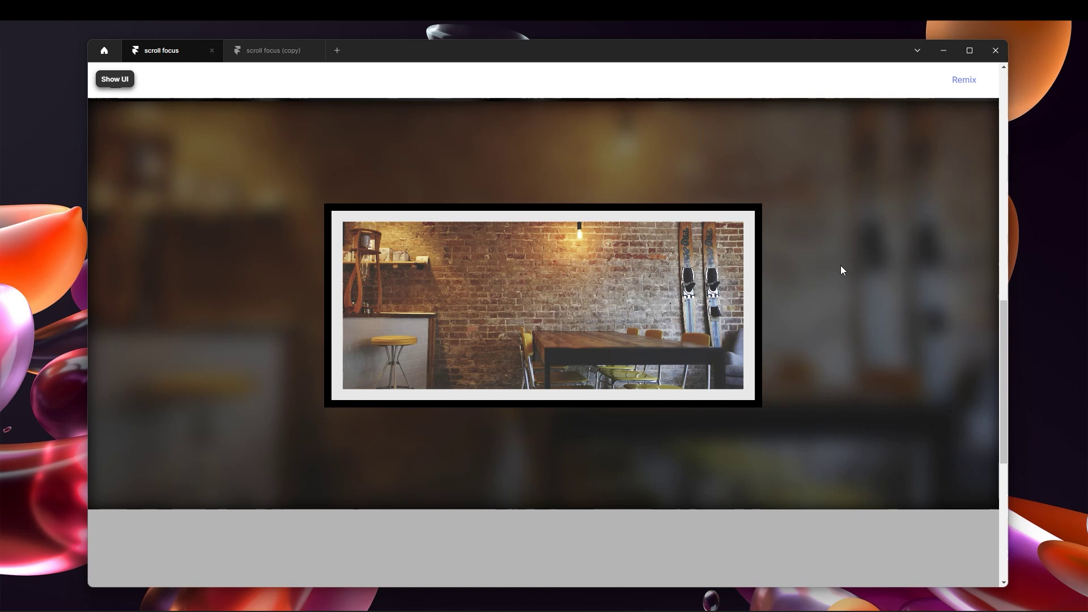
Preview the finished page from footer to hero, examining how the framed images and blurred backgrounds change while scrolling
{"action": "scroll", "coordinate": [655, 287], "scroll_direction": "down", "scroll_amount": 5}
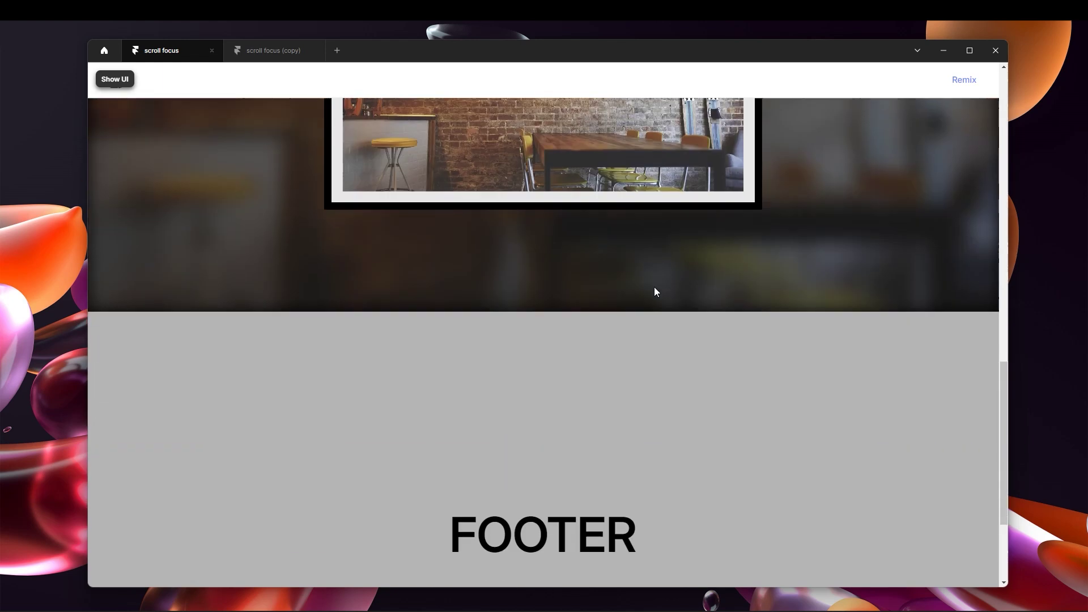
{"action": "scroll", "coordinate": [656, 291], "scroll_direction": "up", "scroll_amount": 5}
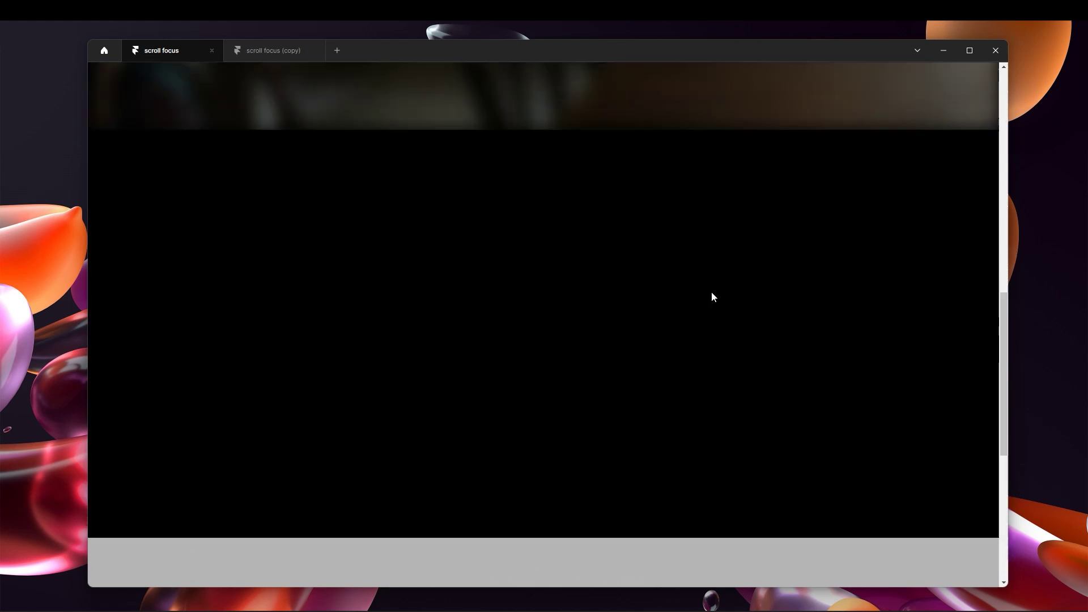
{"action": "scroll", "coordinate": [747, 314], "scroll_direction": "up", "scroll_amount": 5}
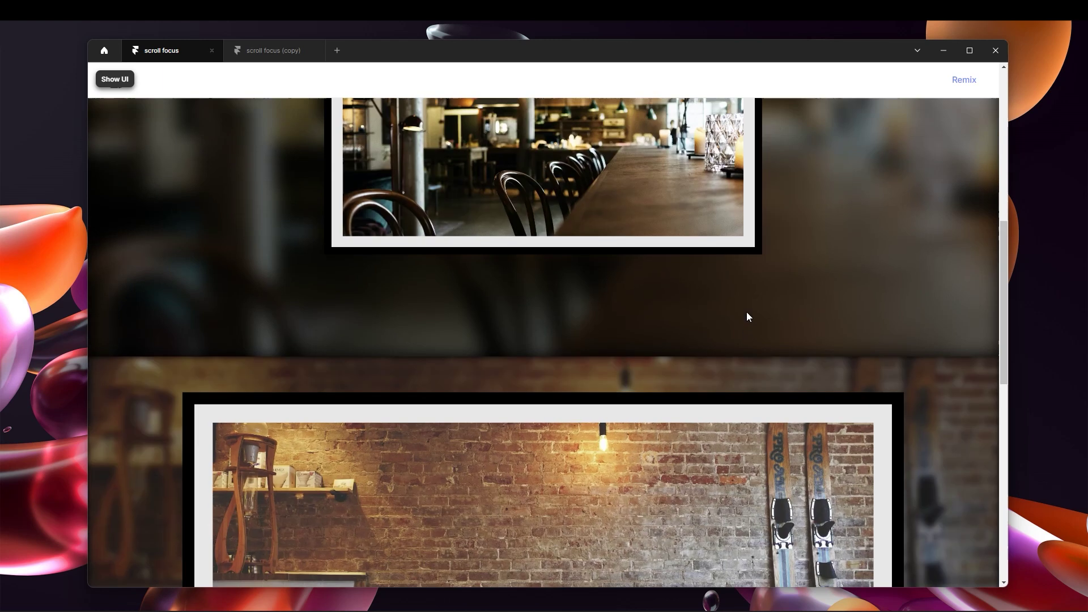
{"action": "scroll", "coordinate": [746, 315], "scroll_direction": "up", "scroll_amount": 2}
{"action": "scroll", "coordinate": [747, 313], "scroll_direction": "up", "scroll_amount": 5}
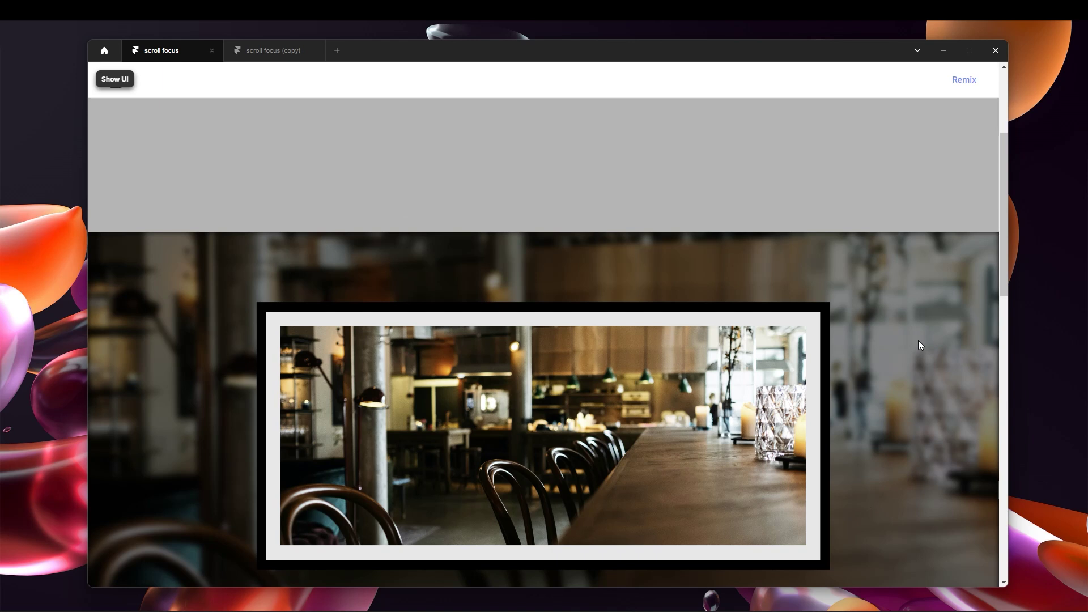
{"action": "key", "text": "ctrl+r"}
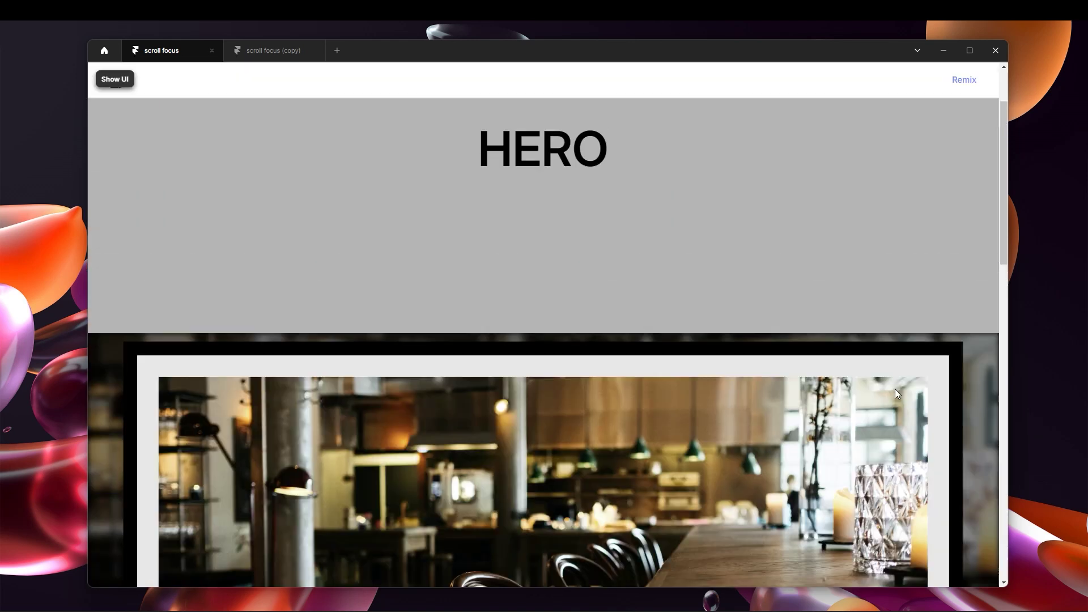
{"action": "scroll", "coordinate": [866, 368], "scroll_direction": "down", "scroll_amount": 5}
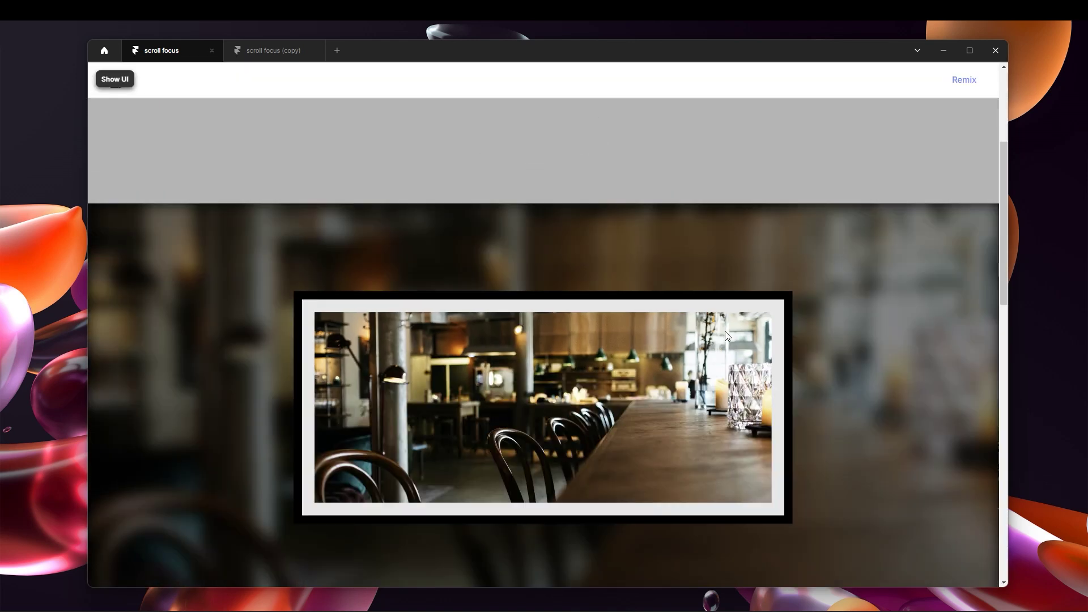
{"action": "scroll", "coordinate": [445, 217], "scroll_direction": "up", "scroll_amount": 5}
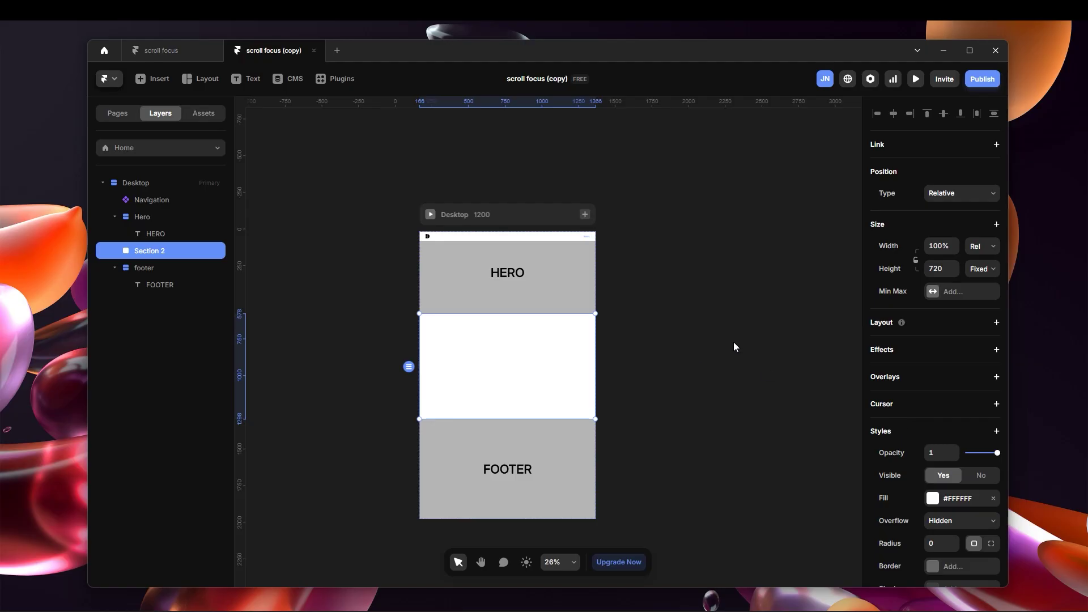
Examine the layout and size settings of the Desktop breakpoint, the Hero section and the footer section
{"action": "left_click", "coordinate": [733, 343]}
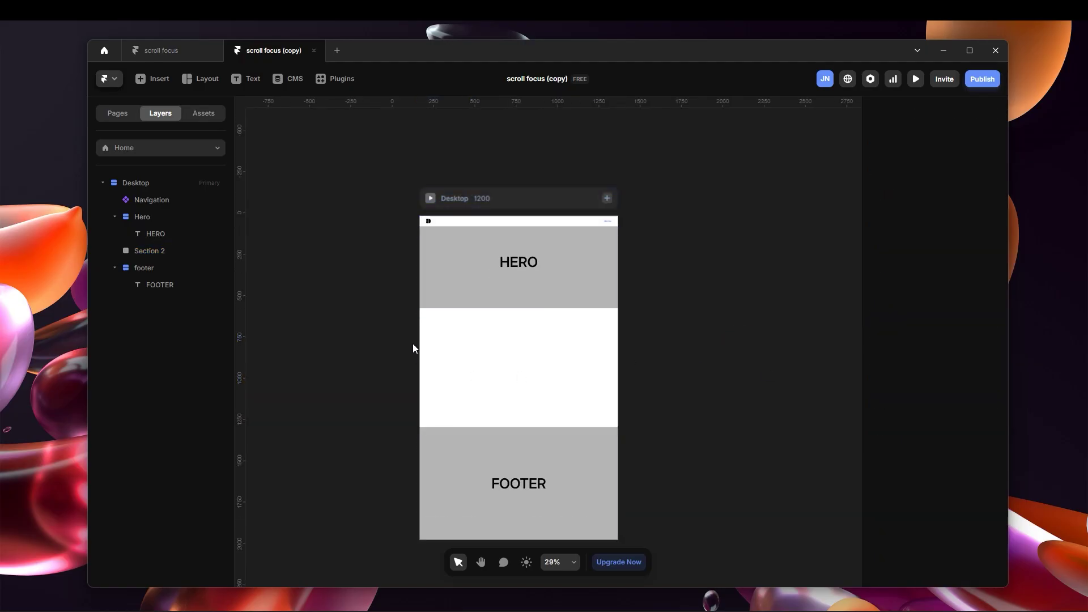
{"action": "scroll", "coordinate": [412, 344], "scroll_direction": "up", "scroll_amount": 2}
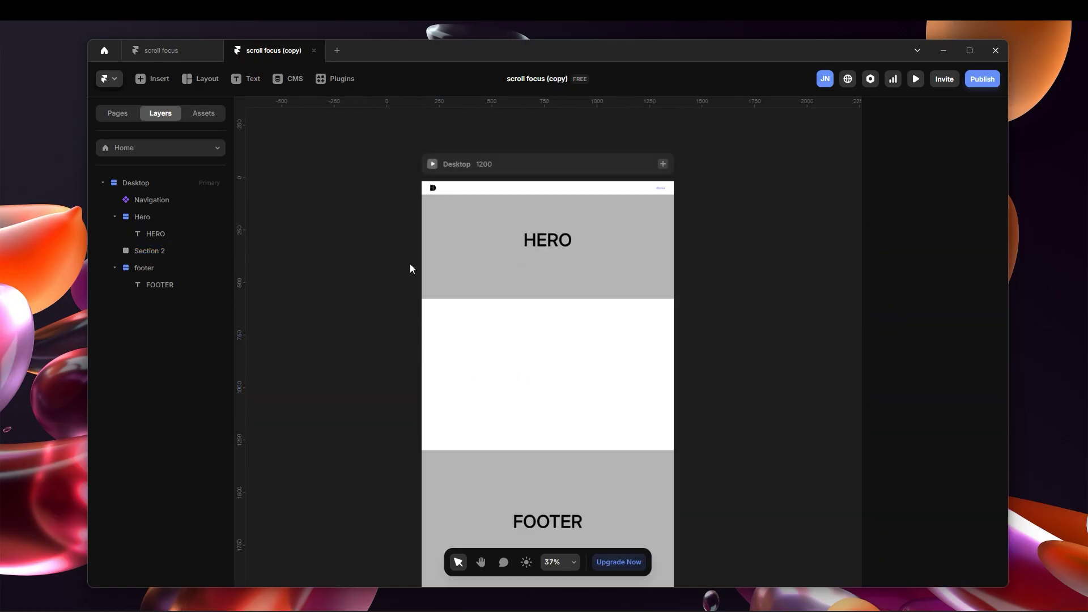
{"action": "left_click", "coordinate": [484, 163]}
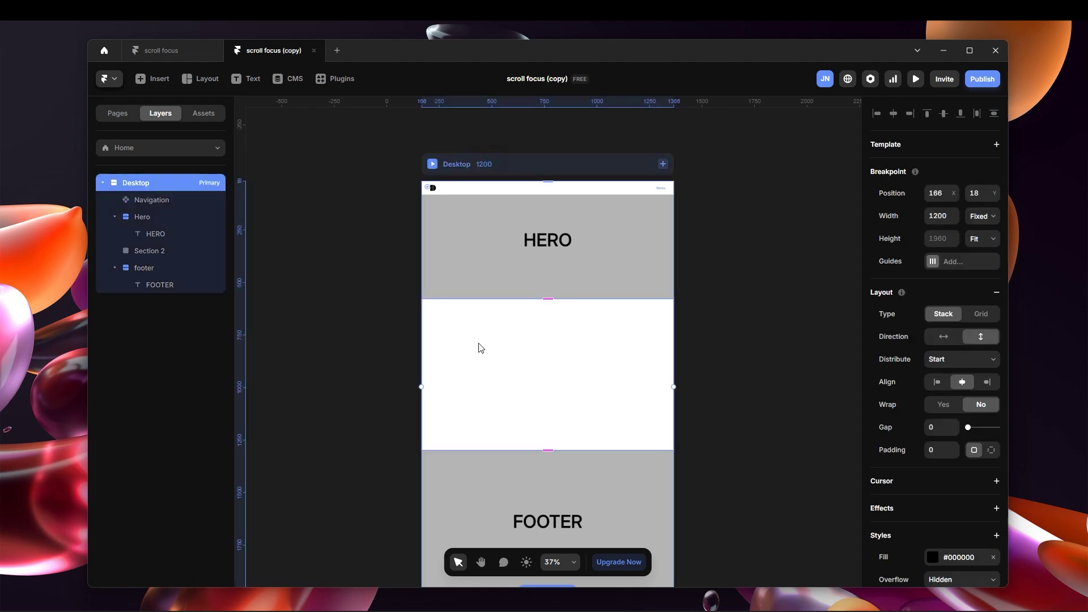
{"action": "left_click", "coordinate": [173, 203]}
{"action": "left_click", "coordinate": [189, 215]}
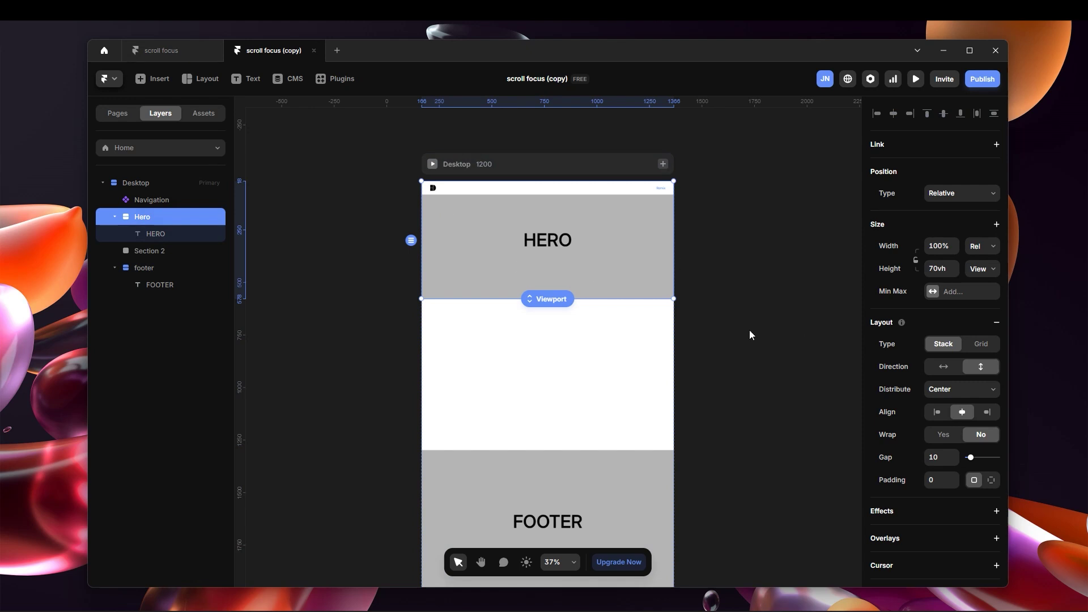
{"action": "left_click", "coordinate": [138, 276]}
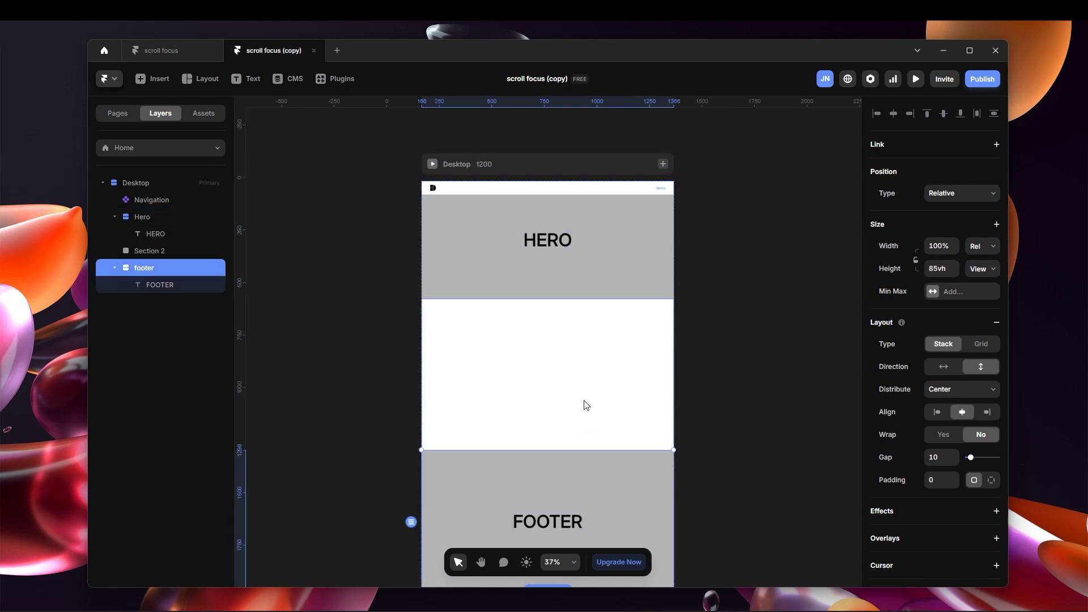
{"action": "scroll", "coordinate": [584, 406], "scroll_direction": "down", "scroll_amount": 2}
Draw a frame about 882 × 571 px inside Section 2 and move it near the section's middle
{"action": "left_click", "coordinate": [171, 252]}
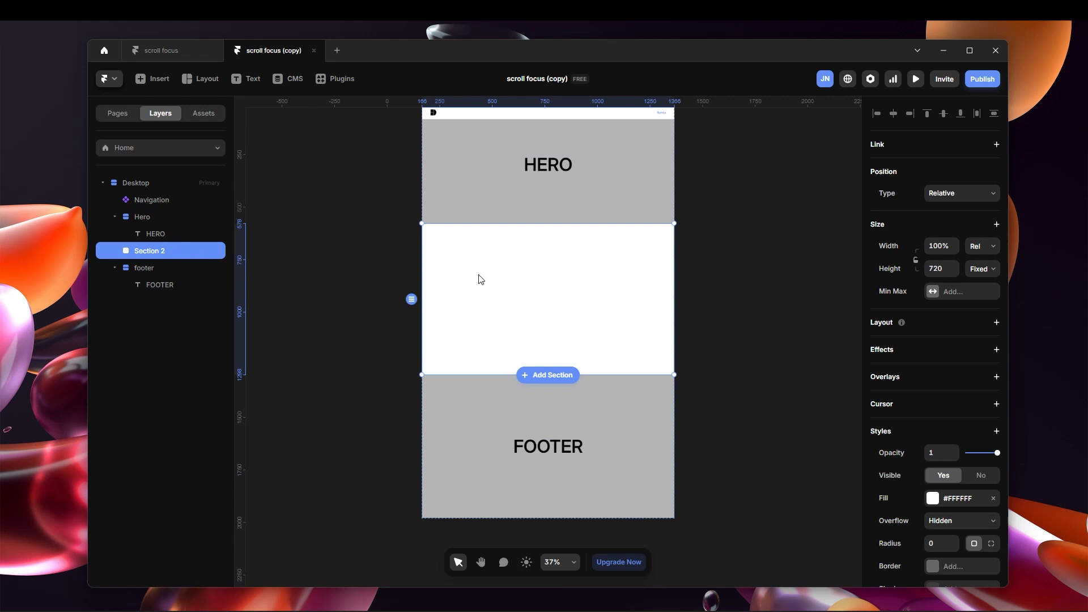
{"action": "scroll", "coordinate": [612, 342], "scroll_direction": "up", "scroll_amount": 5}
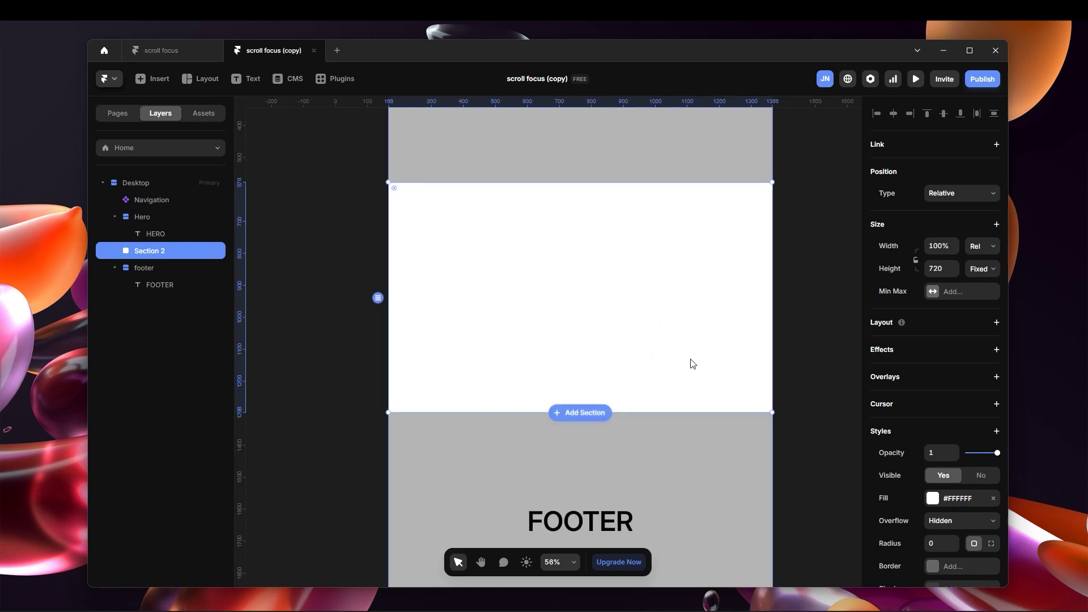
{"action": "scroll", "coordinate": [531, 323], "scroll_direction": "up", "scroll_amount": 2}
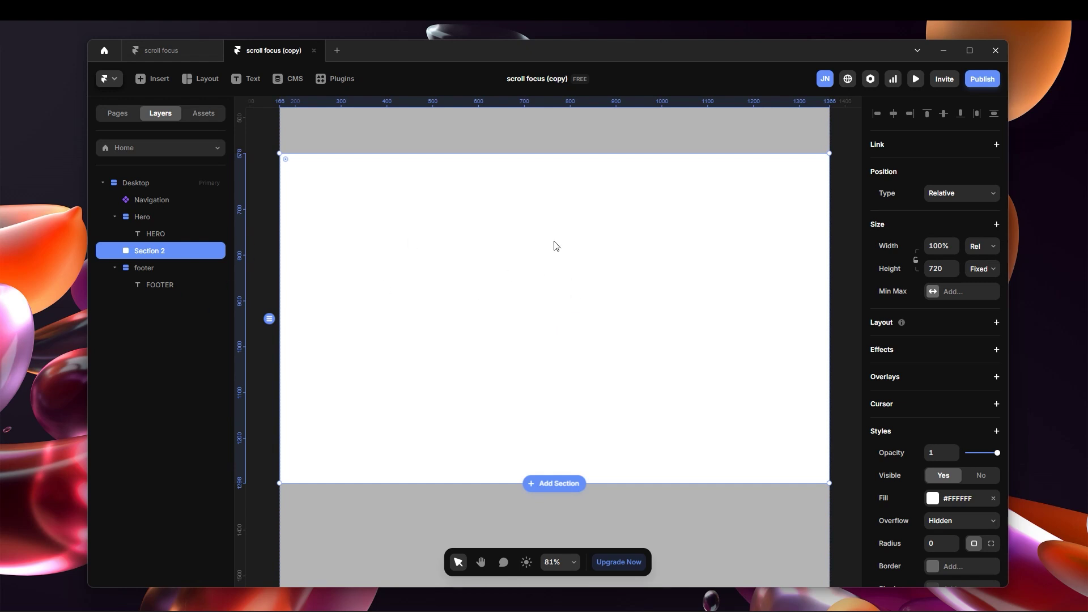
{"action": "key", "text": "f"}
{"action": "left_click_drag", "start_coordinate": [398, 199], "coordinate": [803, 462]}
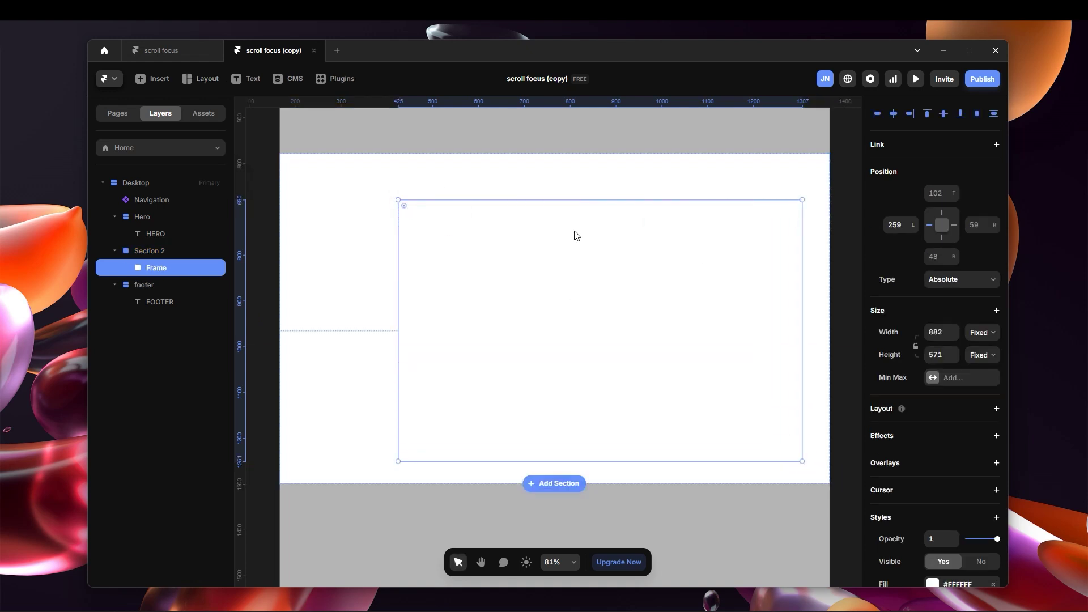
{"action": "left_click_drag", "start_coordinate": [622, 287], "coordinate": [573, 280]}
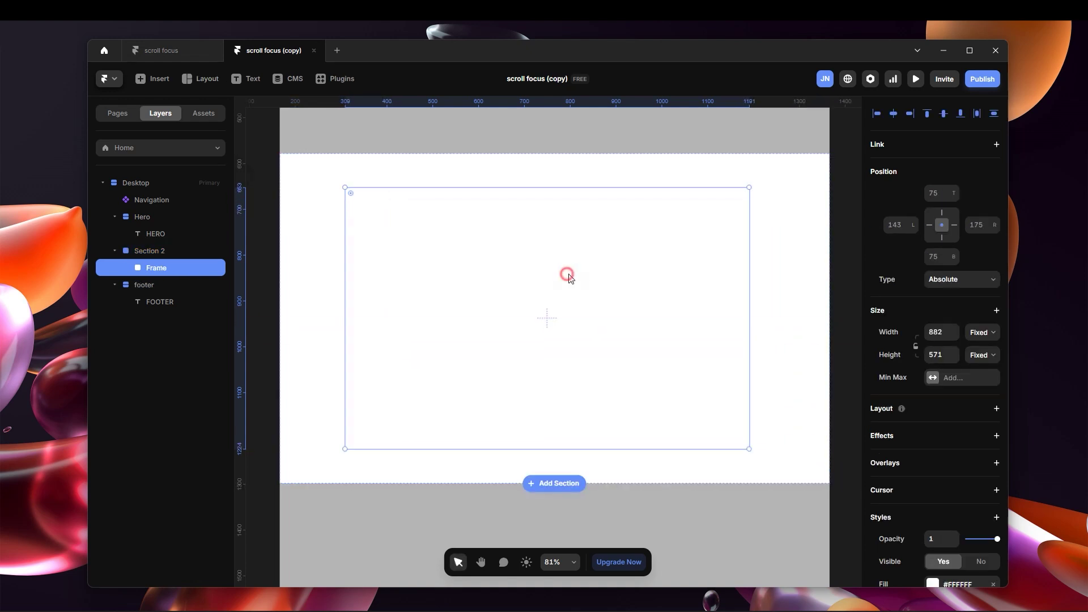
Pin the new frame to all four edges of Section 2 with offsets of 0
{"action": "left_click", "coordinate": [944, 258]}
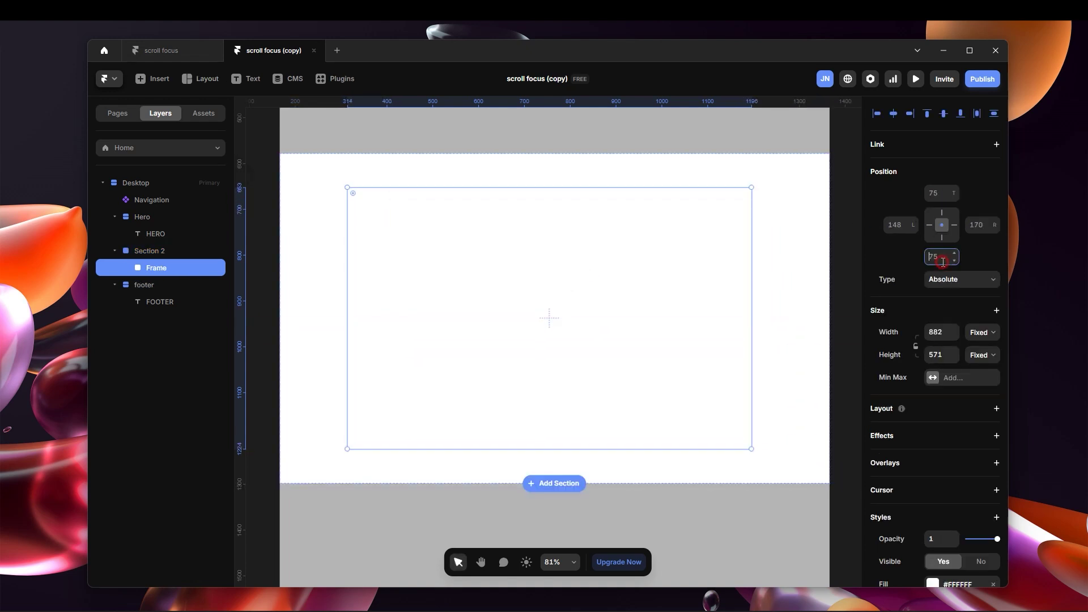
{"action": "type", "text": "0"}
{"action": "key", "text": "Return"}
{"action": "left_click", "coordinate": [973, 224]}
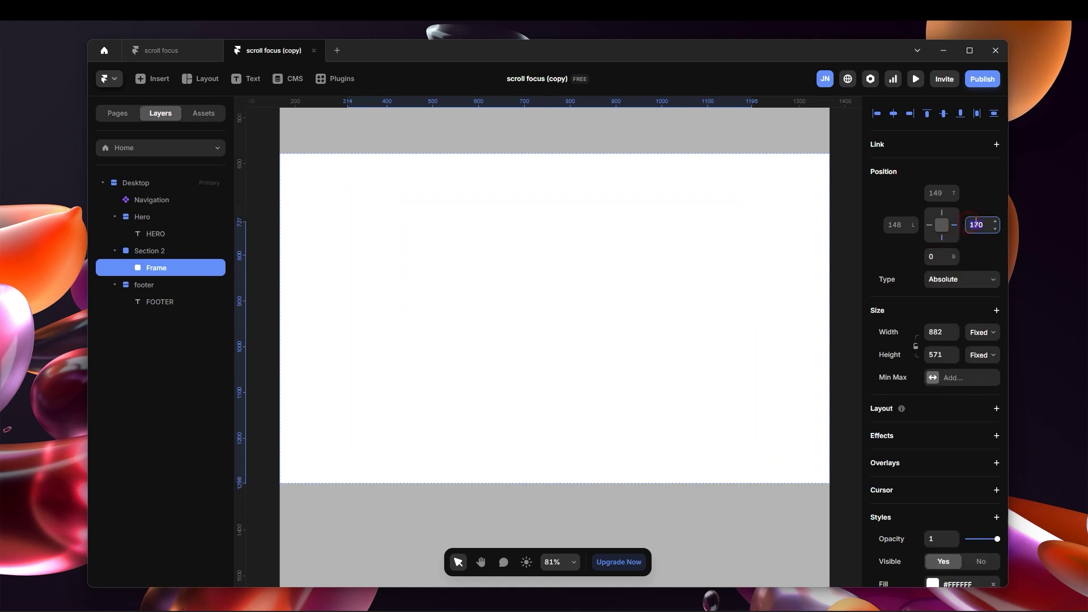
{"action": "left_click", "coordinate": [943, 193]}
{"action": "type", "text": "0"}
{"action": "key", "text": "Return"}
{"action": "left_click", "coordinate": [947, 196]}
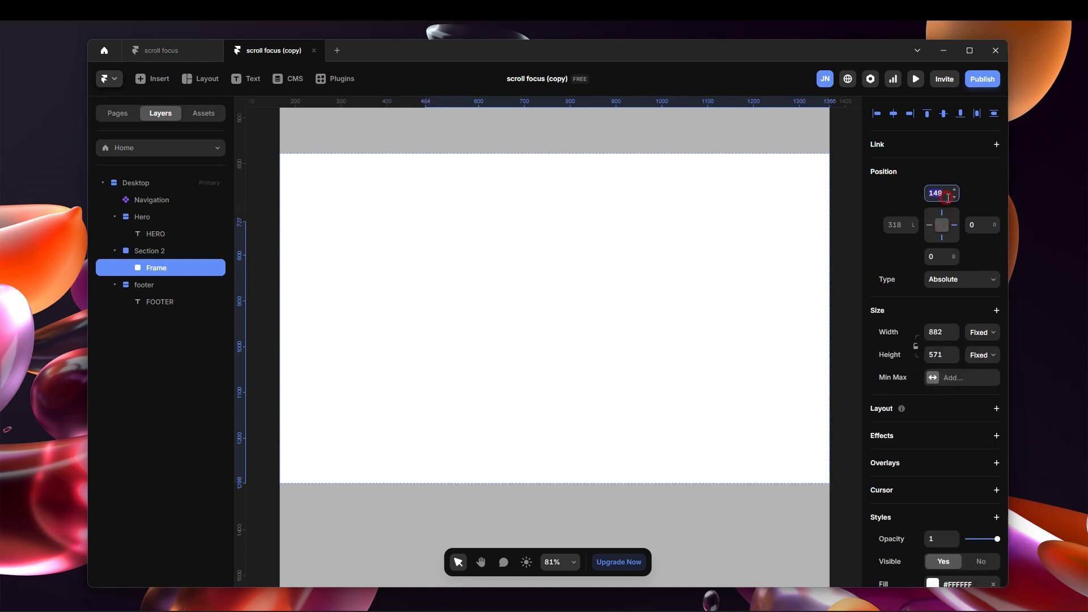
{"action": "left_click", "coordinate": [930, 225]}
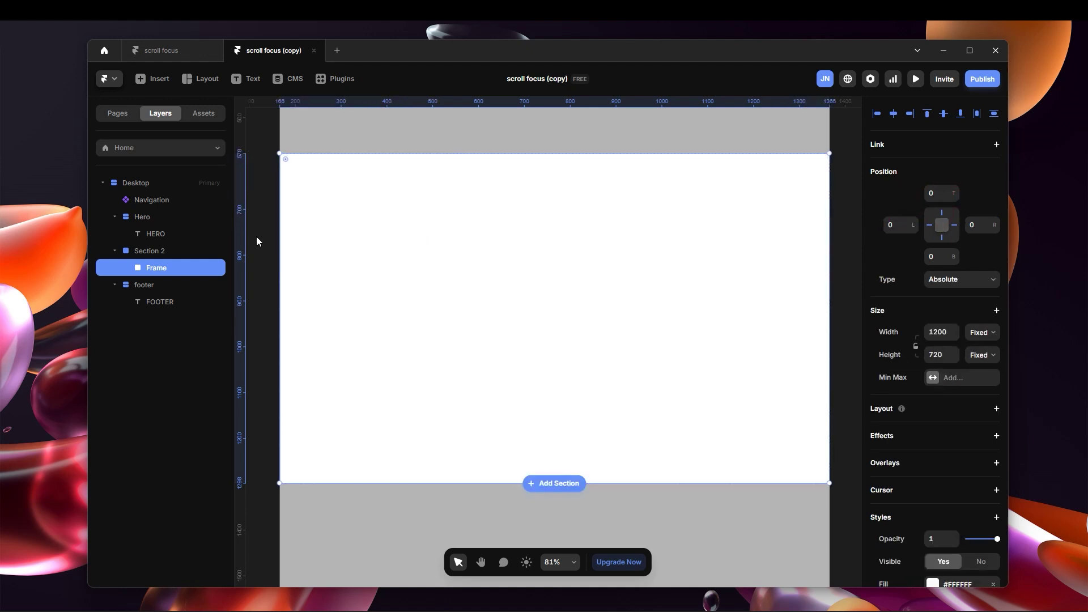
Rename the frame inside Section 2 as "bg image"
{"action": "left_click", "coordinate": [176, 252]}
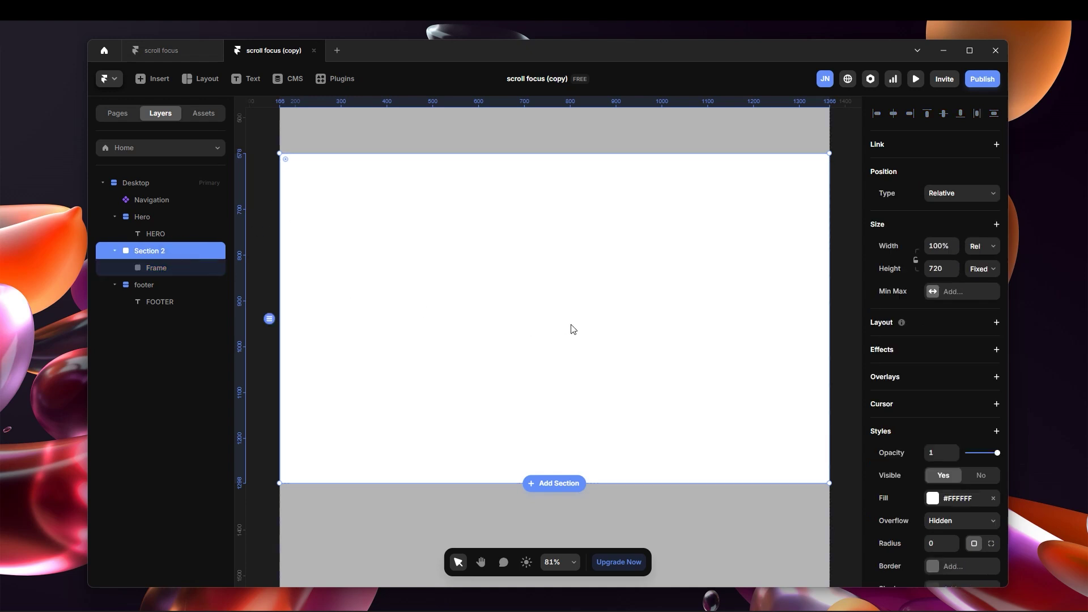
{"action": "left_click", "coordinate": [148, 268]}
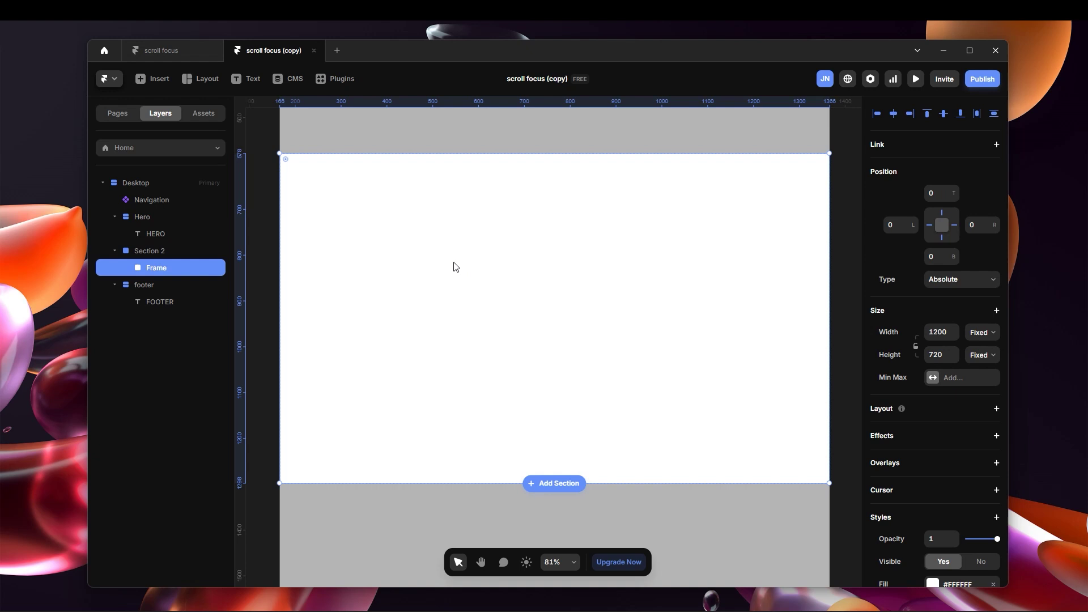
{"action": "left_click", "coordinate": [165, 267]}
{"action": "double_click", "coordinate": [165, 267]}
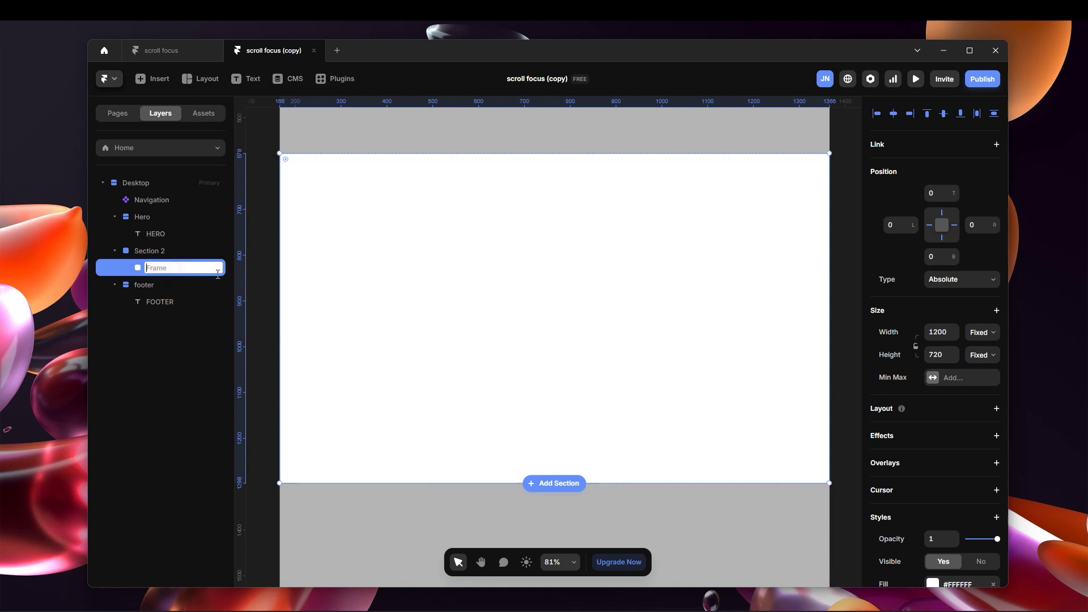
{"action": "type", "text": "ima"}
{"action": "type", "text": "bg"}
{"action": "type", "text": " image"}
{"action": "key", "text": "Return"}
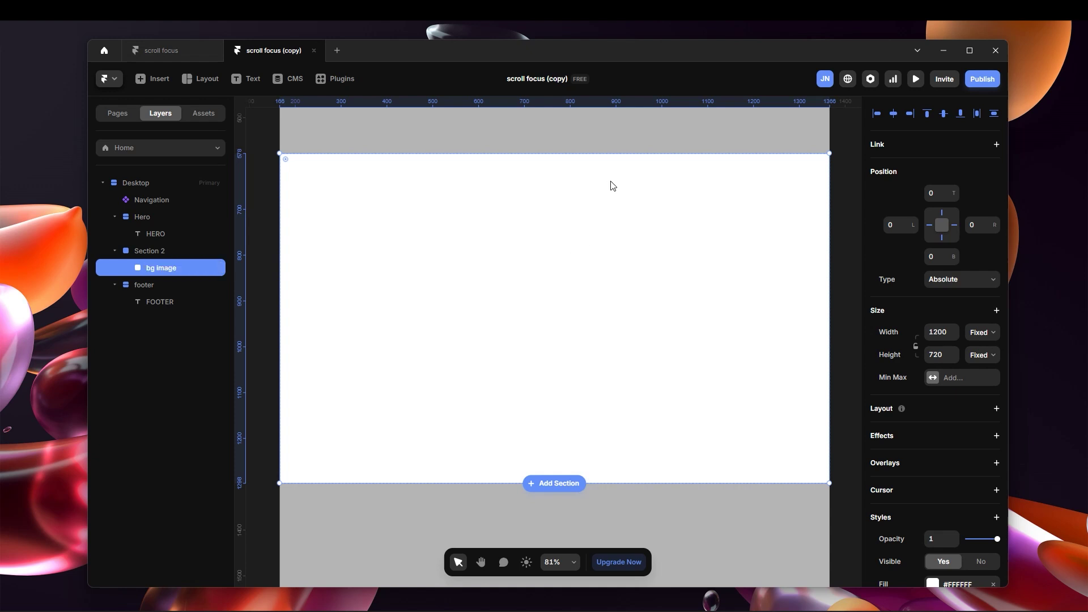
Change the bg image frame's fill to an image, using the bison photo from the Unsplash plugin
{"action": "scroll", "coordinate": [923, 401], "scroll_direction": "down", "scroll_amount": 5}
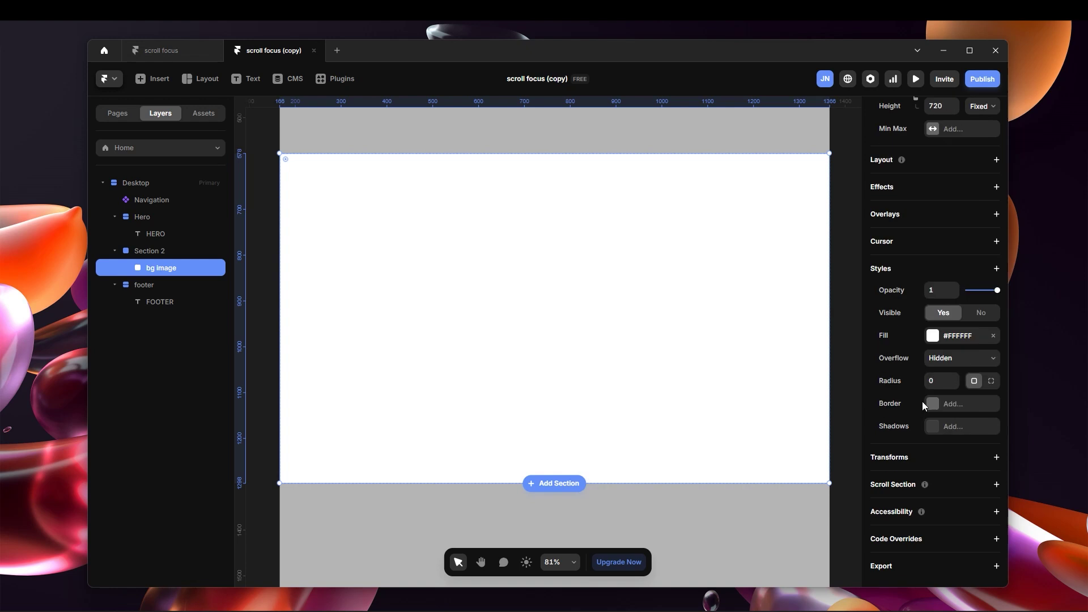
{"action": "left_click", "coordinate": [951, 337]}
{"action": "left_click", "coordinate": [831, 341]}
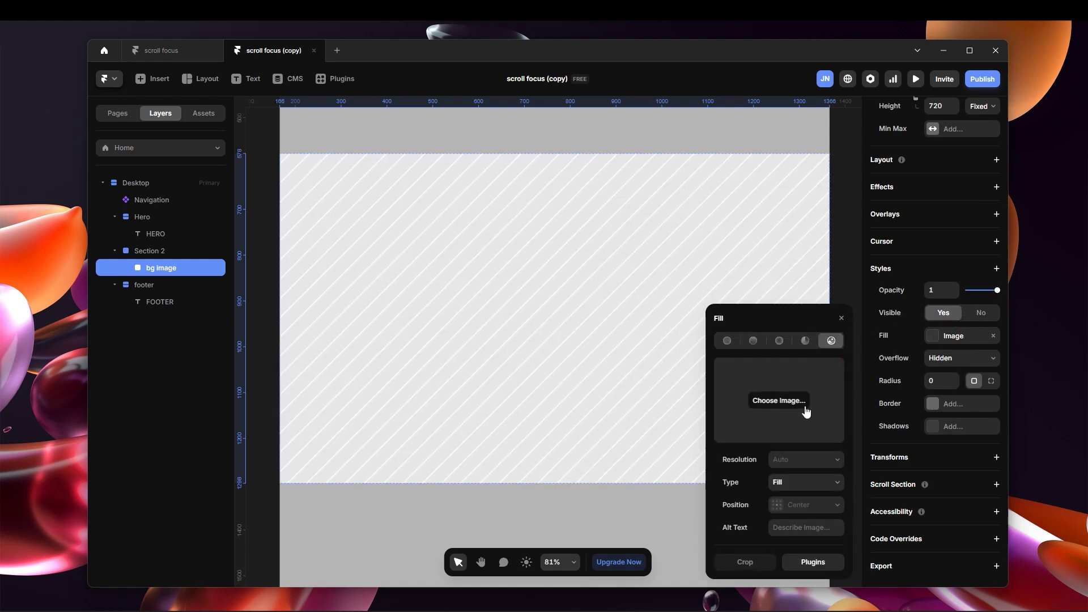
{"action": "left_click", "coordinate": [813, 562]}
{"action": "left_click", "coordinate": [757, 377]}
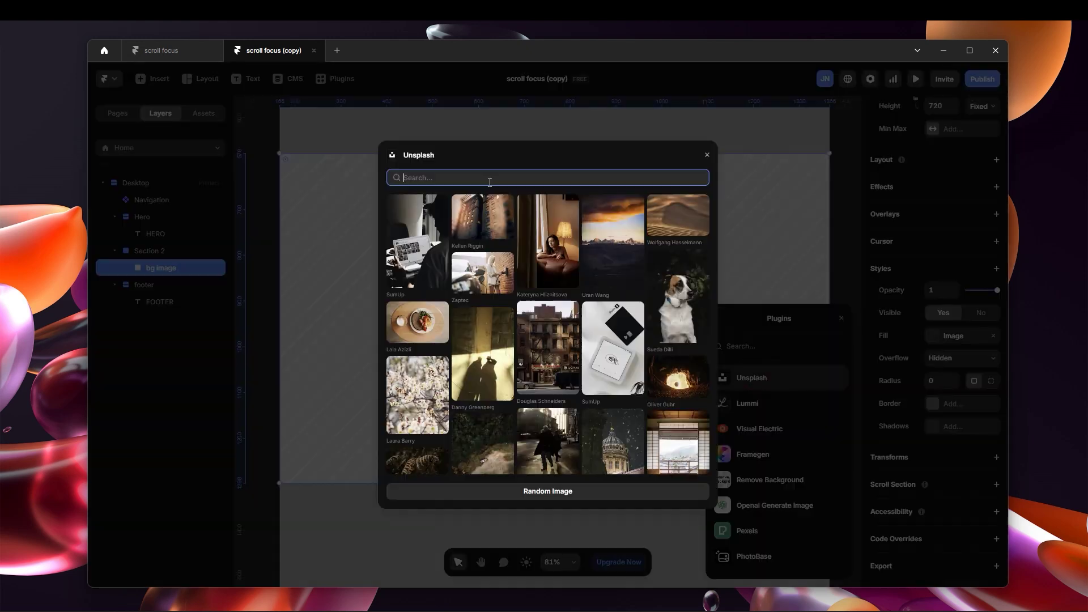
{"action": "scroll", "coordinate": [546, 378], "scroll_direction": "down", "scroll_amount": 3}
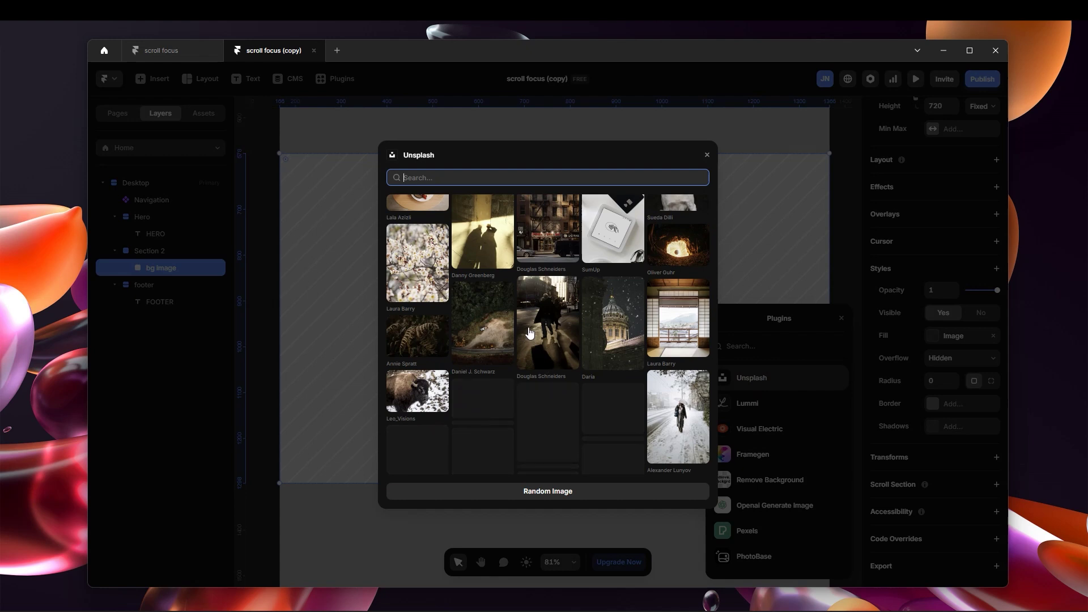
{"action": "scroll", "coordinate": [428, 317], "scroll_direction": "down", "scroll_amount": 2}
{"action": "left_click", "coordinate": [427, 316]}
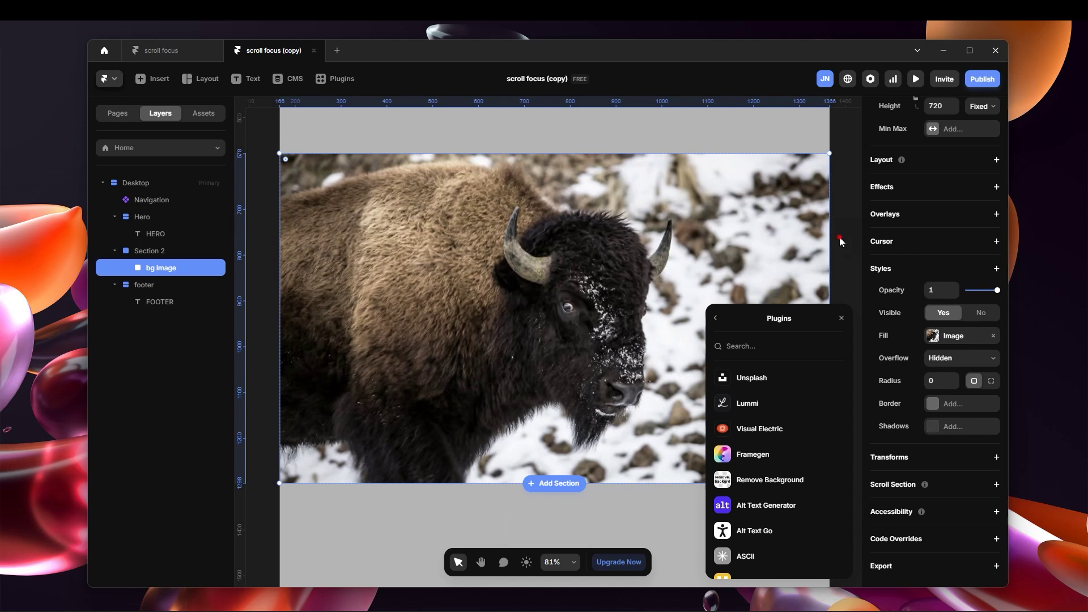
{"action": "key", "text": "Escape"}
Draw a frame about 892 × 497 px over the middle of the bison photo, nested in the bg image layer, and select it
{"action": "scroll", "coordinate": [561, 306], "scroll_direction": "down", "scroll_amount": 3}
{"action": "scroll", "coordinate": [567, 293], "scroll_direction": "up", "scroll_amount": 5}
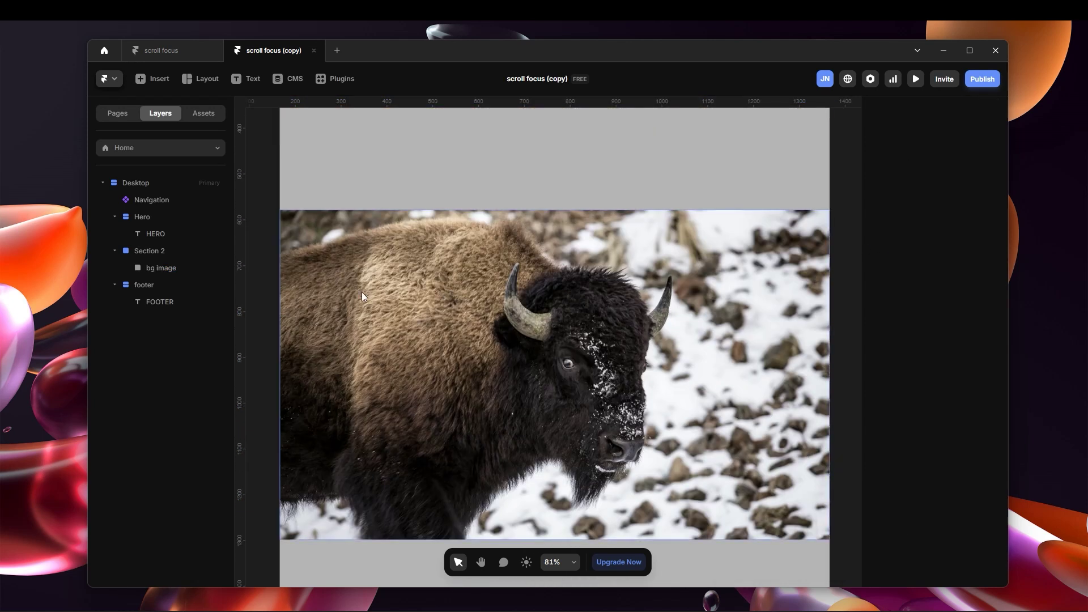
{"action": "key", "text": "f"}
{"action": "left_click_drag", "start_coordinate": [347, 256], "coordinate": [756, 484]}
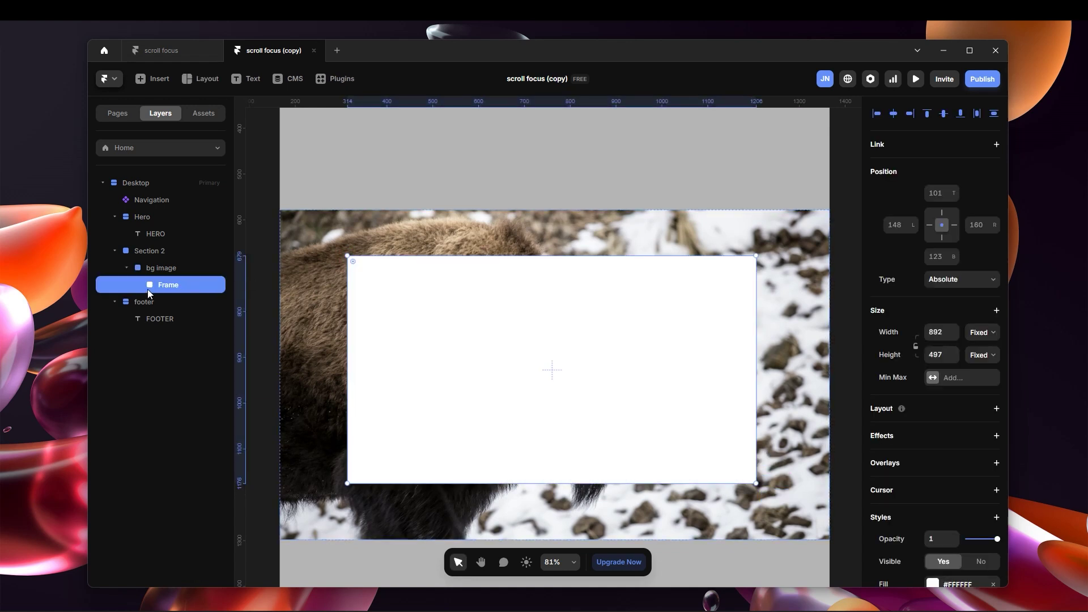
{"action": "left_click", "coordinate": [152, 267]}
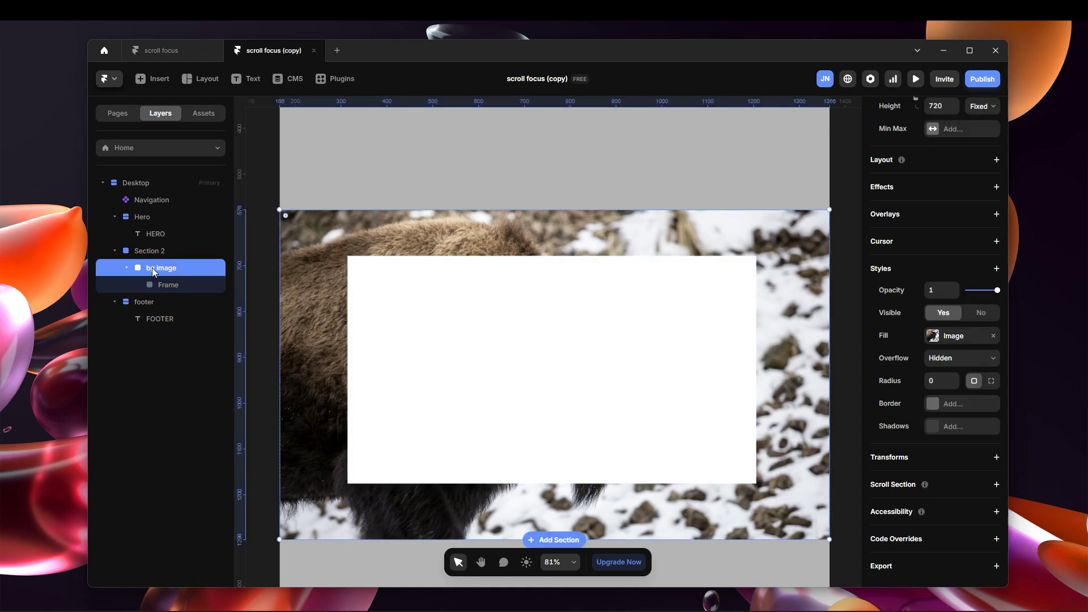
{"action": "left_click", "coordinate": [126, 267]}
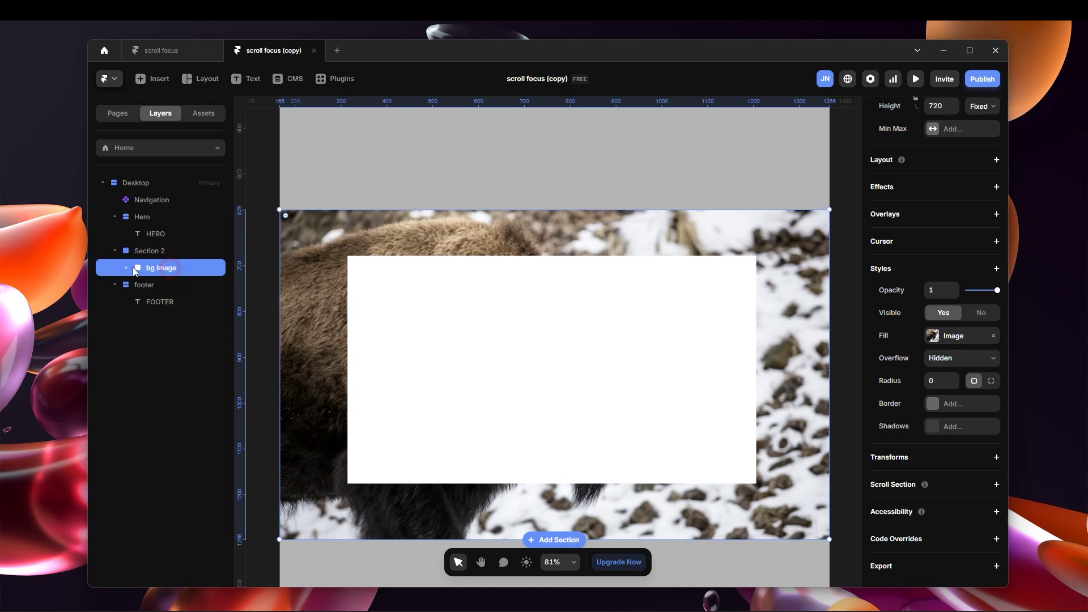
{"action": "left_click", "coordinate": [126, 267]}
{"action": "left_click", "coordinate": [172, 284]}
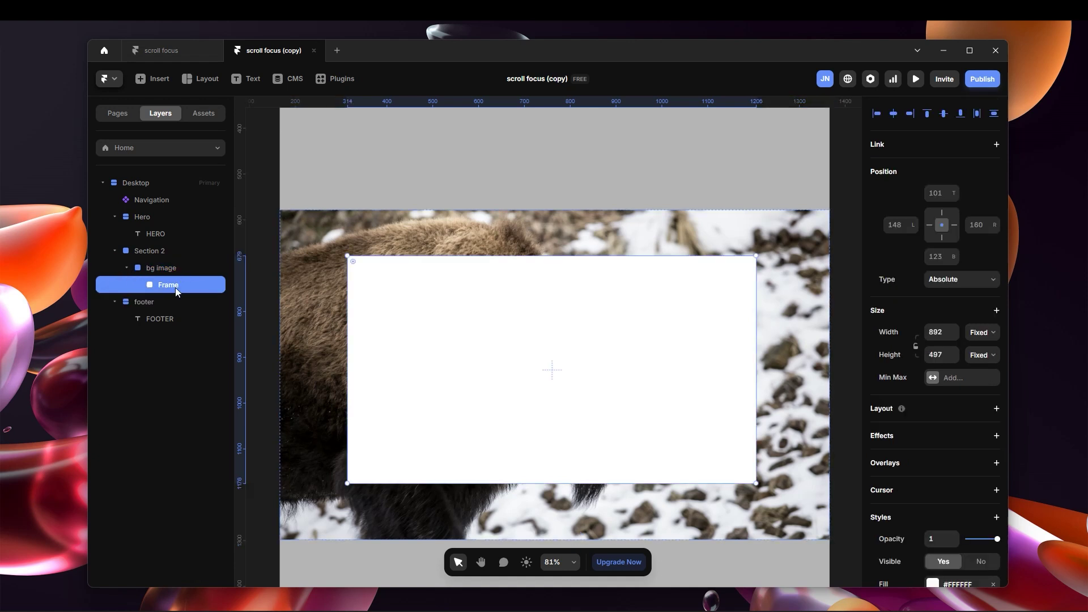
Move the 892 × 497 px frame out of bg image to sit directly in Section 2, and give it a stack layout
{"action": "left_click_drag", "start_coordinate": [178, 284], "coordinate": [176, 261]}
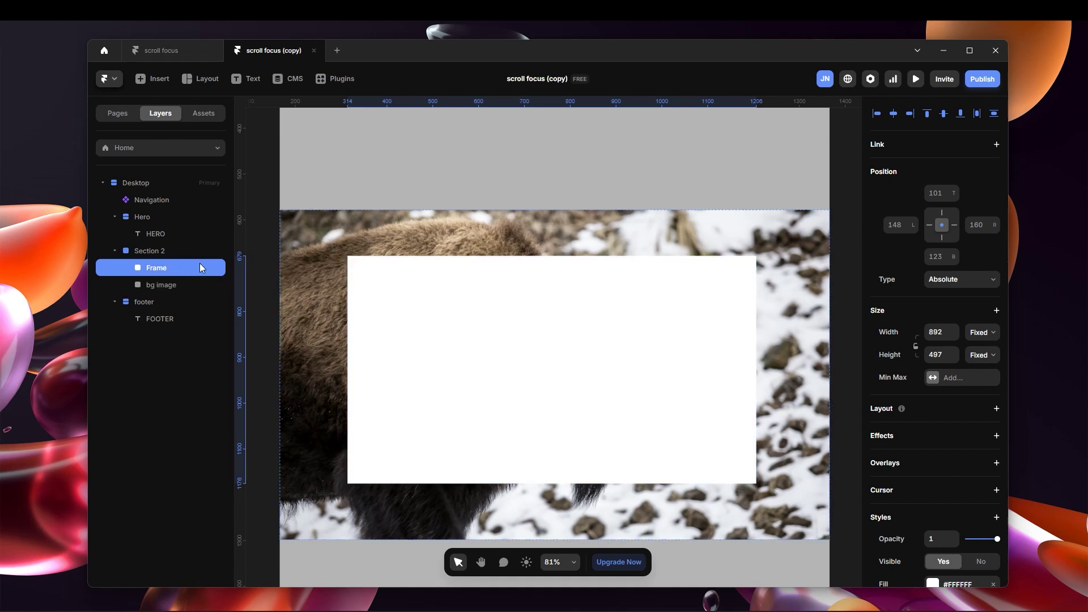
{"action": "double_click", "coordinate": [166, 267]}
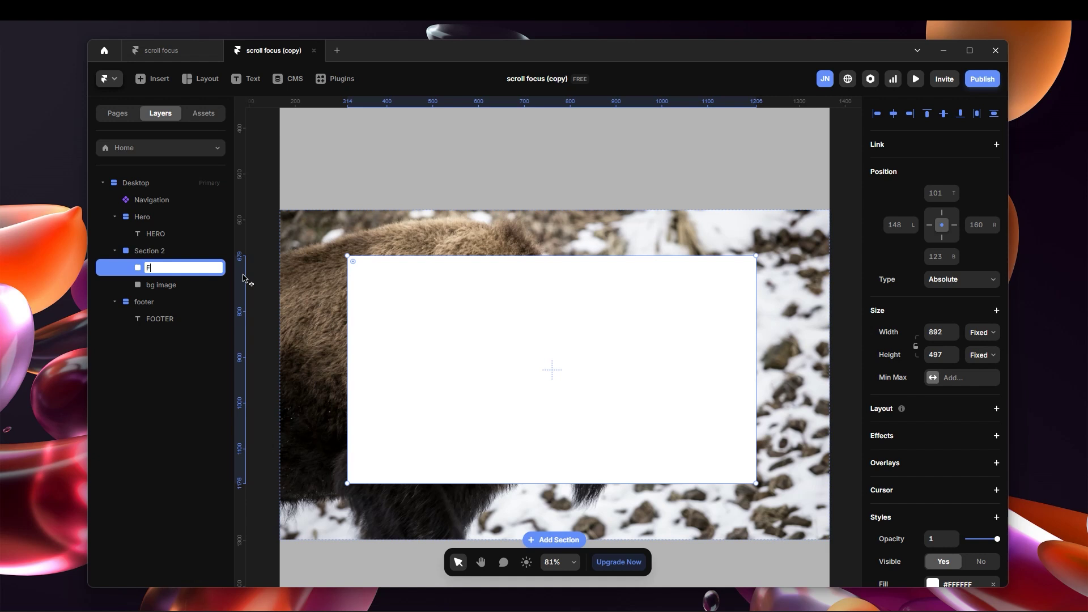
{"action": "key", "text": "Return"}
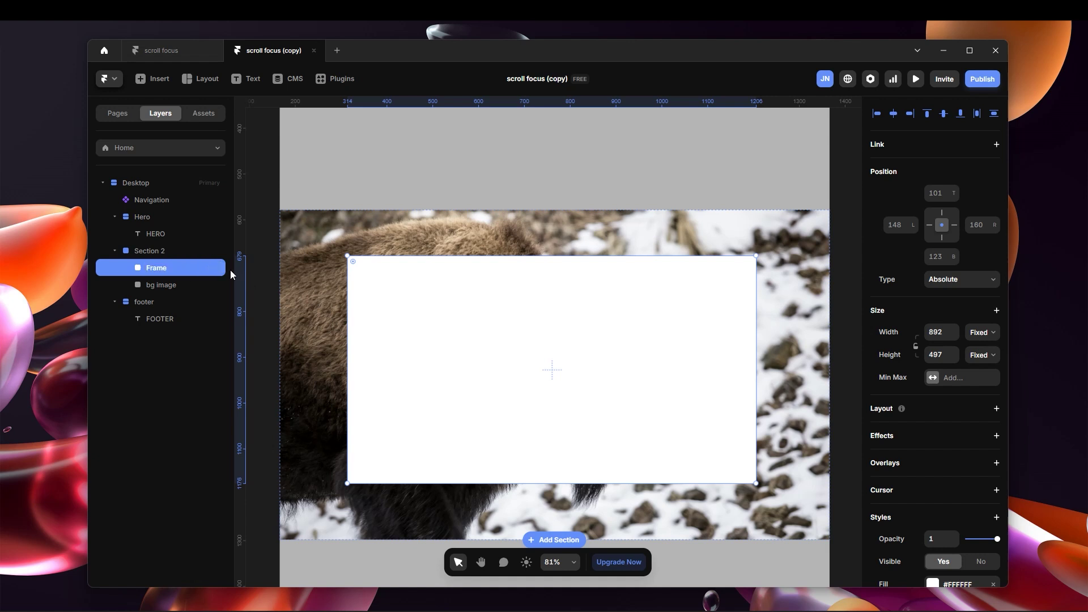
{"action": "left_click", "coordinate": [997, 409]}
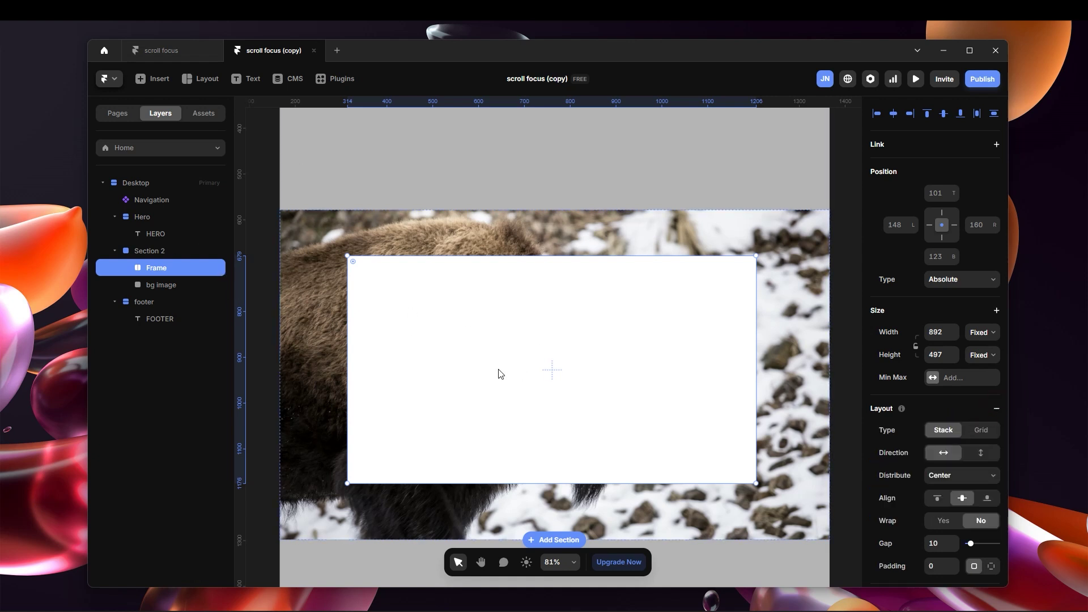
Draw a frame about 592 × 381 px inside the stack frame and rename it "Image"
{"action": "key", "text": "f"}
{"action": "left_click_drag", "start_coordinate": [426, 287], "coordinate": [692, 448]}
{"action": "mouse_move", "coordinate": [567, 347]}
{"action": "left_mouse_down"}
{"action": "mouse_move", "coordinate": [519, 356]}
{"action": "mouse_move", "coordinate": [522, 345]}
{"action": "mouse_move", "coordinate": [572, 363]}
{"action": "left_mouse_up"}
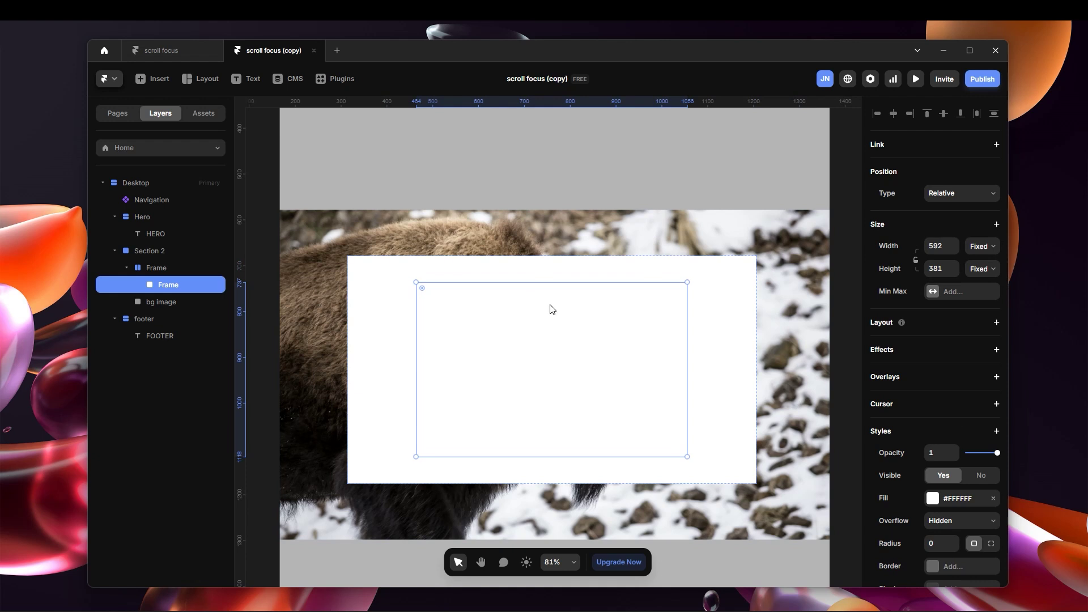
{"action": "double_click", "coordinate": [175, 286]}
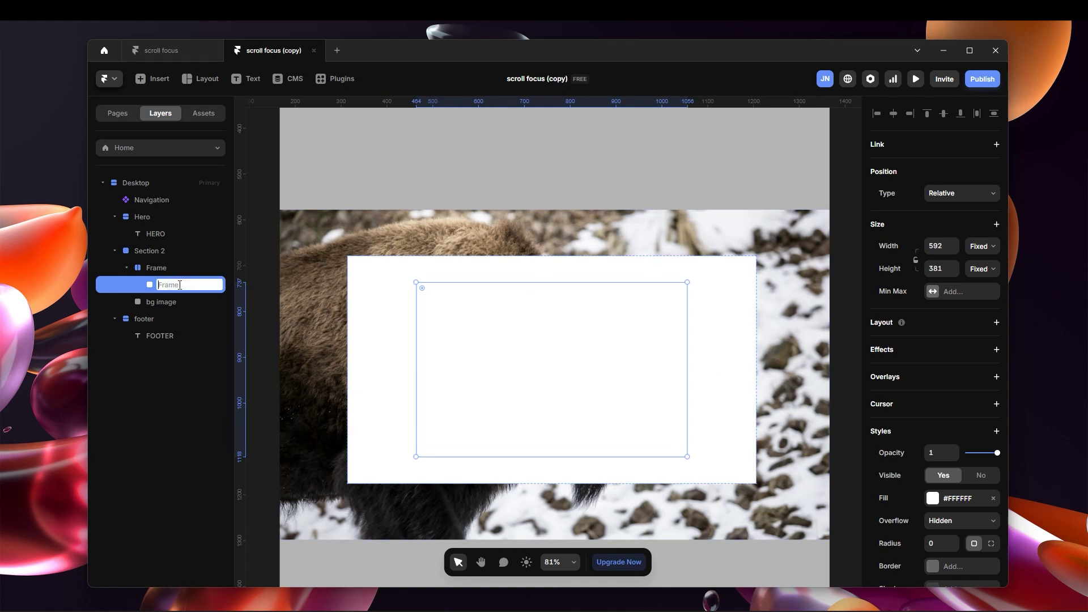
{"action": "key", "text": "BackSpace"}
{"action": "type", "text": "Image"}
{"action": "key", "text": "Return"}
Change the Image layer's fill to an image, using the same bison photo from the Unsplash plugin
{"action": "scroll", "coordinate": [954, 445], "scroll_direction": "down", "scroll_amount": 3}
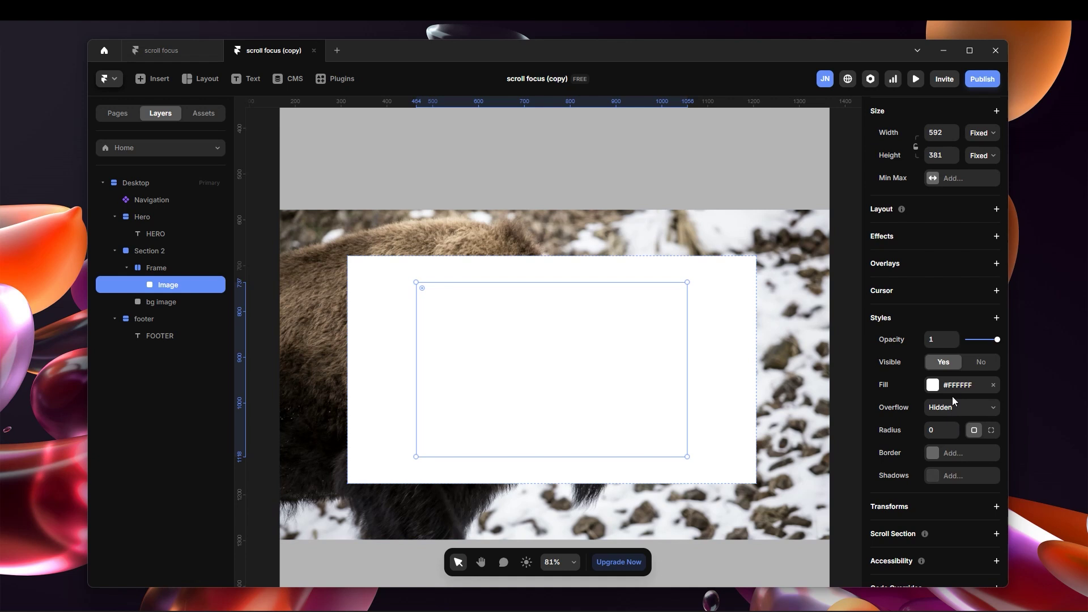
{"action": "left_click", "coordinate": [957, 386]}
{"action": "left_click", "coordinate": [830, 406]}
{"action": "left_click", "coordinate": [780, 401]}
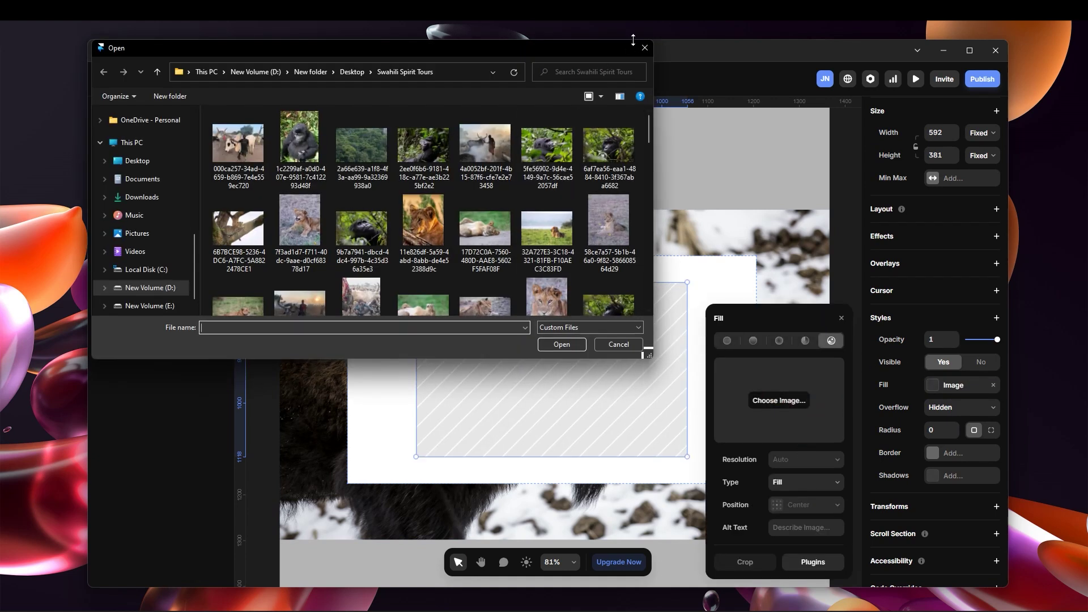
{"action": "left_click", "coordinate": [645, 48]}
{"action": "left_click", "coordinate": [832, 564]}
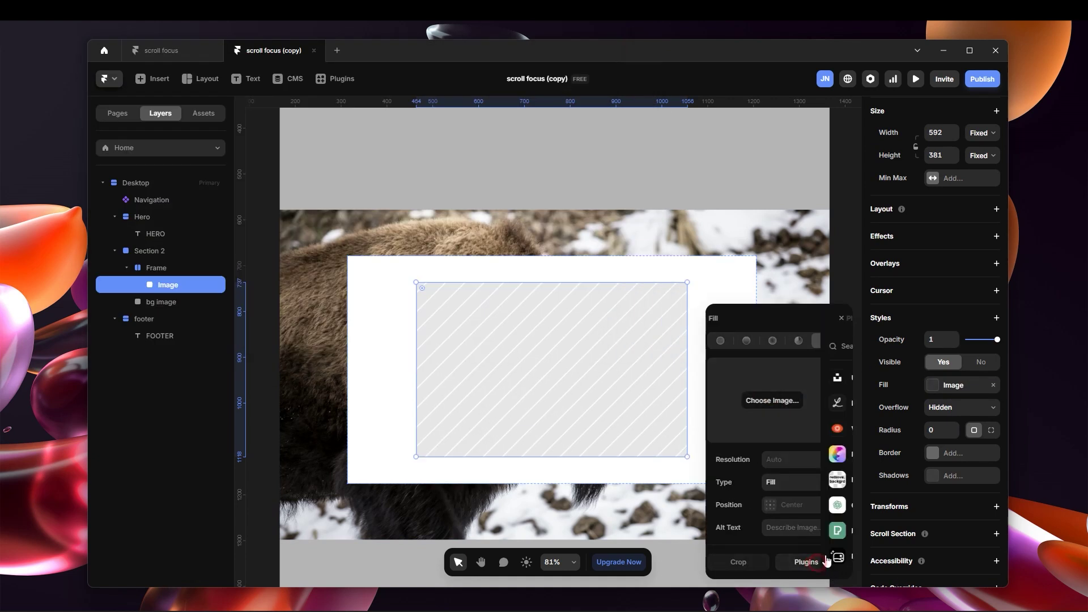
{"action": "left_click", "coordinate": [753, 378]}
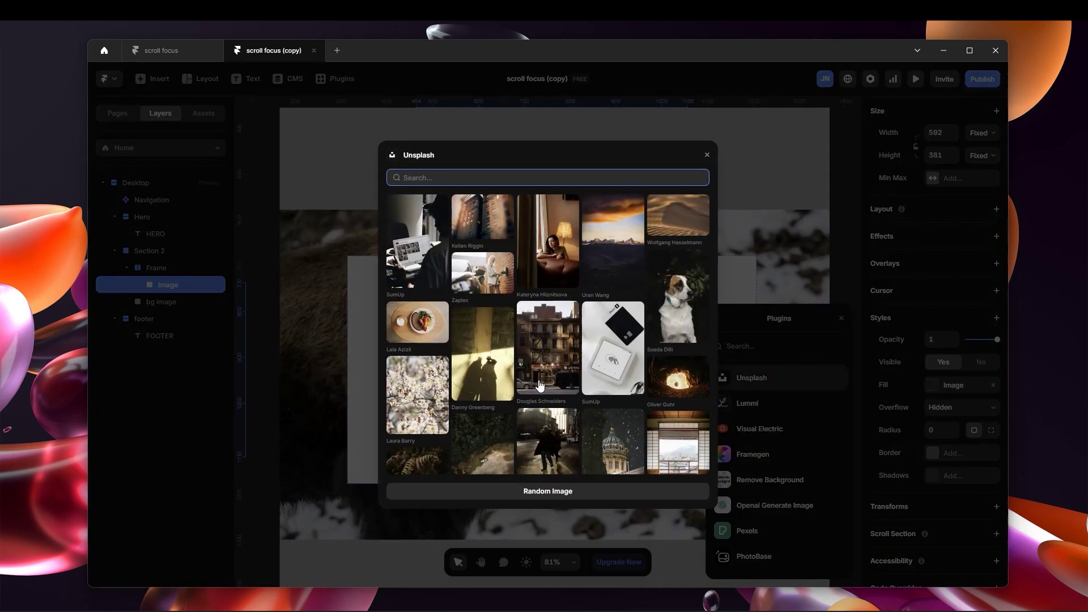
{"action": "scroll", "coordinate": [431, 383], "scroll_direction": "down", "scroll_amount": 1}
{"action": "left_click", "coordinate": [431, 382]}
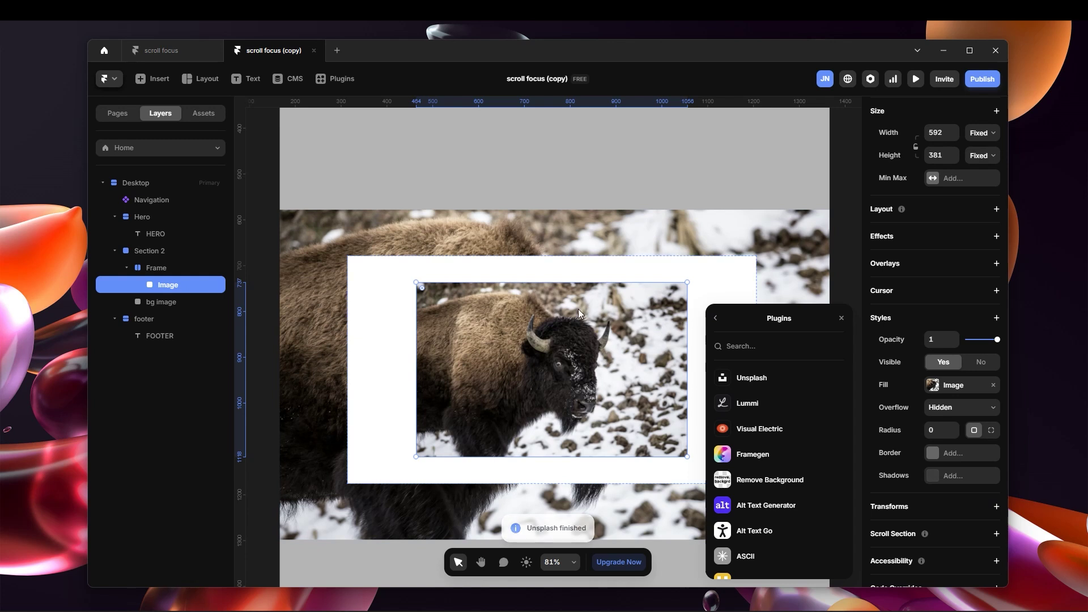
{"action": "left_click", "coordinate": [838, 230]}
Set both the width and the height of the Image layer to Fill so it covers its parent frame
{"action": "left_click", "coordinate": [647, 332]}
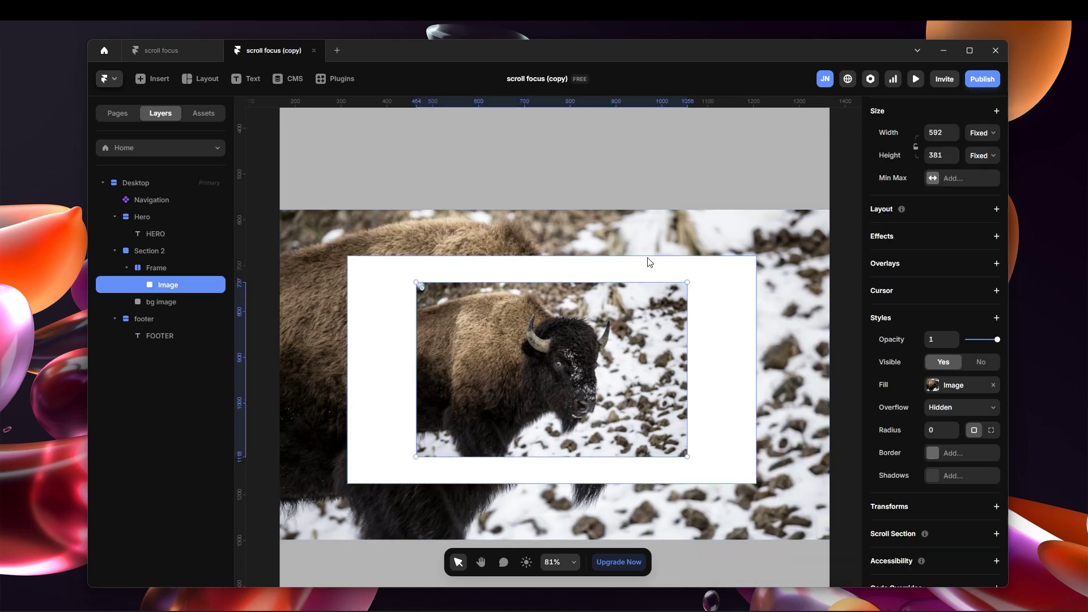
{"action": "left_click", "coordinate": [651, 237]}
{"action": "left_click", "coordinate": [558, 373]}
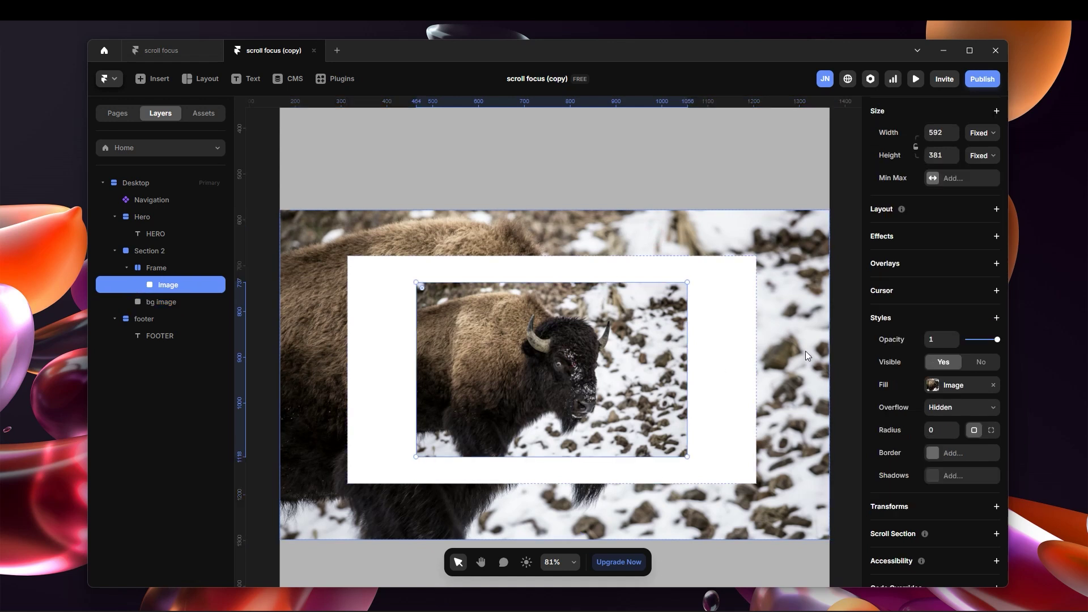
{"action": "left_click", "coordinate": [597, 360]}
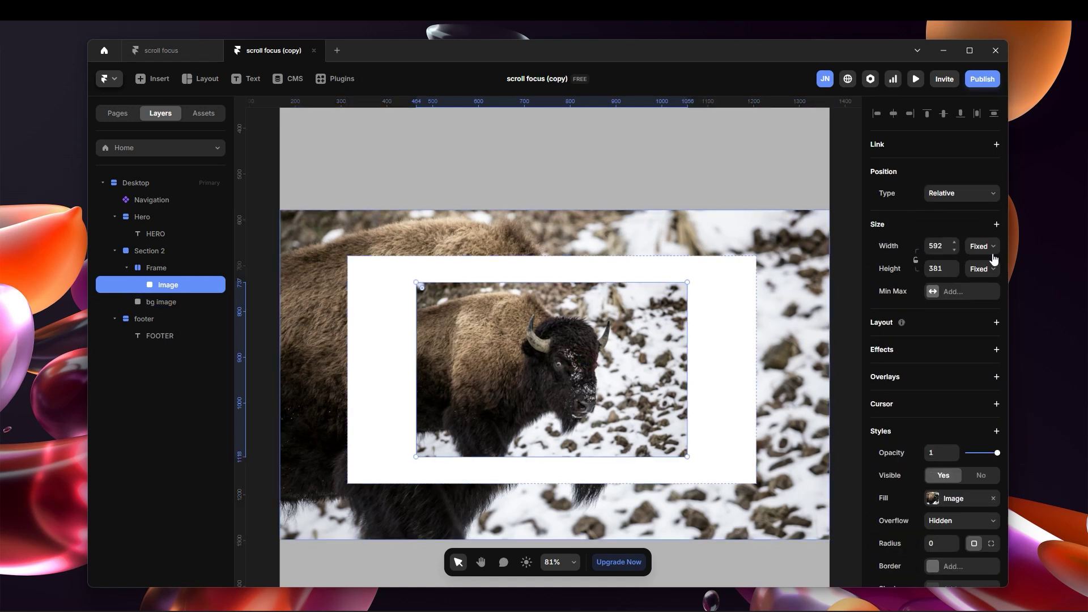
{"action": "left_click", "coordinate": [978, 246]}
{"action": "left_click", "coordinate": [975, 287]}
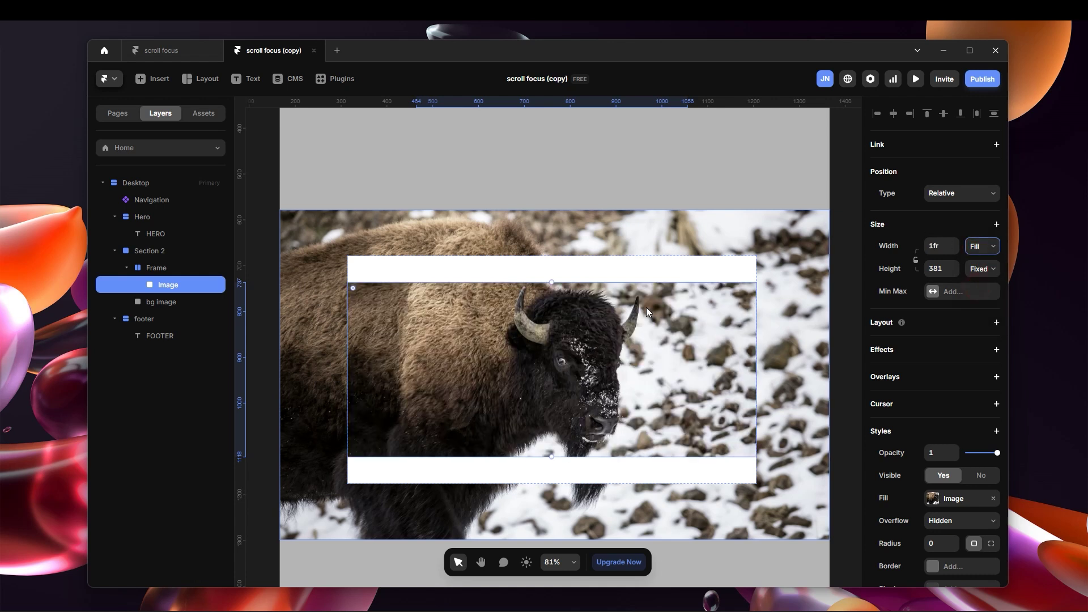
{"action": "left_click", "coordinate": [973, 272]}
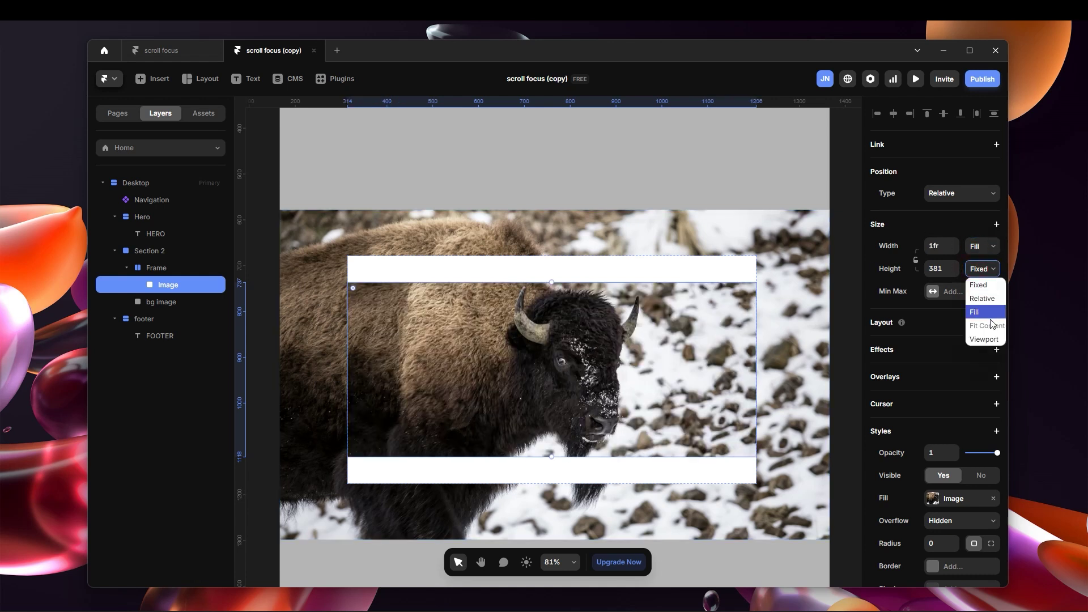
{"action": "left_click", "coordinate": [981, 311]}
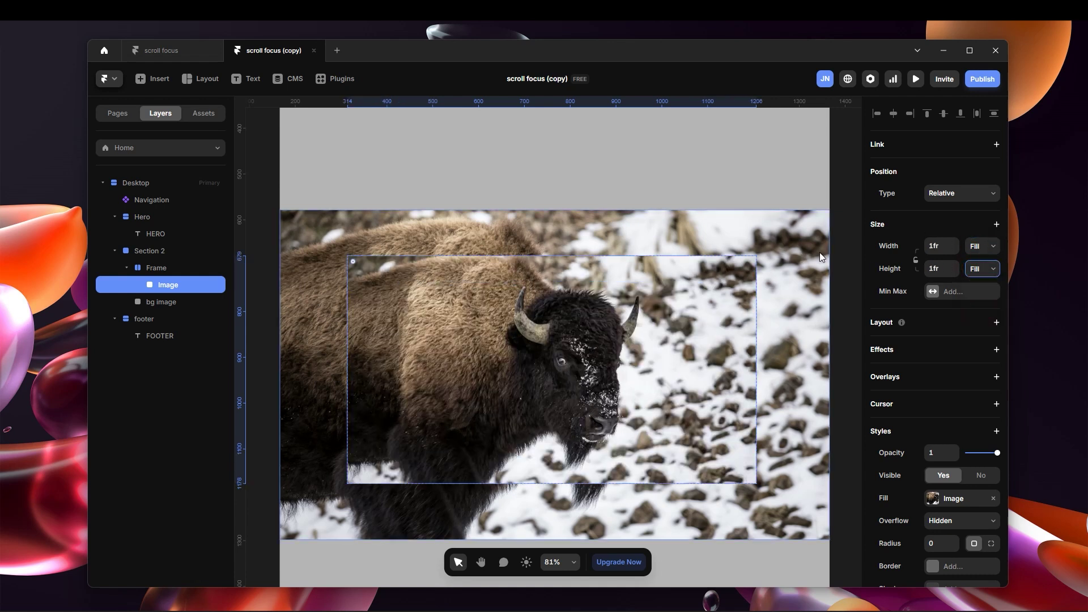
{"action": "left_click", "coordinate": [838, 284]}
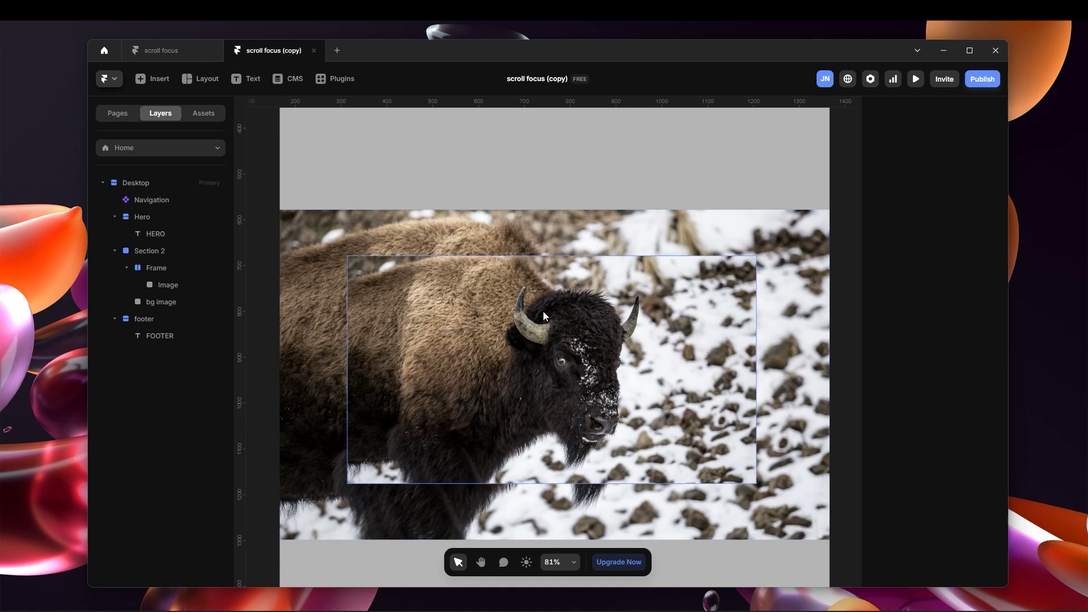
Set the padding of the Image layer's parent frame to 22 to form a white border around the photo
{"action": "left_click", "coordinate": [163, 285]}
{"action": "left_click", "coordinate": [172, 270]}
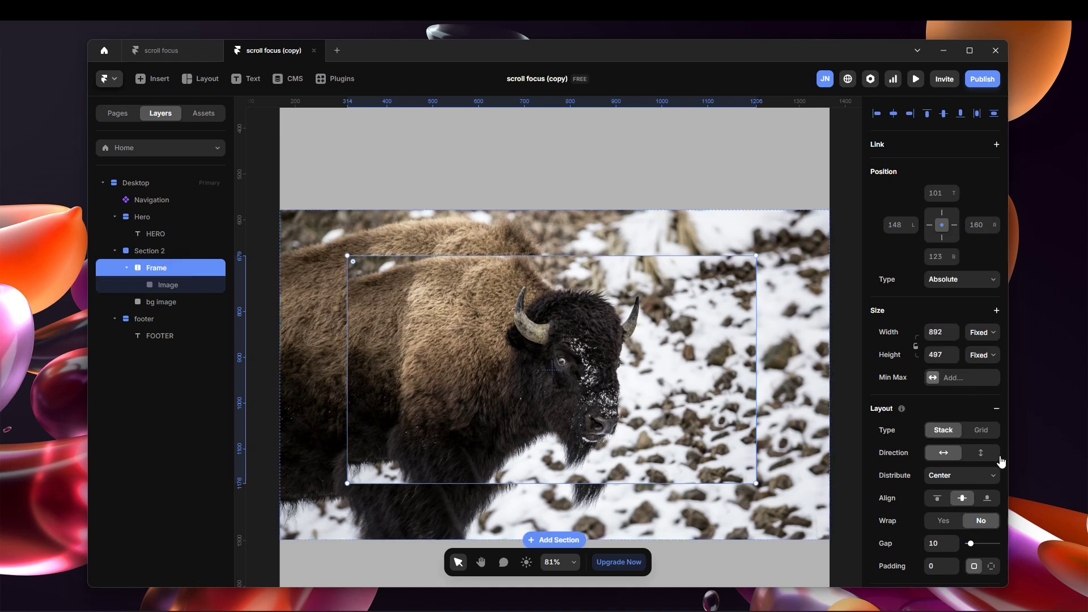
{"action": "scroll", "coordinate": [948, 444], "scroll_direction": "down", "scroll_amount": 4}
{"action": "left_click", "coordinate": [946, 519]}
{"action": "left_click", "coordinate": [948, 518]}
{"action": "scroll", "coordinate": [919, 281], "scroll_direction": "up", "scroll_amount": 2}
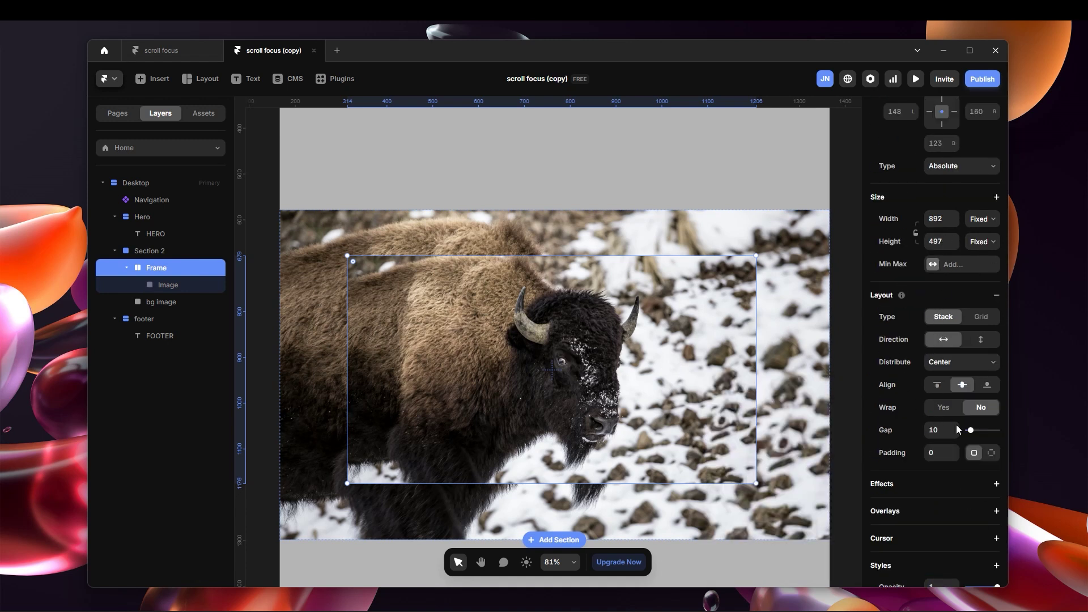
{"action": "scroll", "coordinate": [964, 328], "scroll_direction": "up", "scroll_amount": 2}
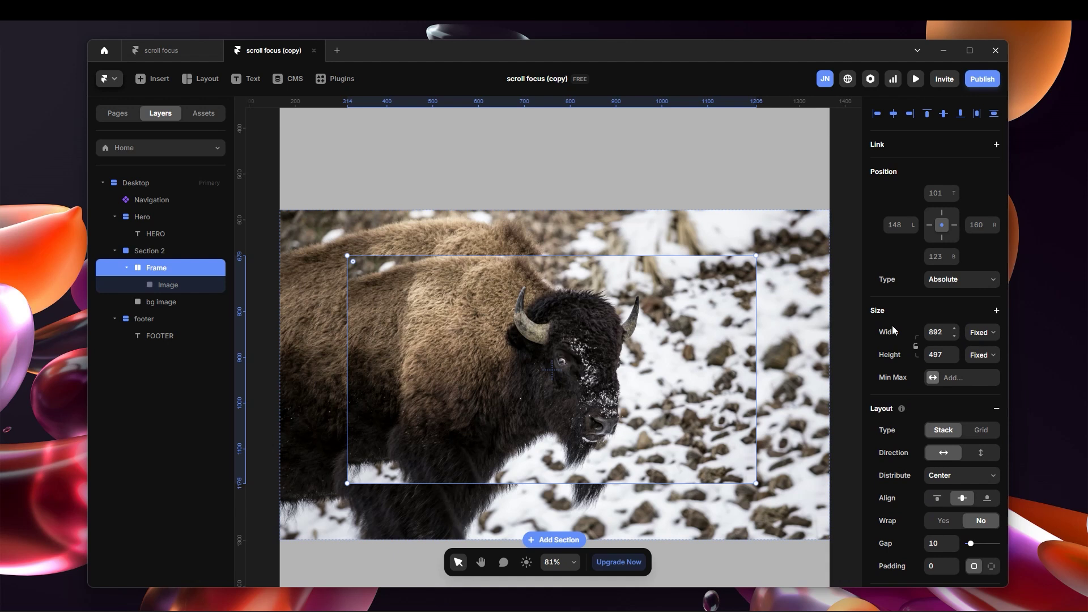
{"action": "scroll", "coordinate": [894, 330], "scroll_direction": "down", "scroll_amount": 2}
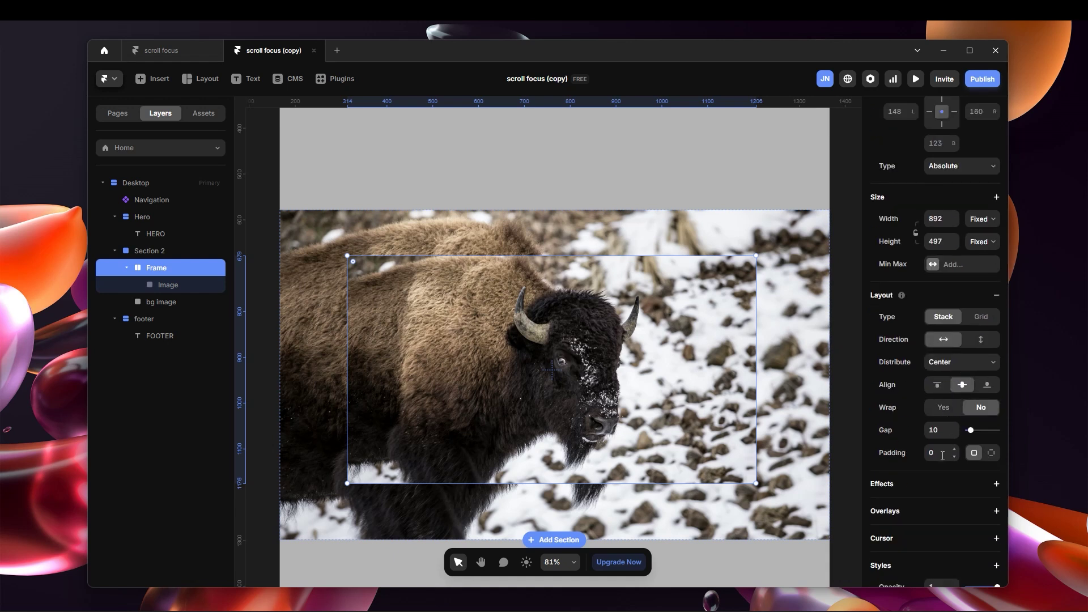
{"action": "left_click", "coordinate": [953, 450]}
{"action": "left_click_drag", "start_coordinate": [953, 448], "coordinate": [953, 439]}
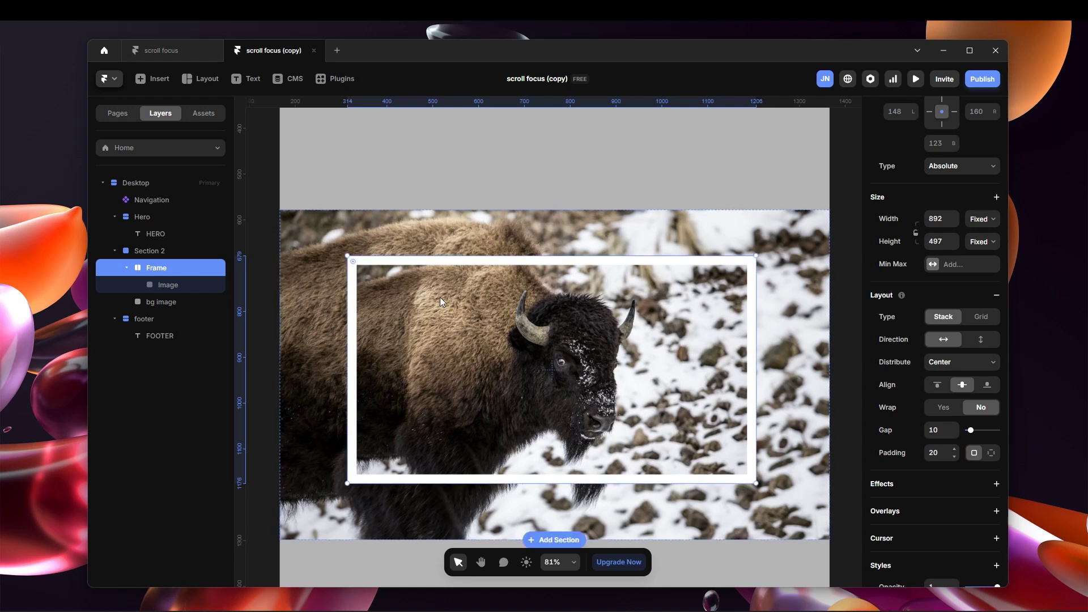
{"action": "left_click_drag", "start_coordinate": [954, 449], "coordinate": [955, 446]}
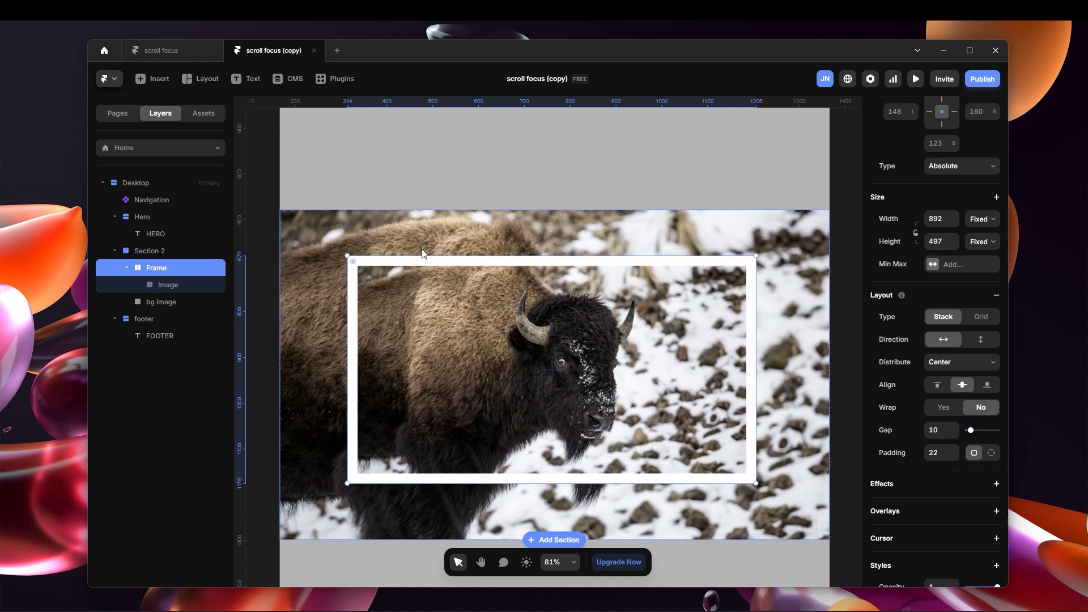
{"action": "scroll", "coordinate": [446, 263], "scroll_direction": "up", "scroll_amount": 10}
{"action": "scroll", "coordinate": [604, 262], "scroll_direction": "down", "scroll_amount": 10}
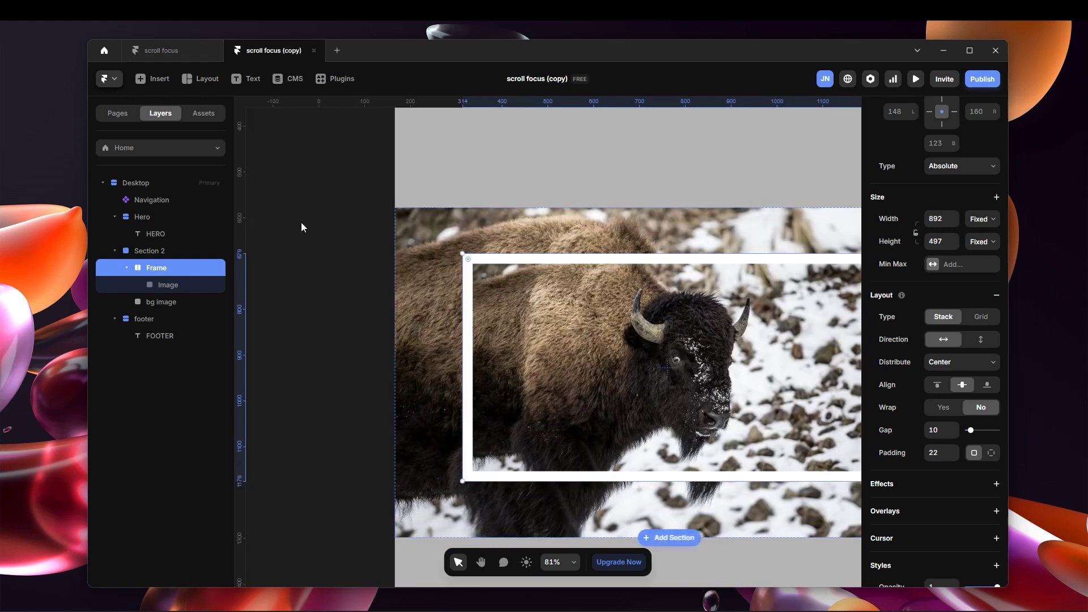
{"action": "left_click", "coordinate": [357, 196]}
Add an outside box shadow in #000000 to the Image layer
{"action": "scroll", "coordinate": [578, 340], "scroll_direction": "right", "scroll_amount": 3}
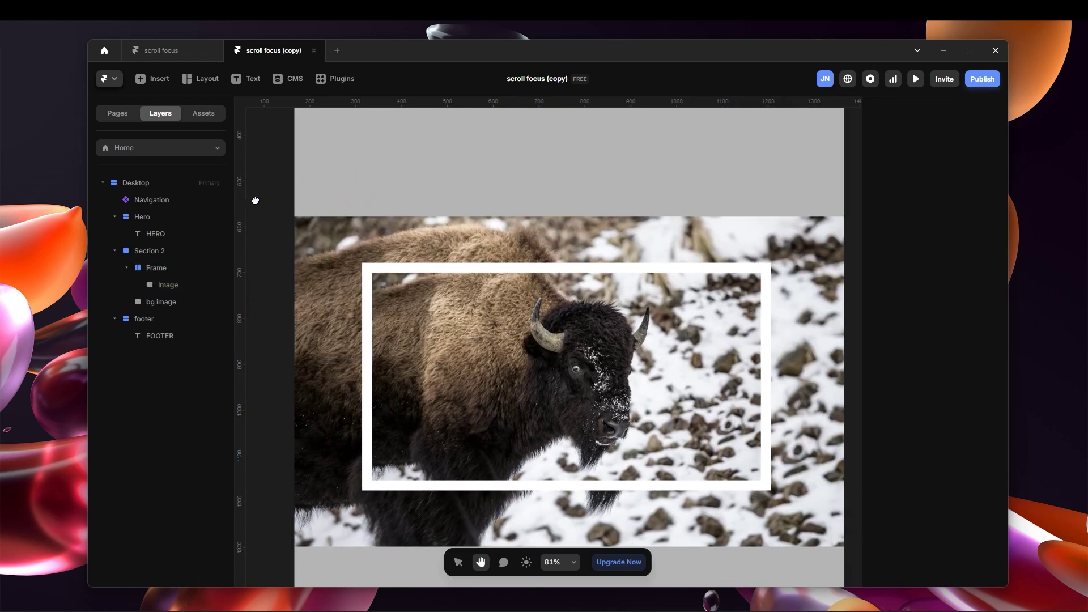
{"action": "left_click", "coordinate": [617, 348]}
{"action": "scroll", "coordinate": [954, 493], "scroll_direction": "down", "scroll_amount": 3}
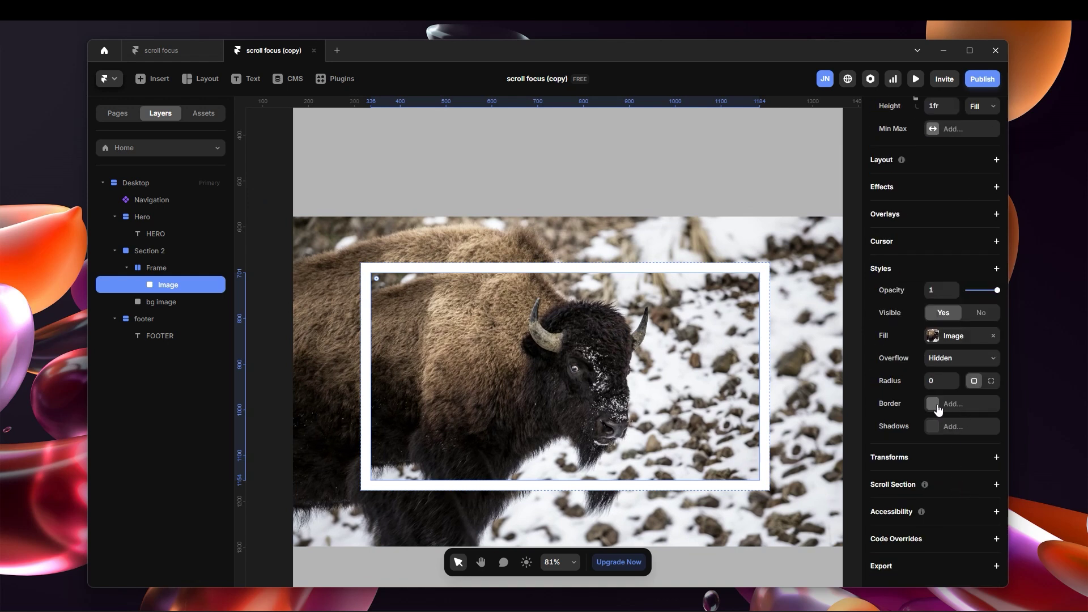
{"action": "left_click", "coordinate": [944, 429]}
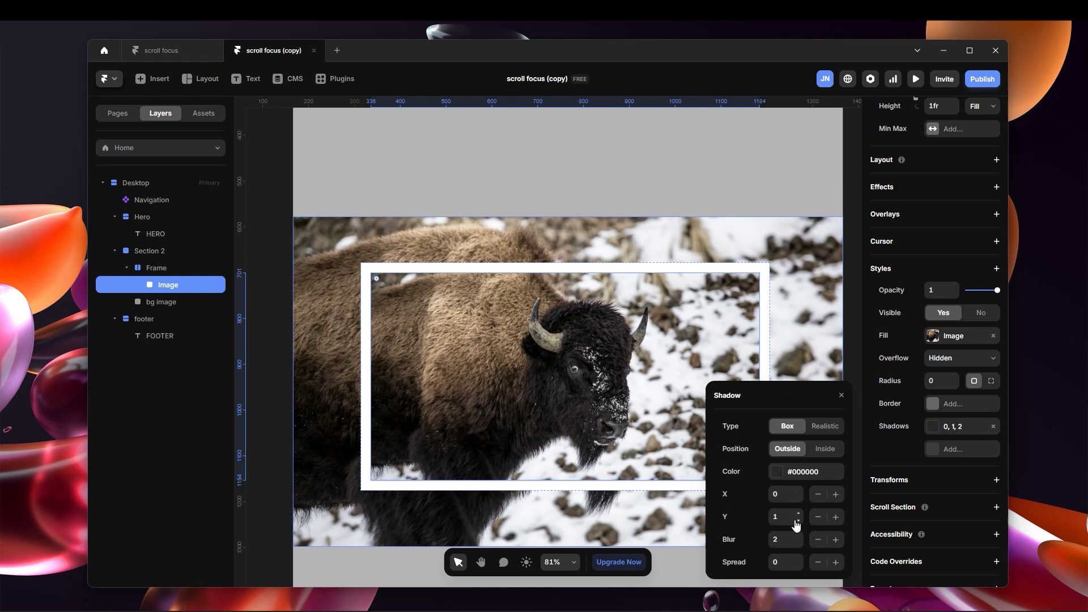
Try a Y offset of 10 on the Image layer's shadow and set it back to 1
{"action": "left_click_drag", "start_coordinate": [799, 519], "coordinate": [799, 506]}
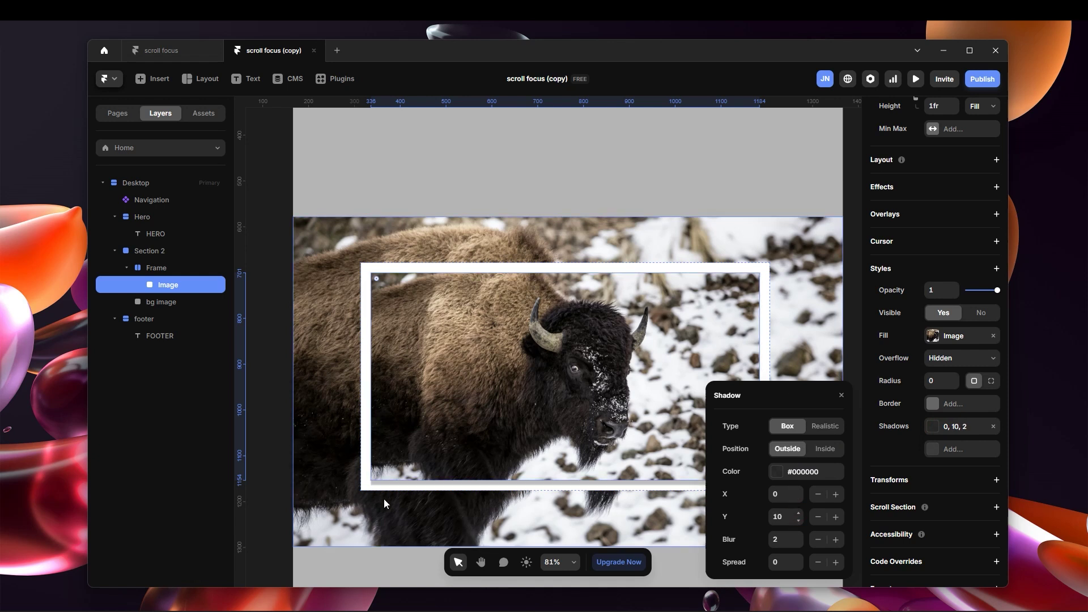
{"action": "scroll", "coordinate": [539, 497], "scroll_direction": "up", "scroll_amount": 5}
{"action": "left_click", "coordinate": [799, 520]}
{"action": "left_click_drag", "start_coordinate": [799, 519], "coordinate": [802, 522]}
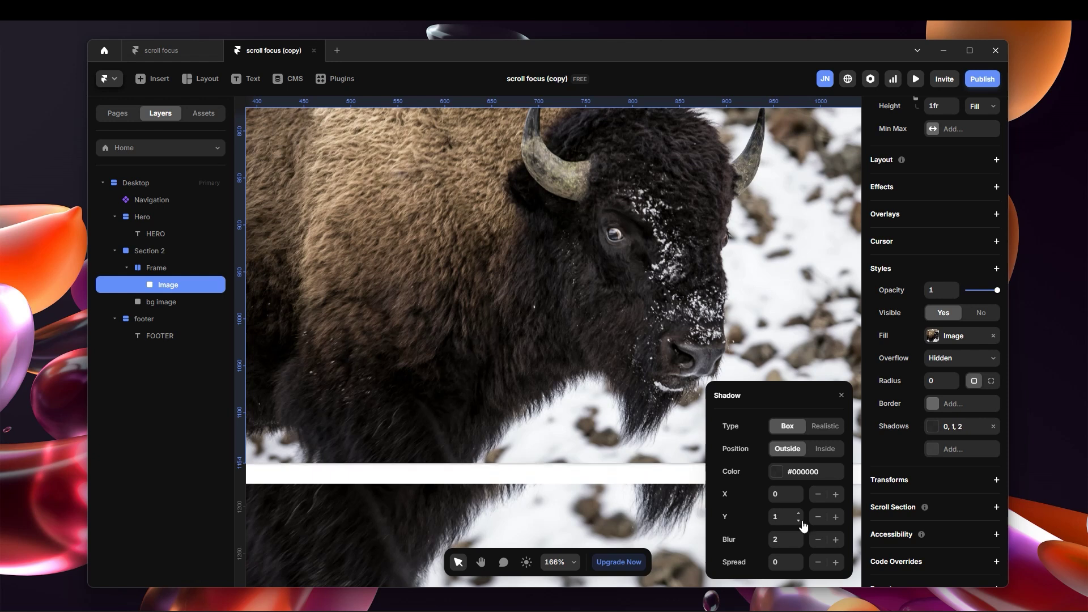
Set the X offset of the Image layer's shadow to 2
{"action": "left_click", "coordinate": [799, 492]}
{"action": "scroll", "coordinate": [528, 334], "scroll_direction": "down", "scroll_amount": 5}
{"action": "scroll", "coordinate": [542, 329], "scroll_direction": "up", "scroll_amount": 5}
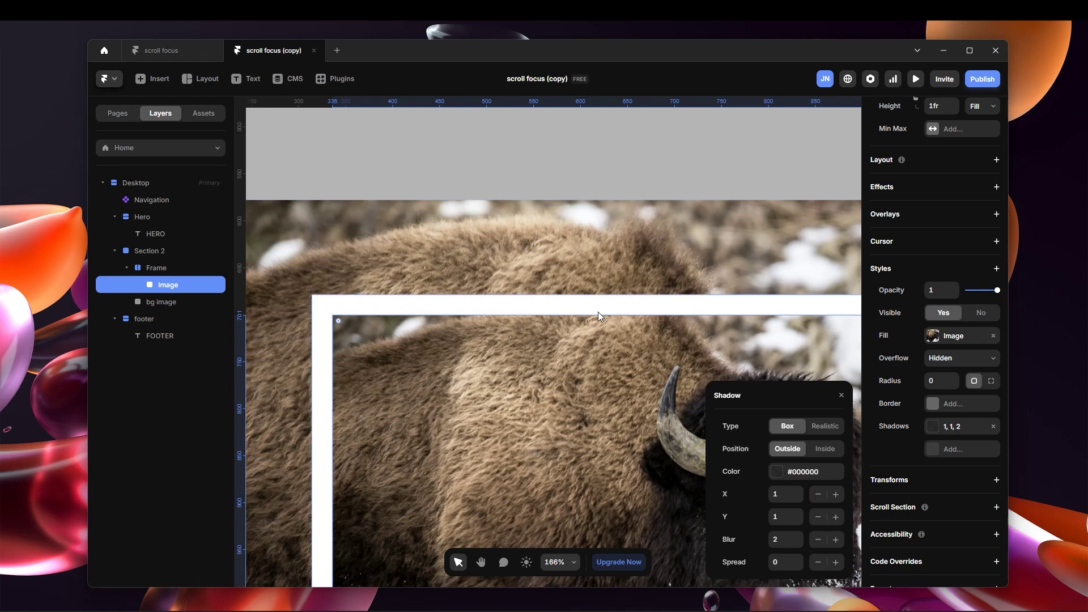
{"action": "scroll", "coordinate": [668, 485], "scroll_direction": "down", "scroll_amount": 3}
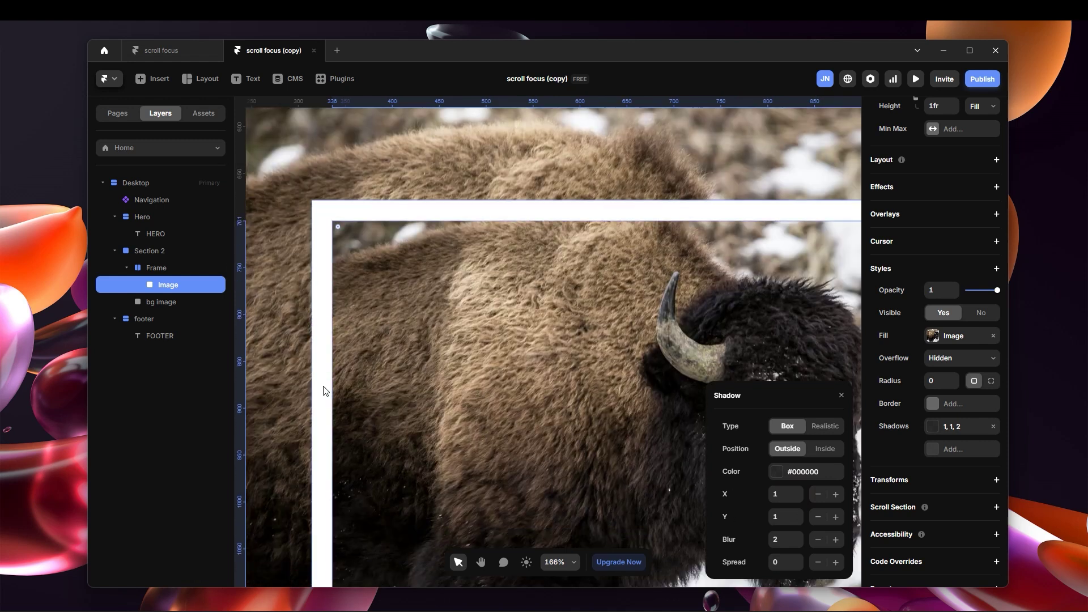
{"action": "left_click_drag", "start_coordinate": [800, 496], "coordinate": [800, 500]}
{"action": "left_click", "coordinate": [798, 501]}
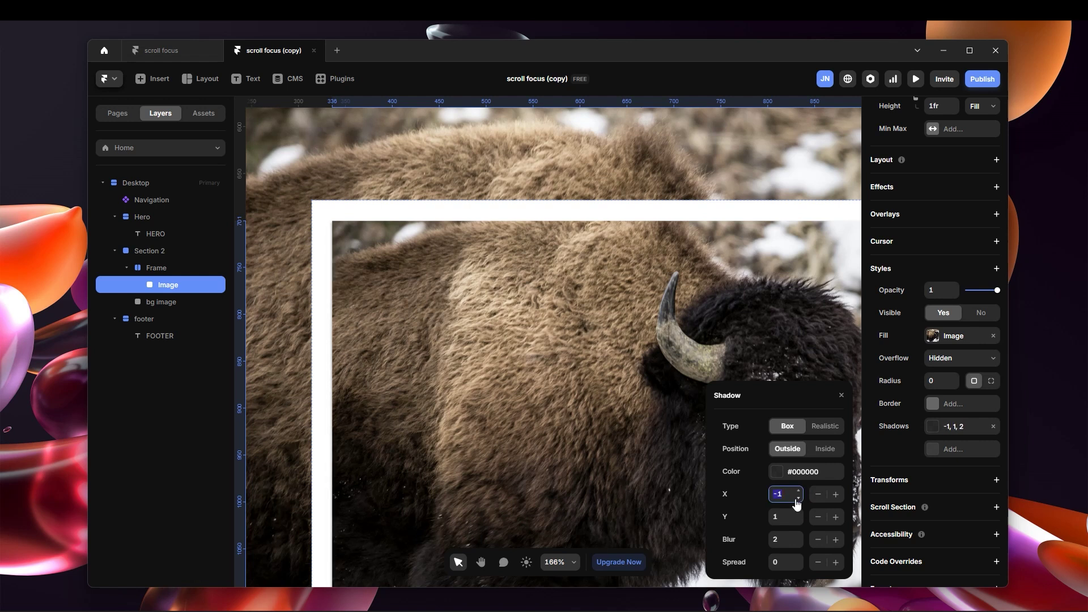
{"action": "type", "text": "1"}
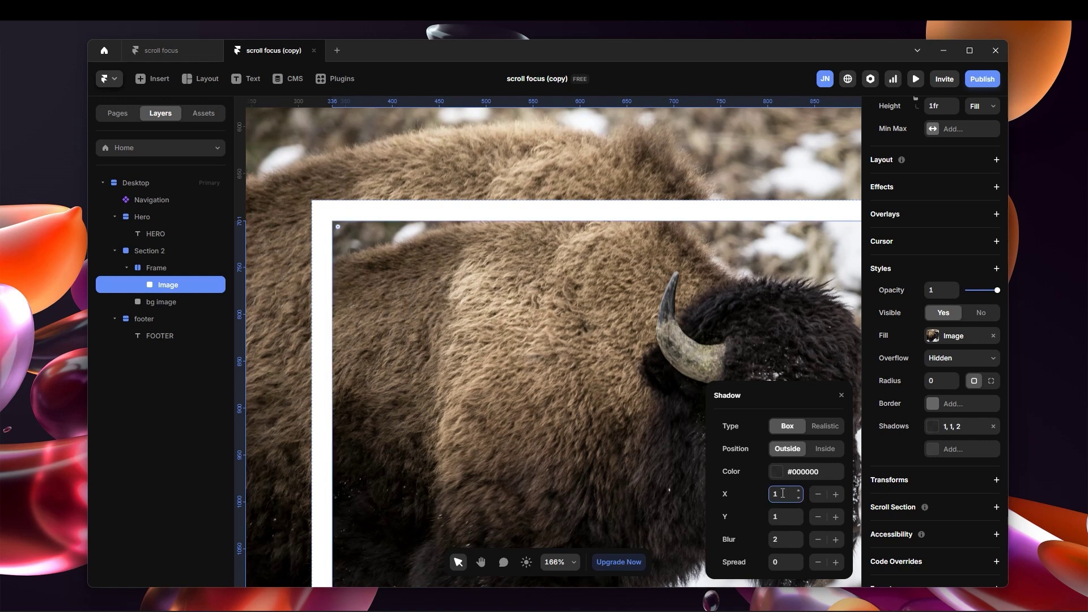
{"action": "left_click", "coordinate": [800, 491]}
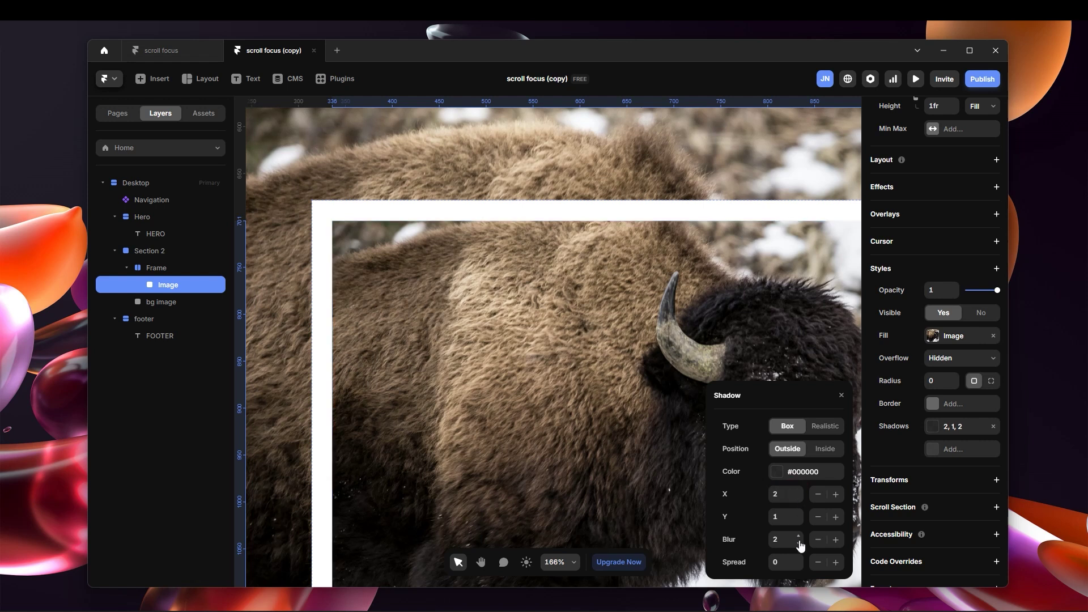
Set the Image layer's shadow blur to 6 and its spread to 3
{"action": "left_click_drag", "start_coordinate": [800, 542], "coordinate": [799, 560]}
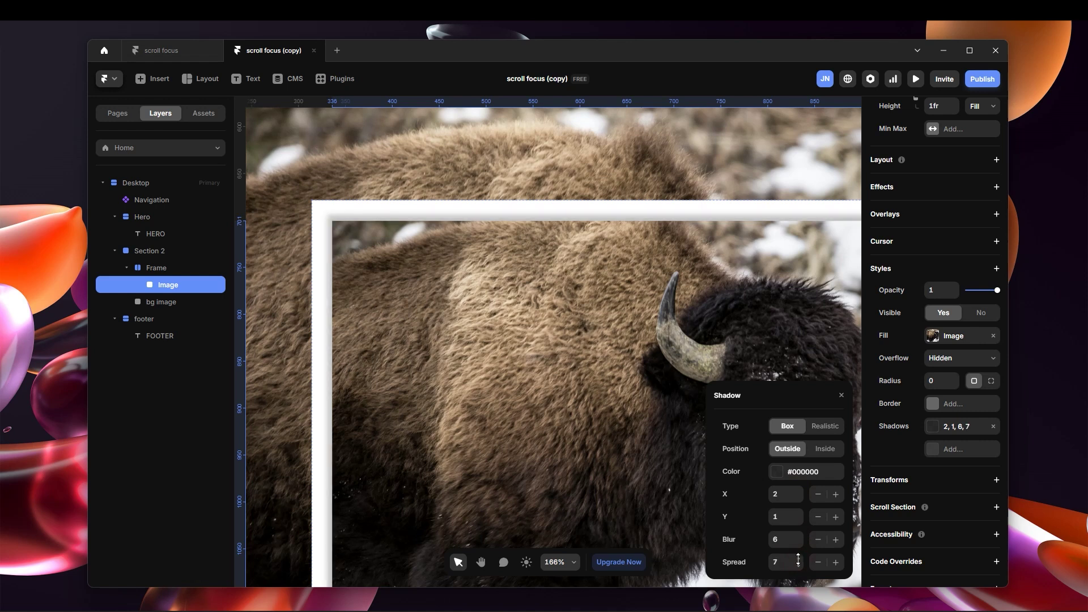
{"action": "left_click_drag", "start_coordinate": [797, 561], "coordinate": [797, 562]}
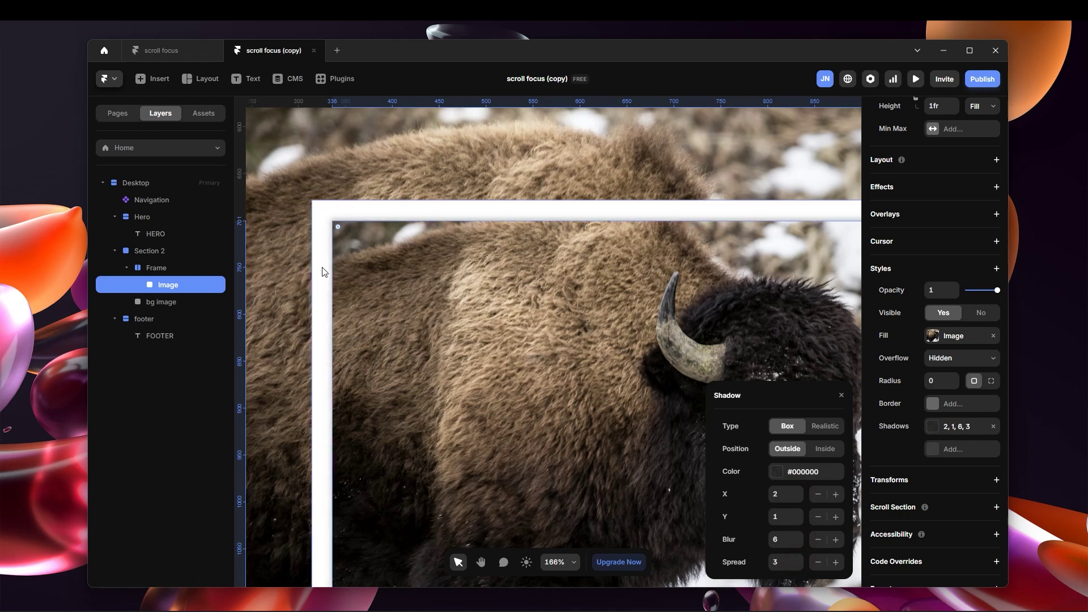
{"action": "scroll", "coordinate": [501, 332], "scroll_direction": "down", "scroll_amount": 5}
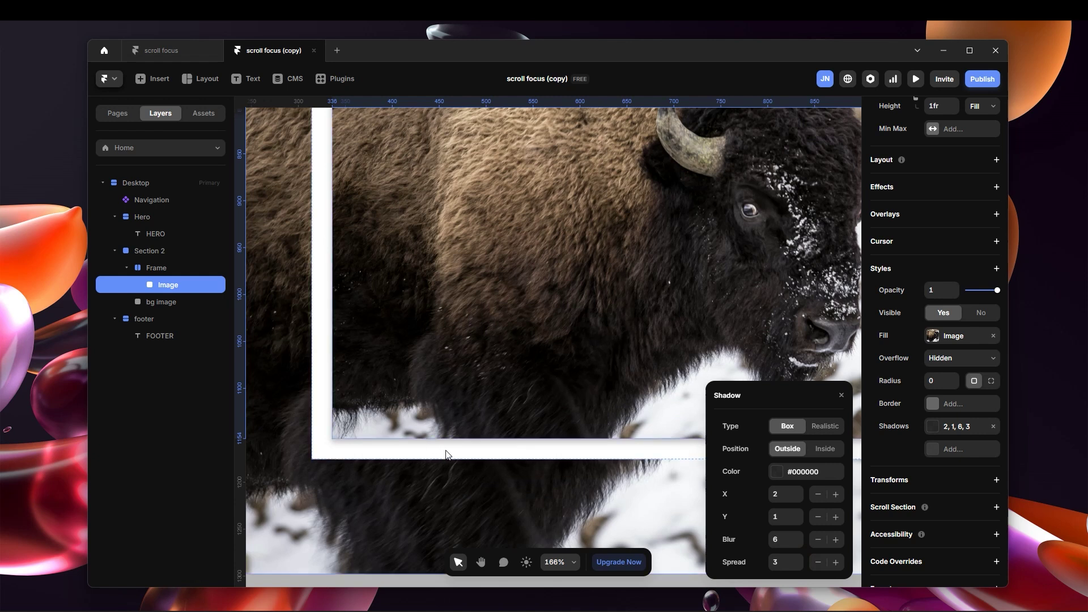
{"action": "scroll", "coordinate": [446, 452], "scroll_direction": "up", "scroll_amount": 3}
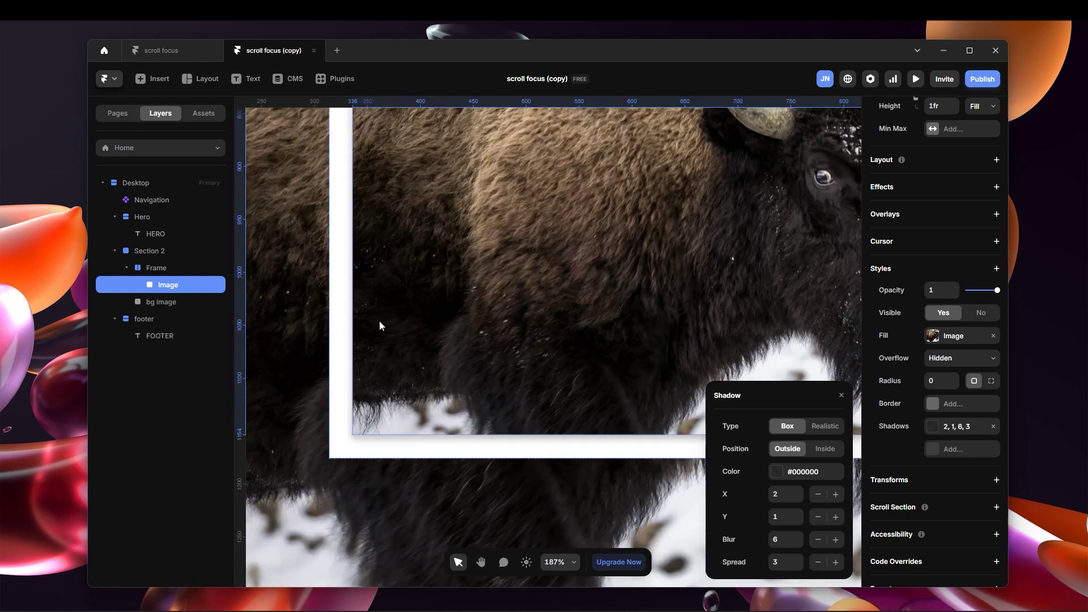
{"action": "scroll", "coordinate": [479, 357], "scroll_direction": "down", "scroll_amount": 5}
{"action": "scroll", "coordinate": [480, 357], "scroll_direction": "down", "scroll_amount": 5}
{"action": "left_click", "coordinate": [795, 267]}
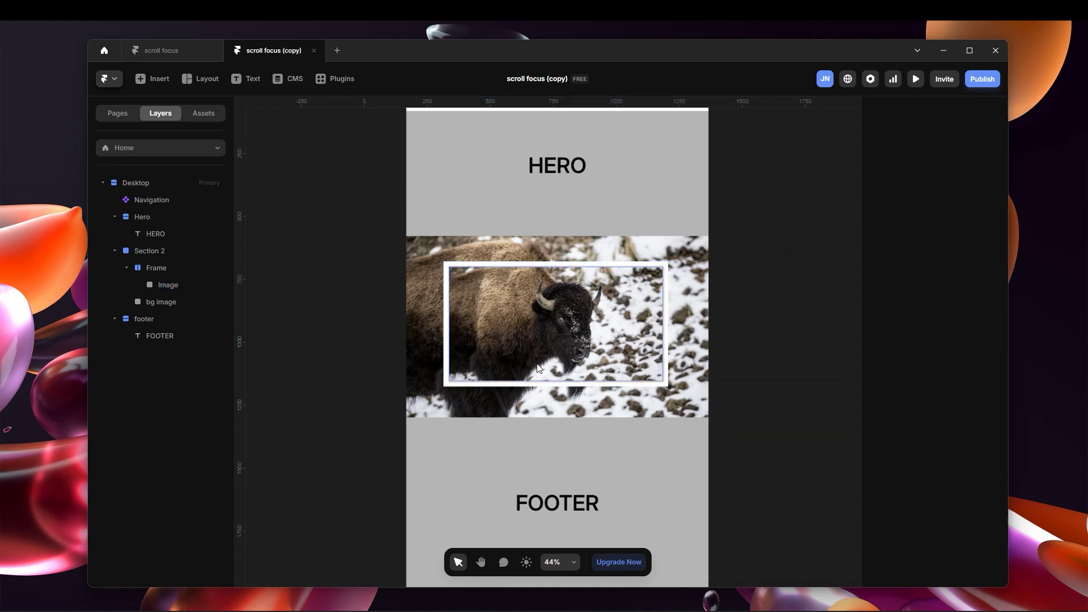
Add a solid border in #000000 to the Frame layer around the bison photo
{"action": "scroll", "coordinate": [496, 362], "scroll_direction": "up", "scroll_amount": 1}
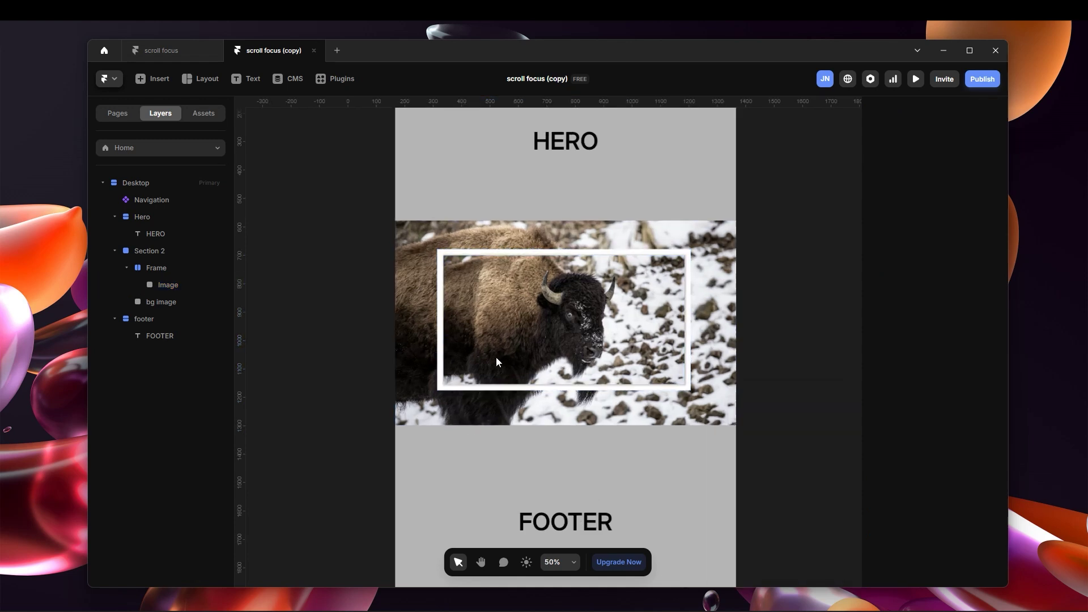
{"action": "scroll", "coordinate": [569, 352], "scroll_direction": "up", "scroll_amount": 1}
{"action": "scroll", "coordinate": [511, 291], "scroll_direction": "up", "scroll_amount": 1}
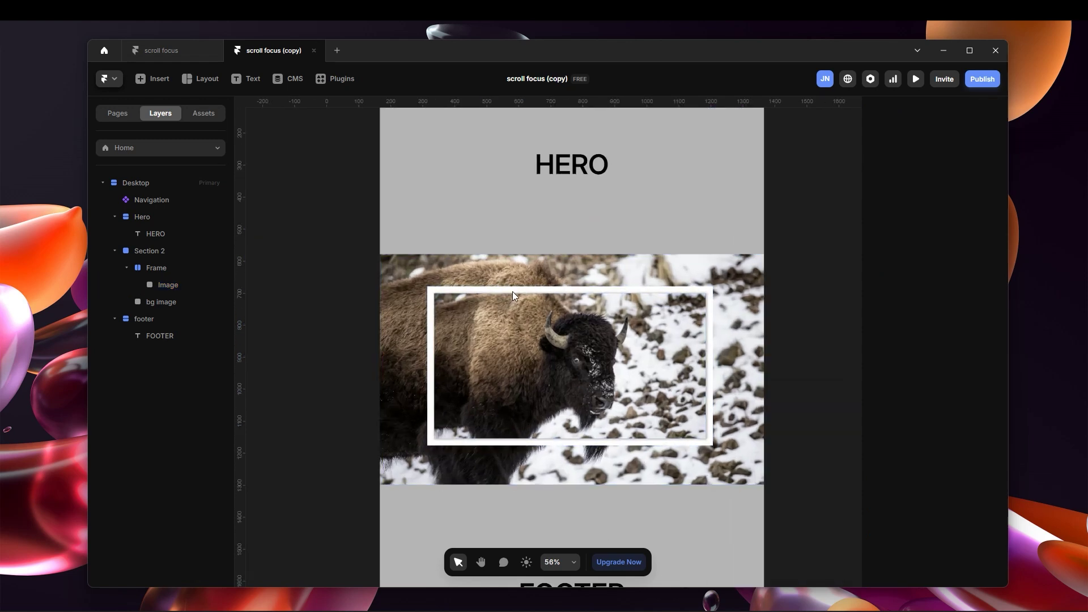
{"action": "left_click", "coordinate": [196, 268]}
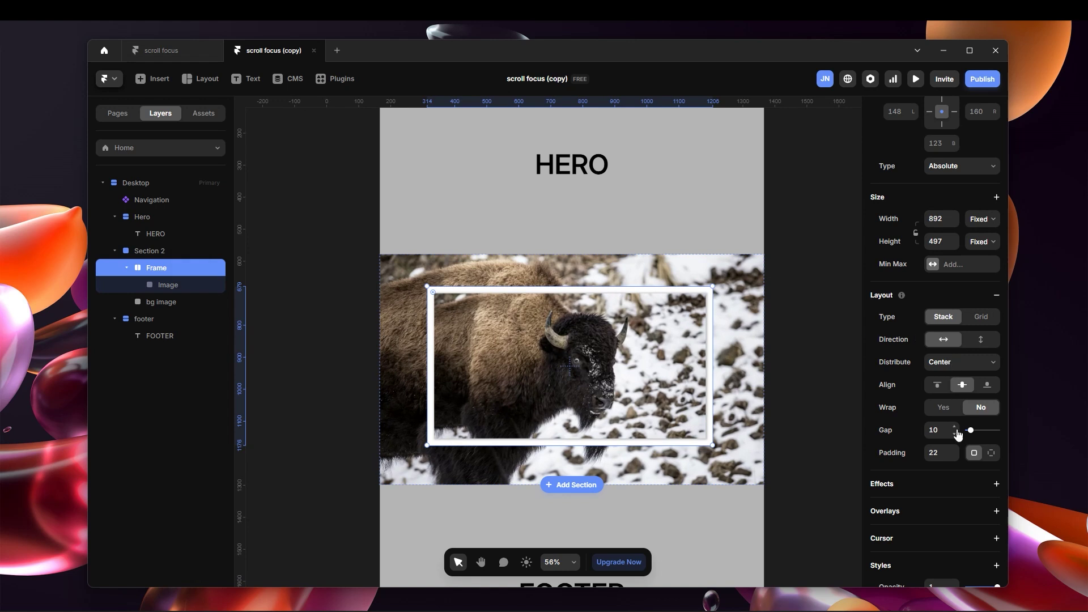
{"action": "scroll", "coordinate": [958, 431], "scroll_direction": "down", "scroll_amount": 5}
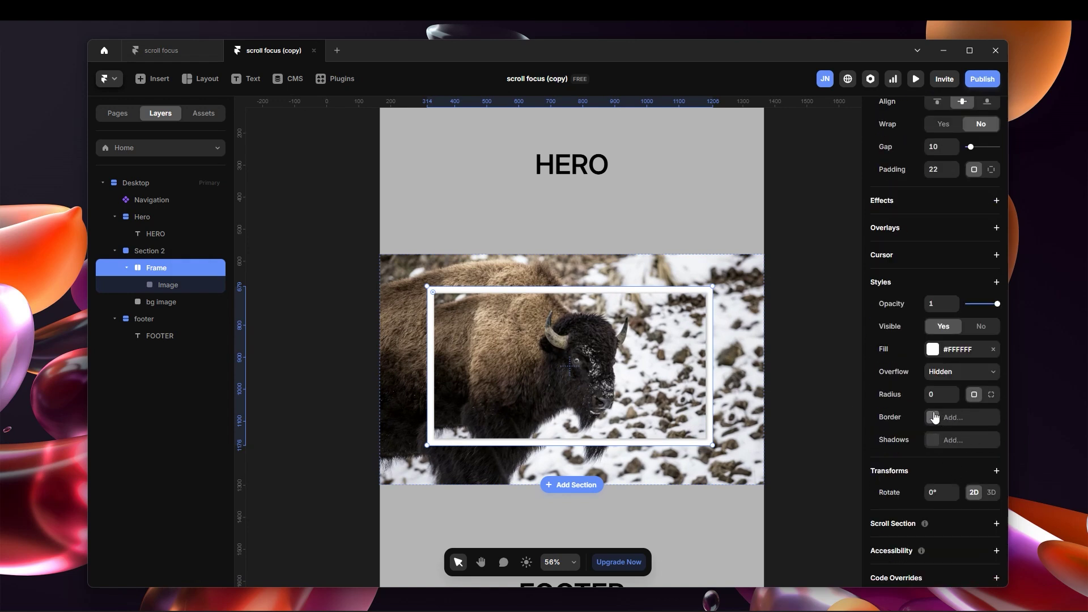
{"action": "left_click", "coordinate": [933, 418]}
{"action": "left_click", "coordinate": [792, 453]}
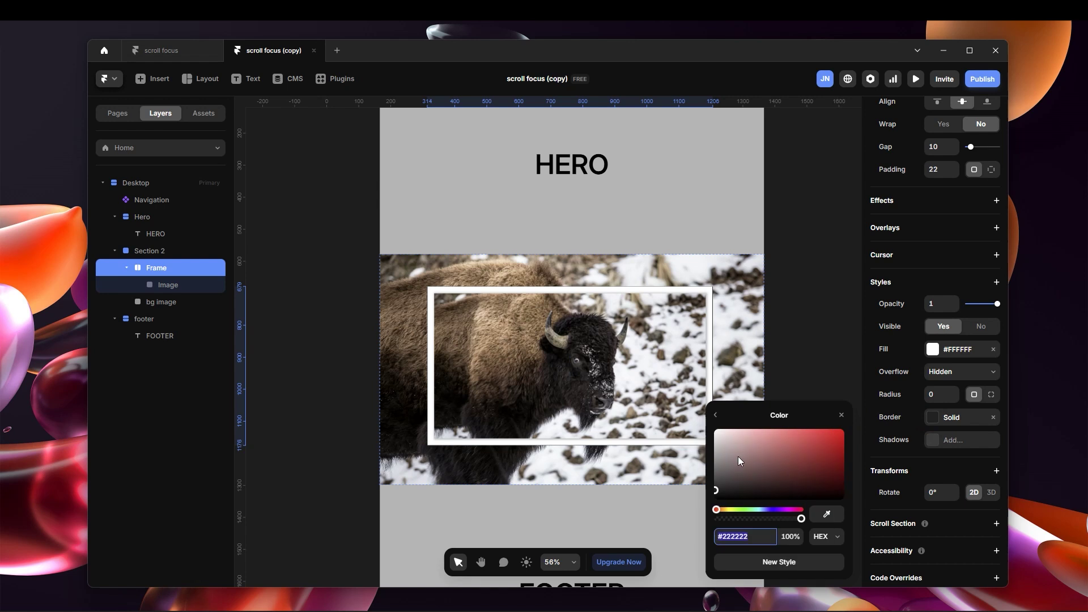
{"action": "left_click", "coordinate": [715, 485]}
{"action": "left_click_drag", "start_coordinate": [716, 485], "coordinate": [710, 504]}
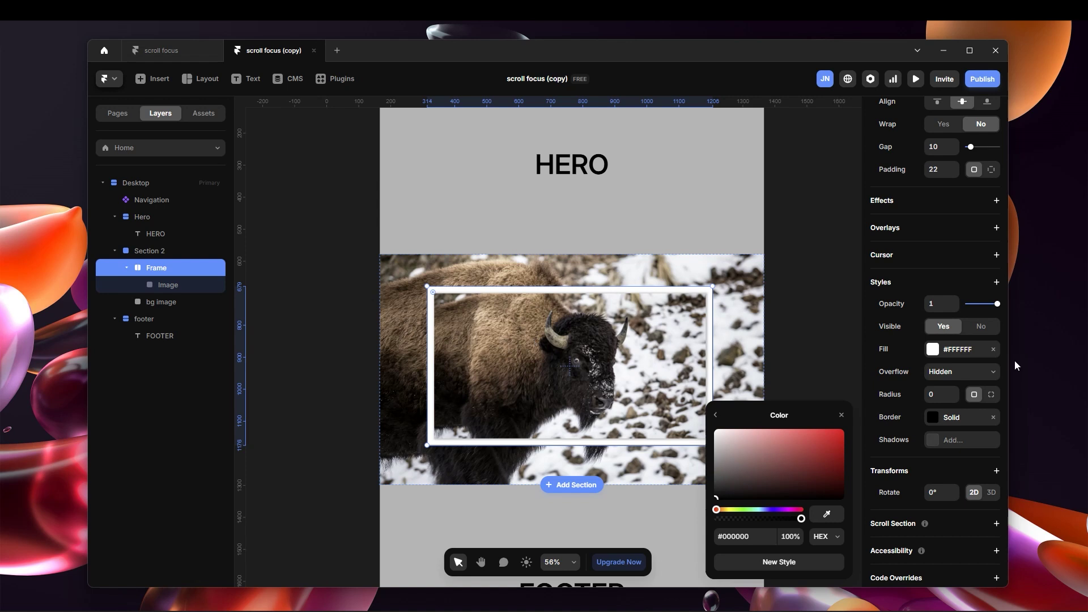
Set the width of the Frame layer's border to 12
{"action": "left_click", "coordinate": [716, 417]}
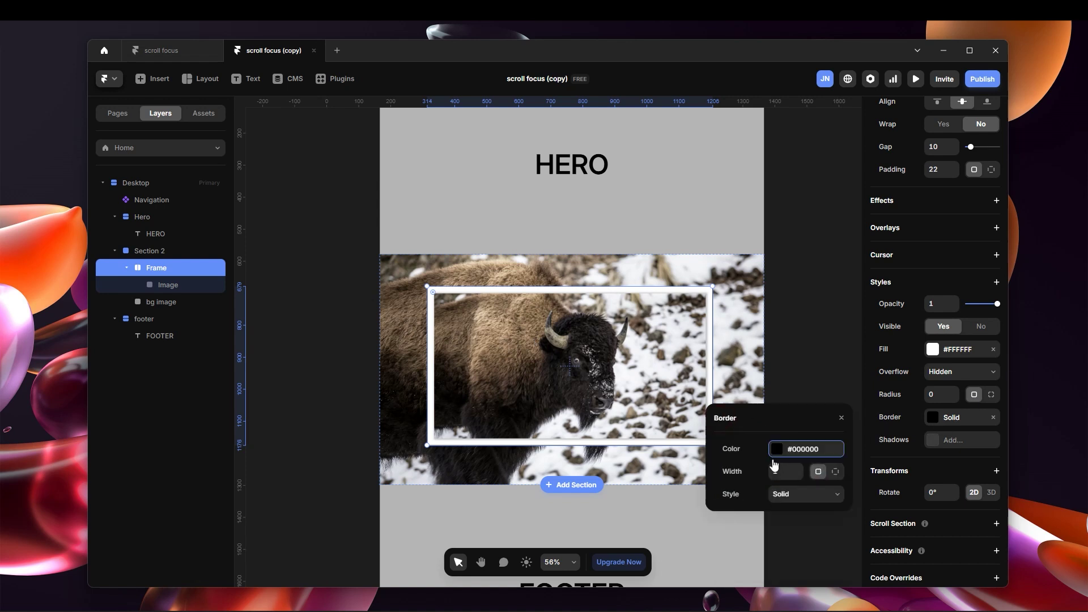
{"action": "left_click", "coordinate": [792, 470]}
{"action": "left_click_drag", "start_coordinate": [800, 477], "coordinate": [800, 465]}
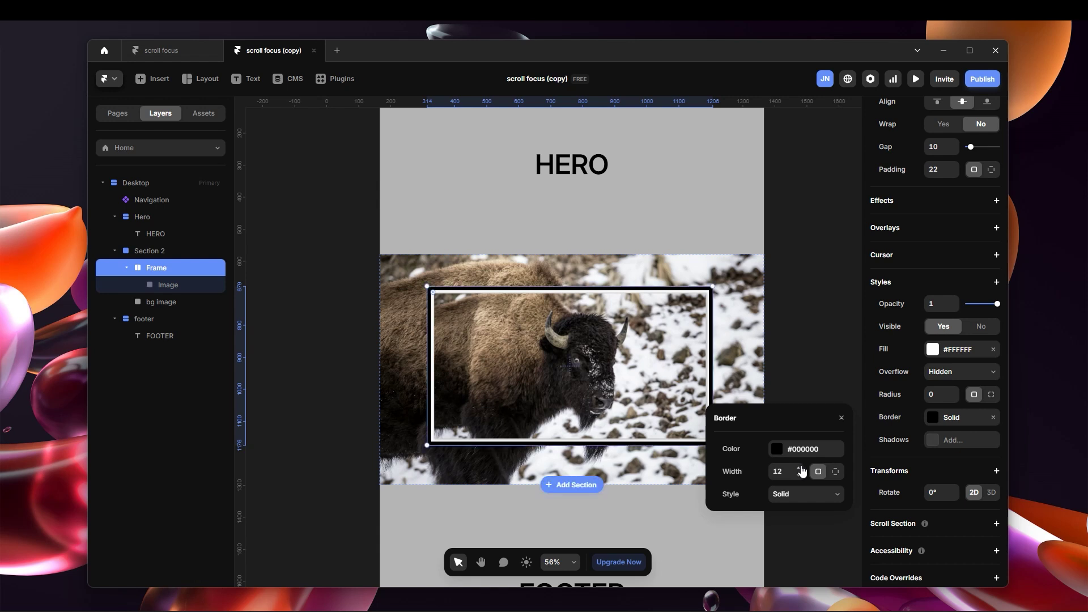
{"action": "scroll", "coordinate": [572, 323], "scroll_direction": "up", "scroll_amount": 10}
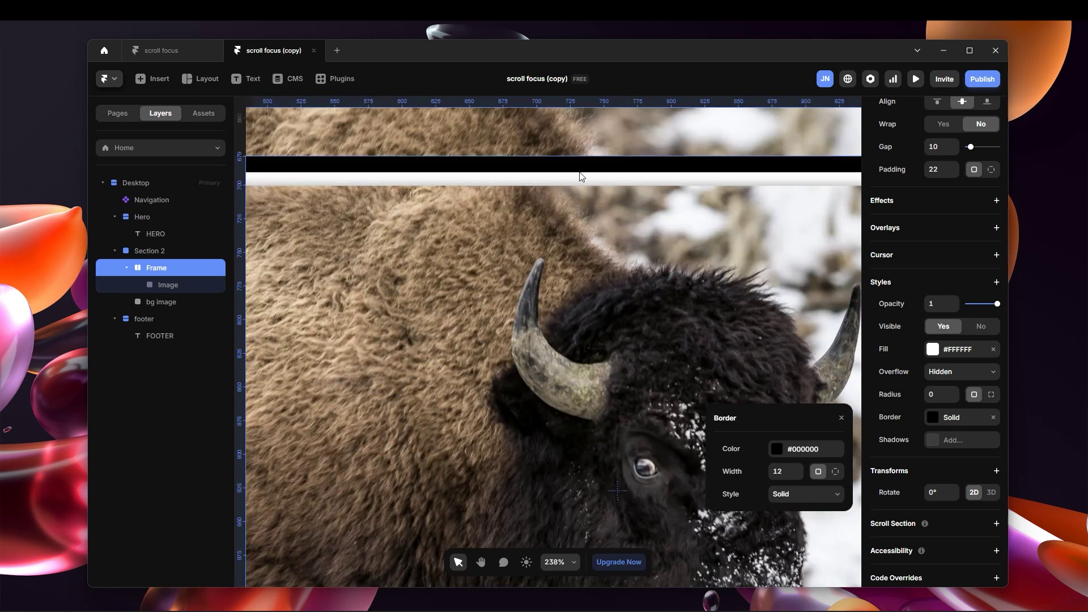
{"action": "scroll", "coordinate": [587, 236], "scroll_direction": "down", "scroll_amount": 10}
{"action": "scroll", "coordinate": [609, 273], "scroll_direction": "up", "scroll_amount": 5}
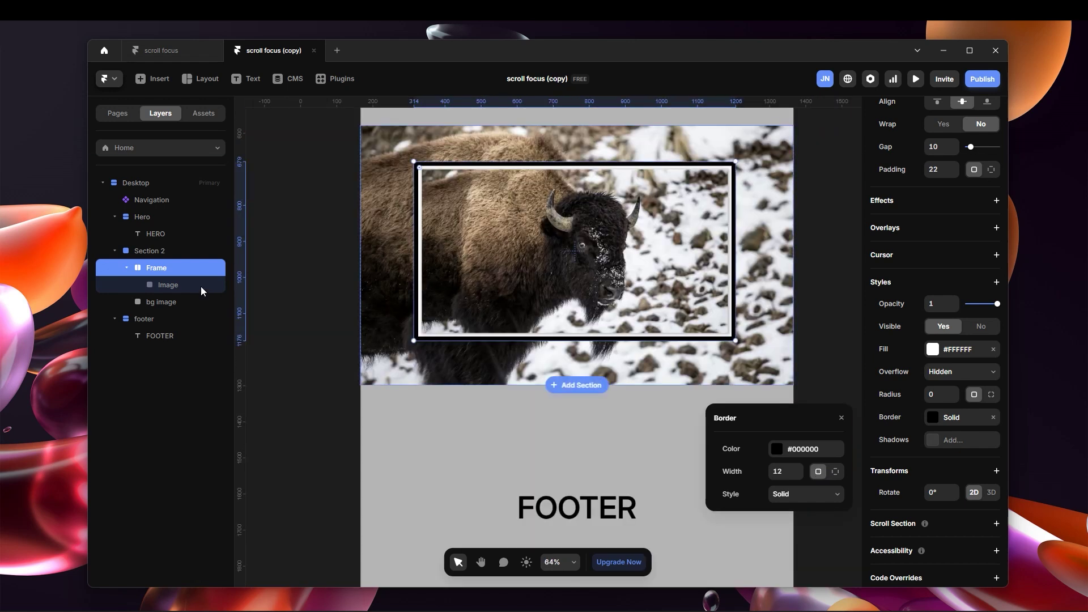
Set the Frame layer's padding to 40 to widen the white mat around the photo
{"action": "left_click_drag", "start_coordinate": [955, 173], "coordinate": [956, 158]}
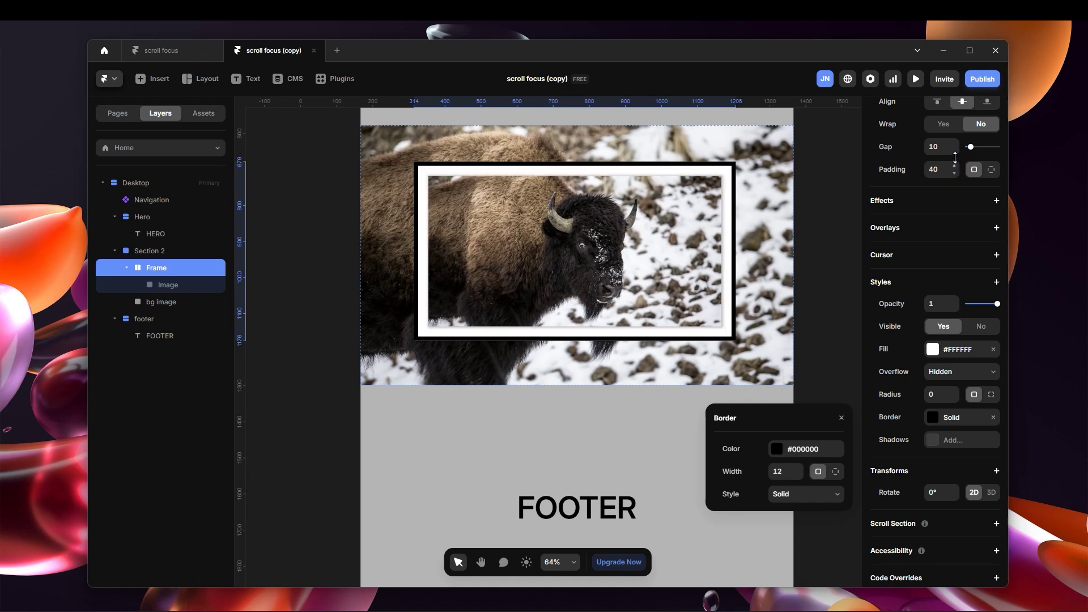
{"action": "scroll", "coordinate": [527, 237], "scroll_direction": "up", "scroll_amount": 3}
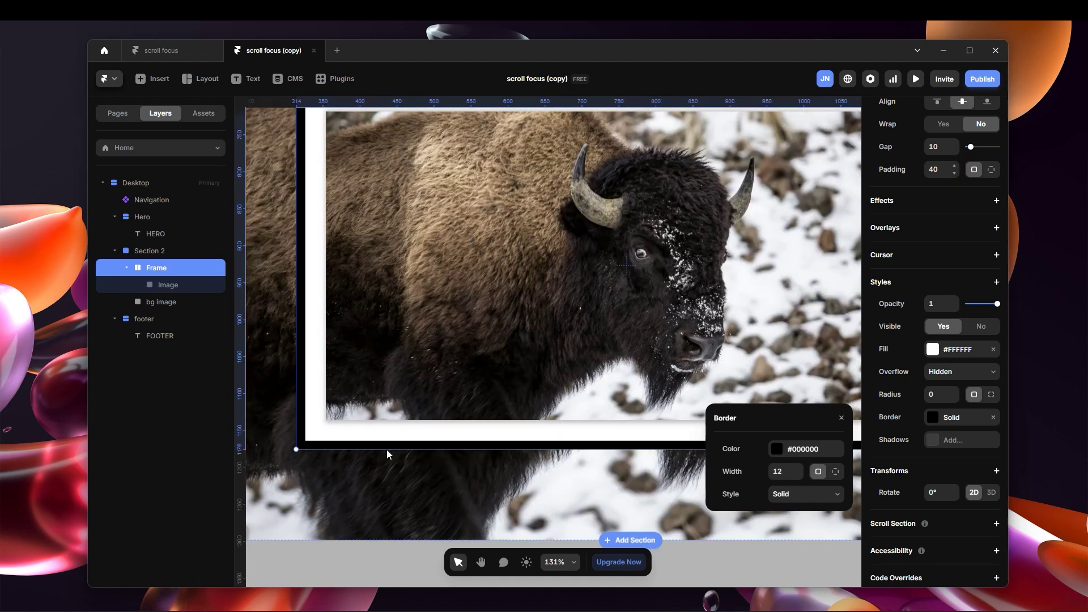
{"action": "scroll", "coordinate": [386, 450], "scroll_direction": "down", "scroll_amount": 3}
{"action": "scroll", "coordinate": [382, 458], "scroll_direction": "down", "scroll_amount": 3}
{"action": "left_click", "coordinate": [613, 366]}
{"action": "scroll", "coordinate": [383, 365], "scroll_direction": "up", "scroll_amount": 2}
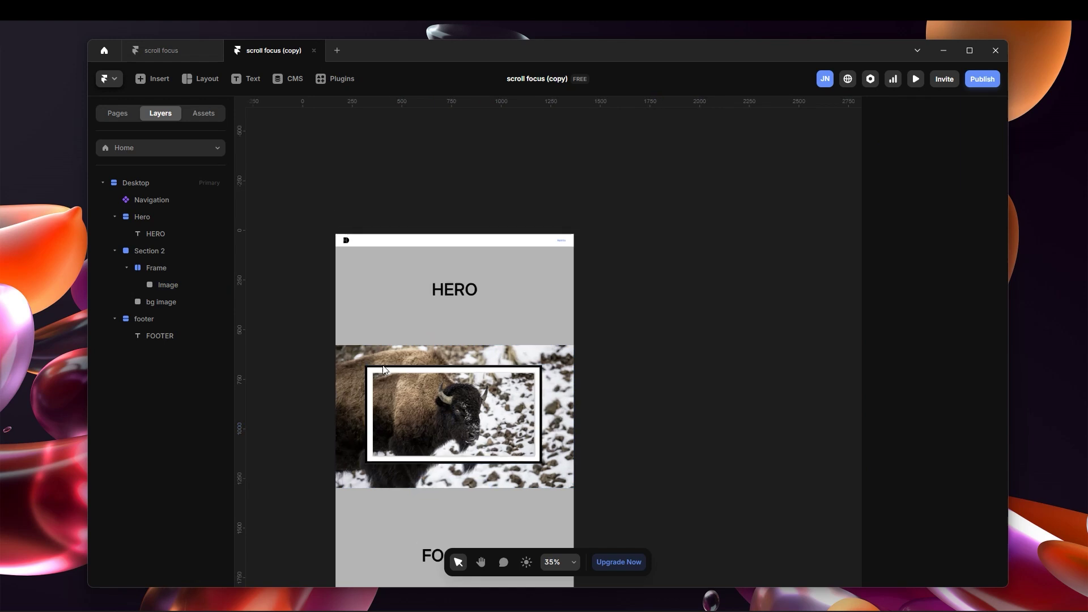
Preview the page in fullscreen, scroll to the framed bison section, and return to the canvas
{"action": "key", "text": "ctrl+p"}
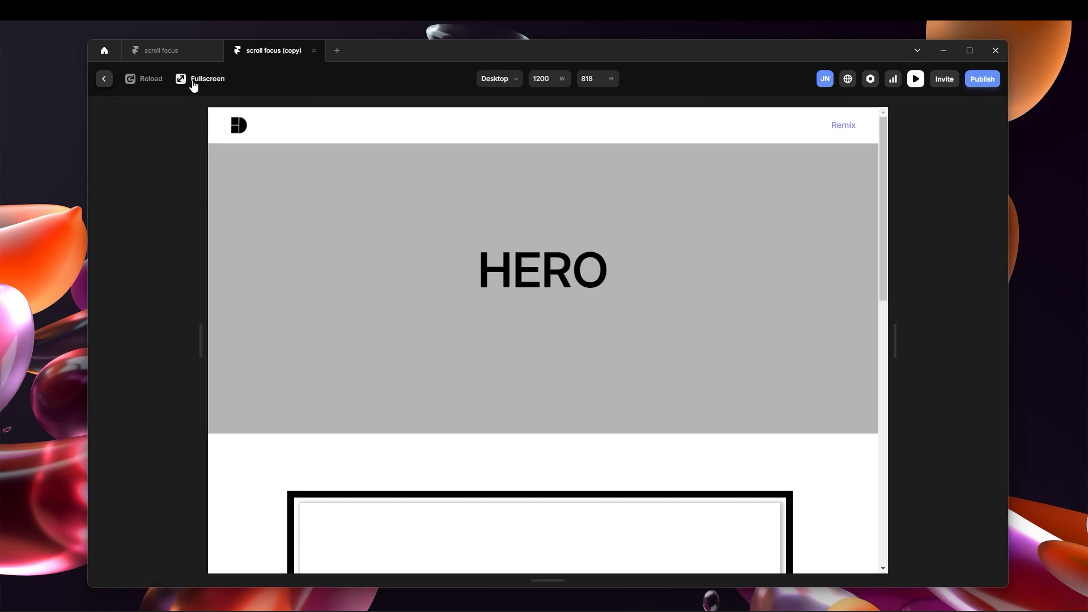
{"action": "left_click", "coordinate": [192, 80]}
{"action": "scroll", "coordinate": [591, 409], "scroll_direction": "down", "scroll_amount": 5}
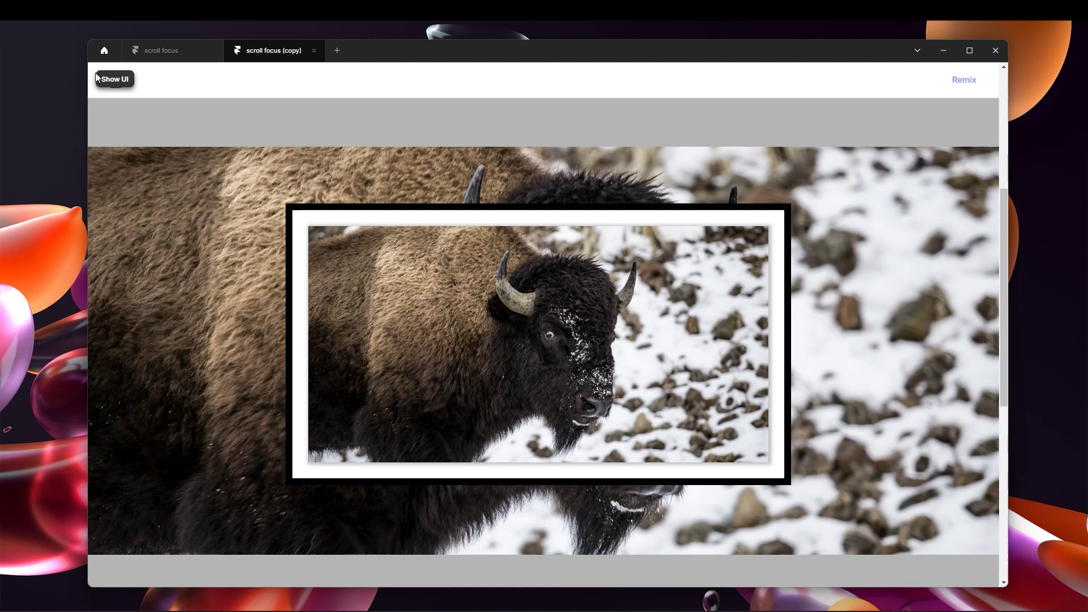
{"action": "left_click", "coordinate": [107, 87]}
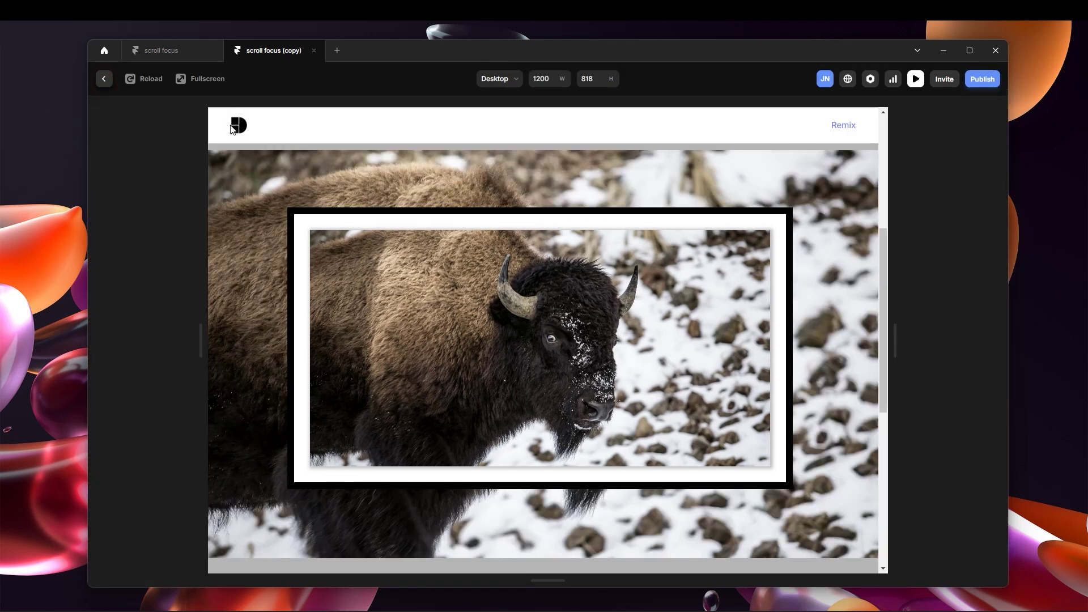
{"action": "left_click", "coordinate": [103, 78]}
Change the Frame layer's width to relative sizing and set it to 120%
{"action": "scroll", "coordinate": [427, 403], "scroll_direction": "up", "scroll_amount": 1}
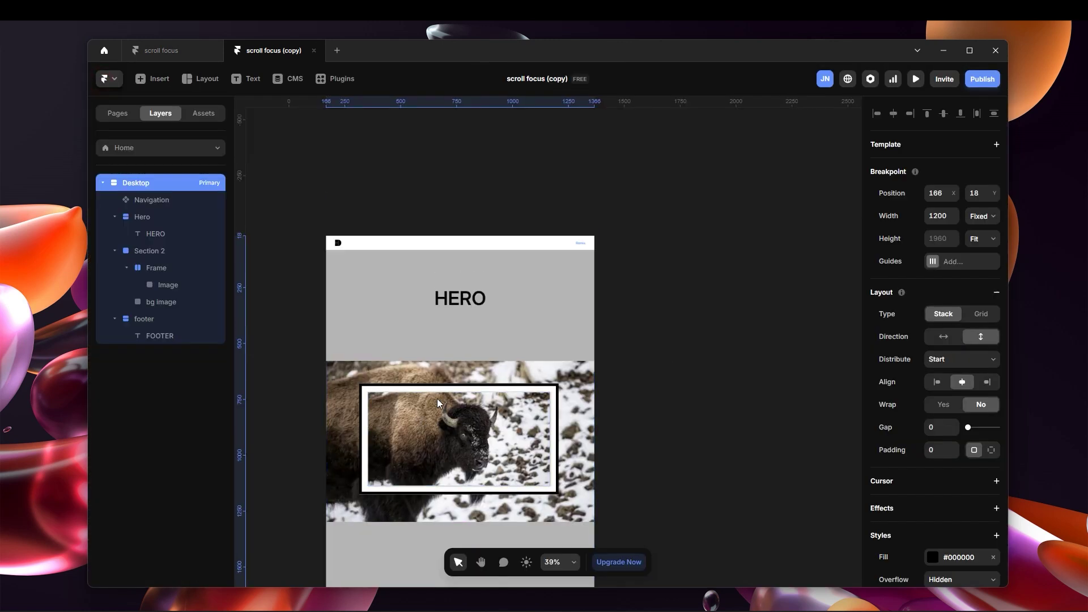
{"action": "scroll", "coordinate": [424, 399], "scroll_direction": "down", "scroll_amount": 3}
{"action": "scroll", "coordinate": [423, 375], "scroll_direction": "up", "scroll_amount": 3, "text": "ctrl"}
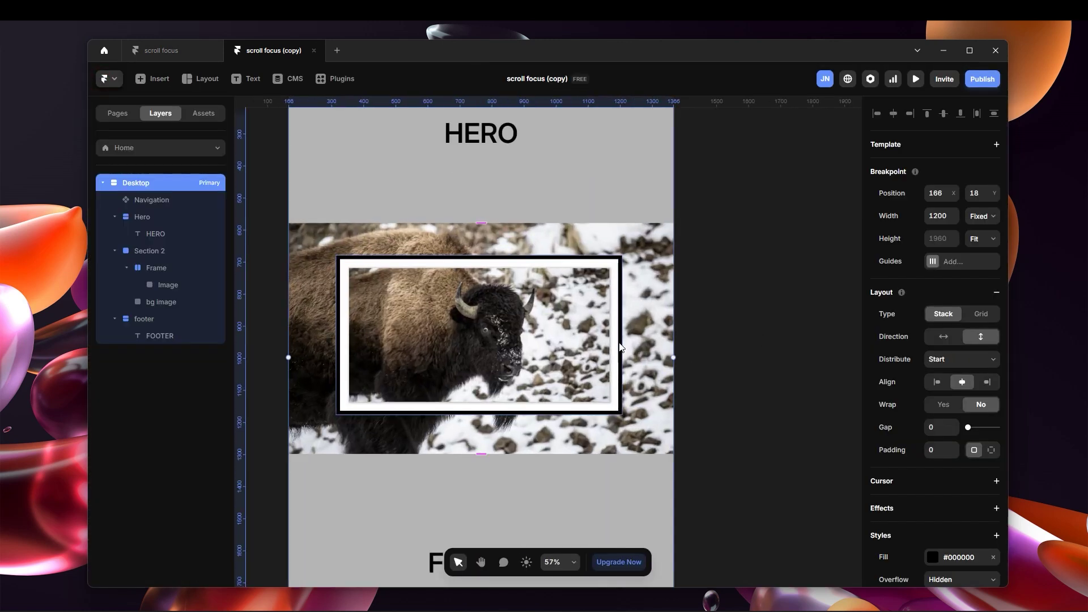
{"action": "left_click", "coordinate": [794, 306]}
{"action": "left_click", "coordinate": [171, 270]}
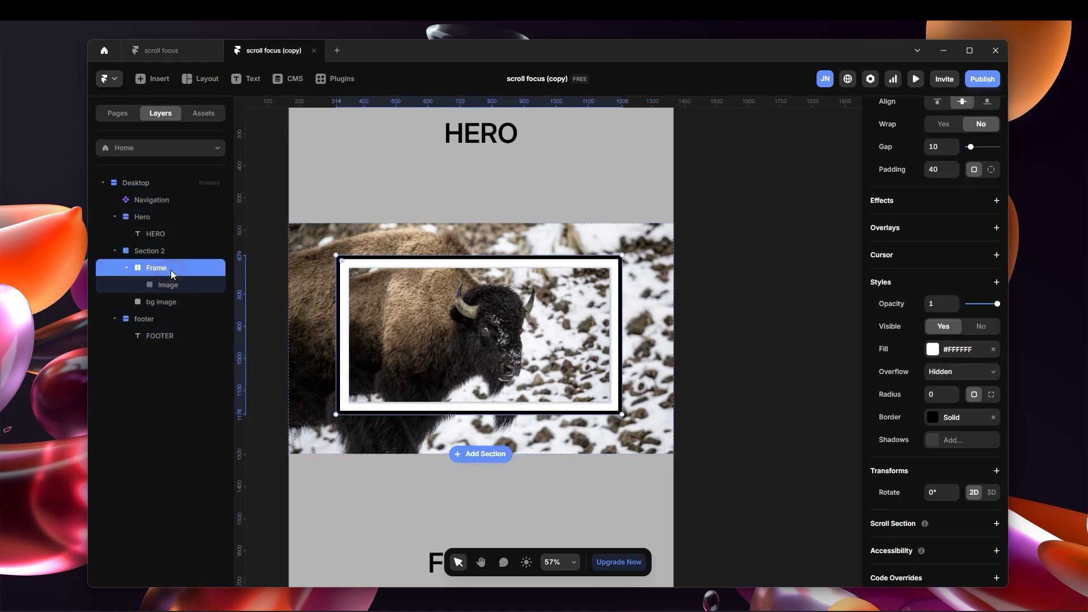
{"action": "scroll", "coordinate": [416, 332], "scroll_direction": "up", "scroll_amount": 1, "text": "ctrl"}
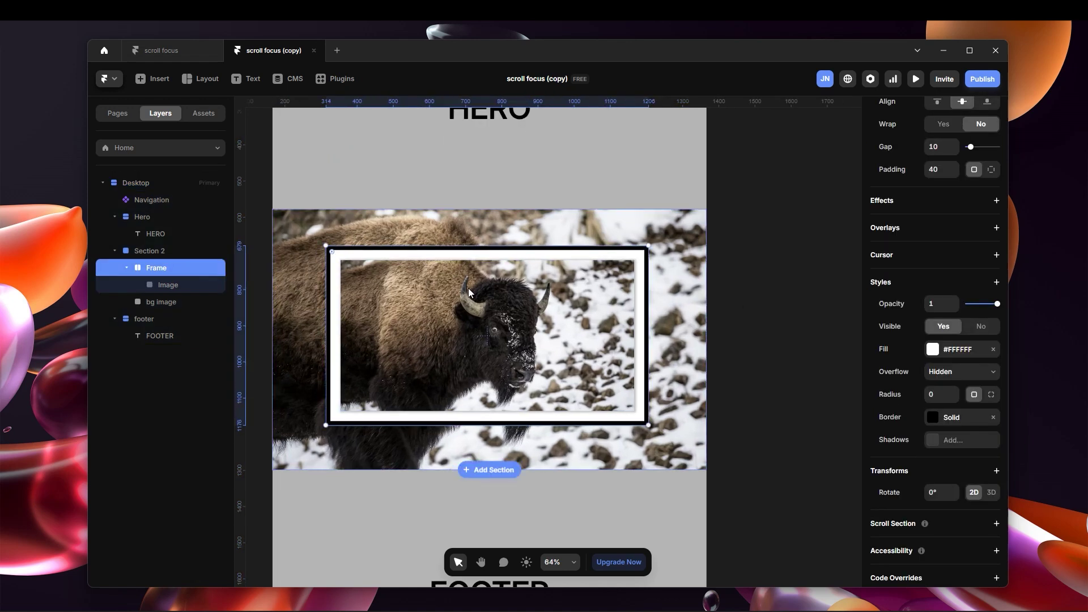
{"action": "scroll", "coordinate": [959, 233], "scroll_direction": "up", "scroll_amount": 3}
{"action": "scroll", "coordinate": [963, 233], "scroll_direction": "up", "scroll_amount": 2}
{"action": "left_click", "coordinate": [982, 219]}
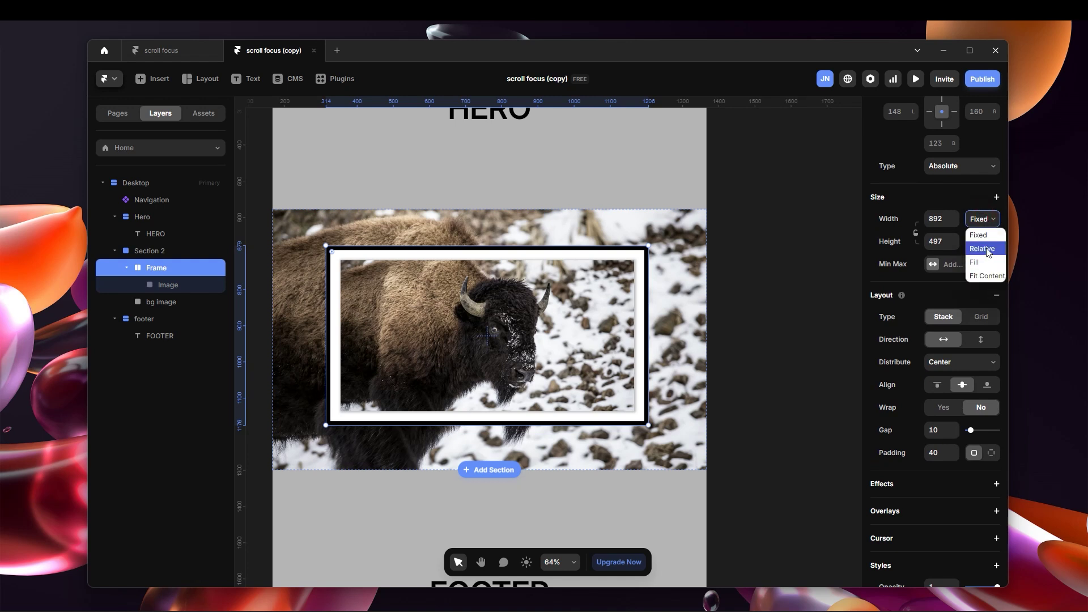
{"action": "left_click", "coordinate": [985, 249]}
{"action": "left_click", "coordinate": [940, 218]}
{"action": "type", "text": "12"}
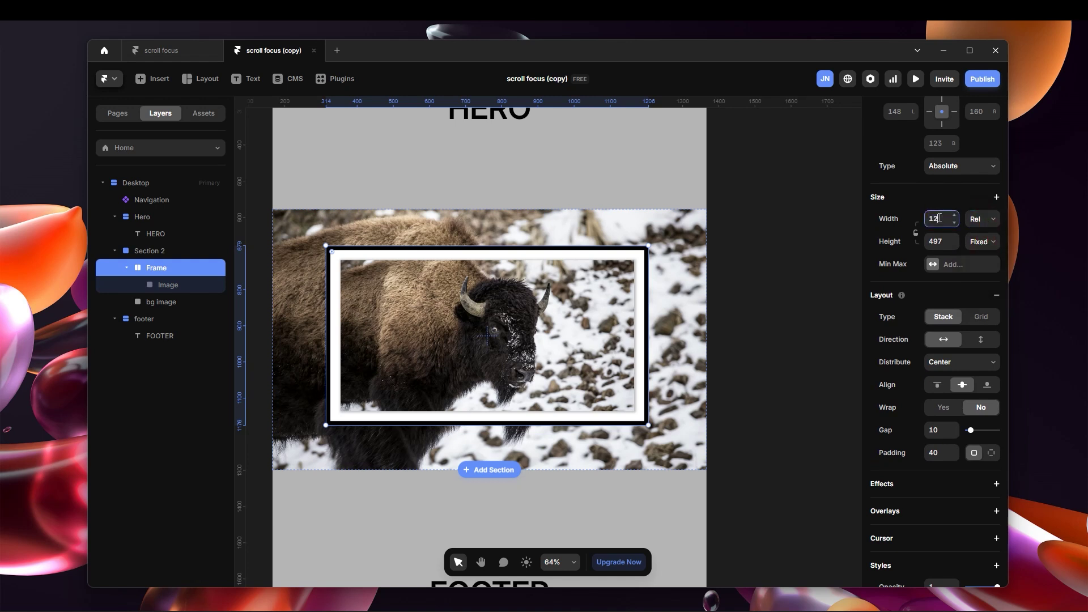
{"action": "type", "text": "0"}
{"action": "key", "text": "Return"}
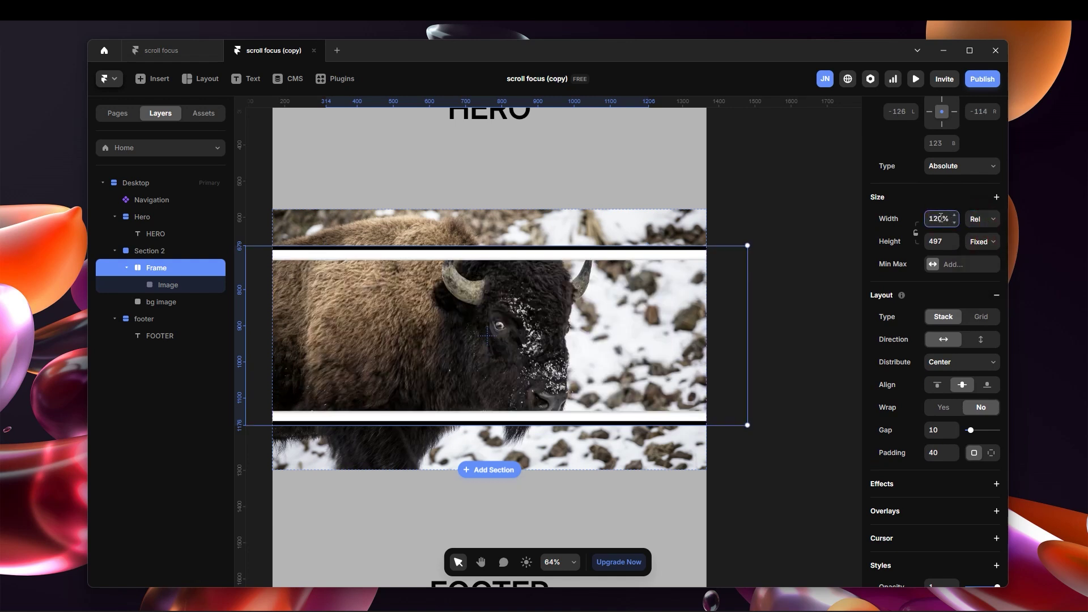
Set the Frame layer's fixed height to 720
{"action": "scroll", "coordinate": [570, 287], "scroll_direction": "down", "scroll_amount": 5}
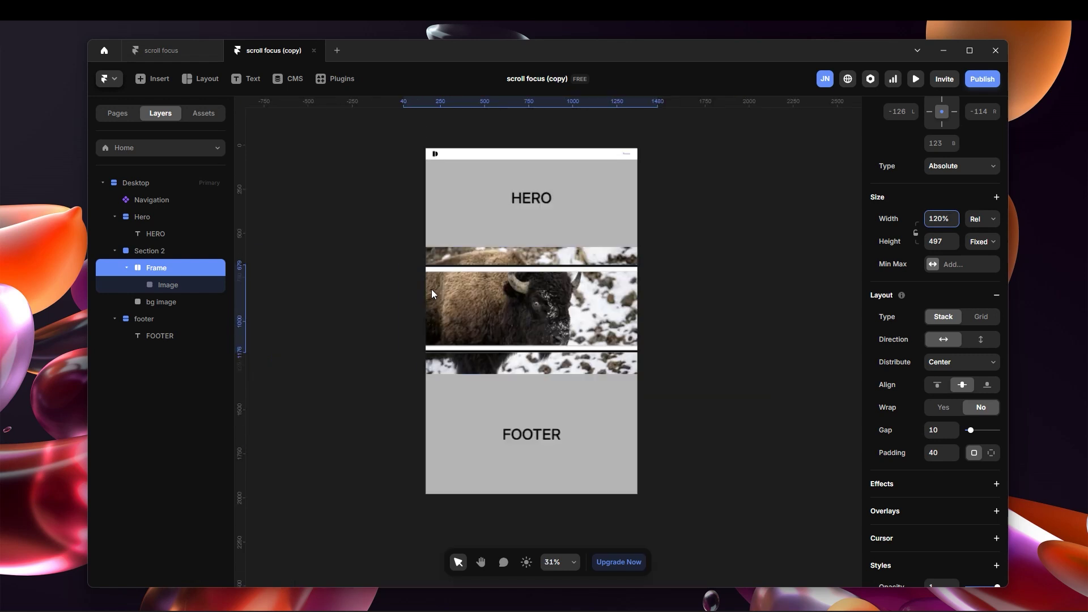
{"action": "scroll", "coordinate": [450, 293], "scroll_direction": "up", "scroll_amount": 5}
{"action": "scroll", "coordinate": [563, 283], "scroll_direction": "down", "scroll_amount": 5}
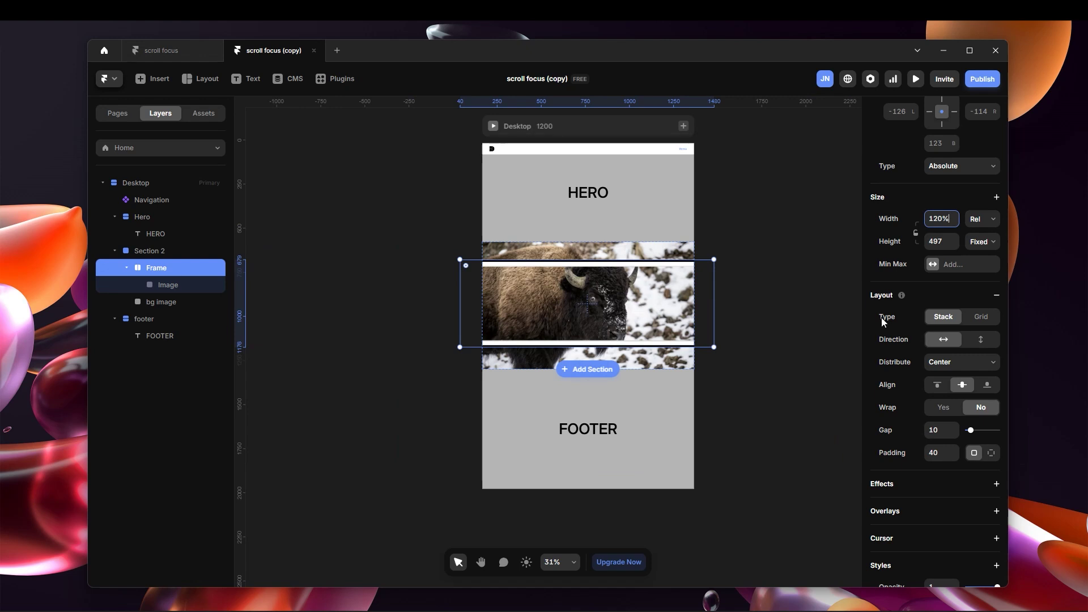
{"action": "left_click_drag", "start_coordinate": [955, 245], "coordinate": [955, 227]}
{"action": "left_click", "coordinate": [941, 240]}
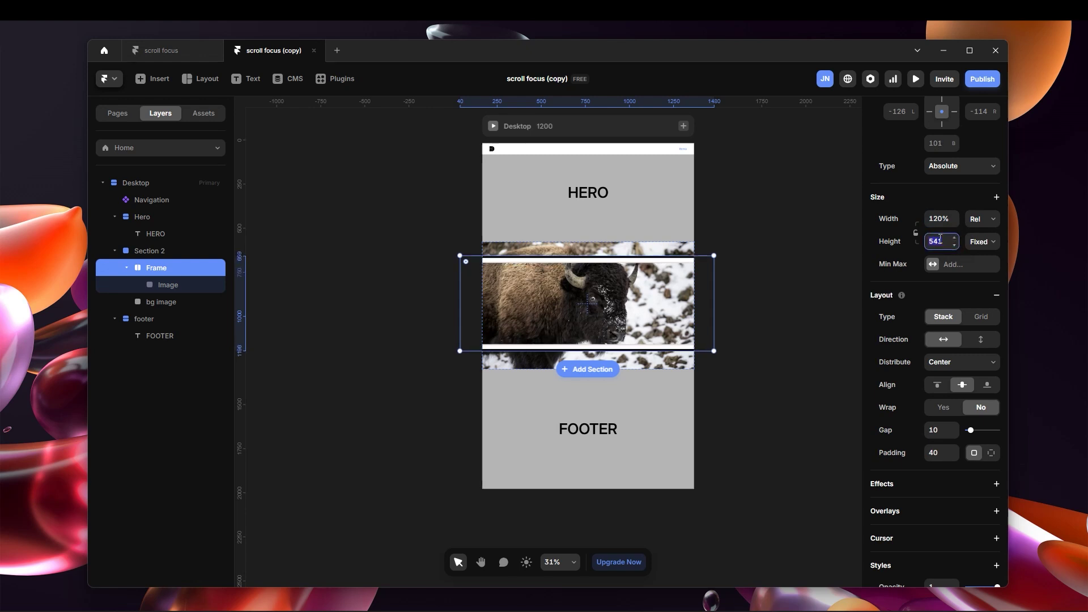
{"action": "type", "text": "720"}
{"action": "key", "text": "Return"}
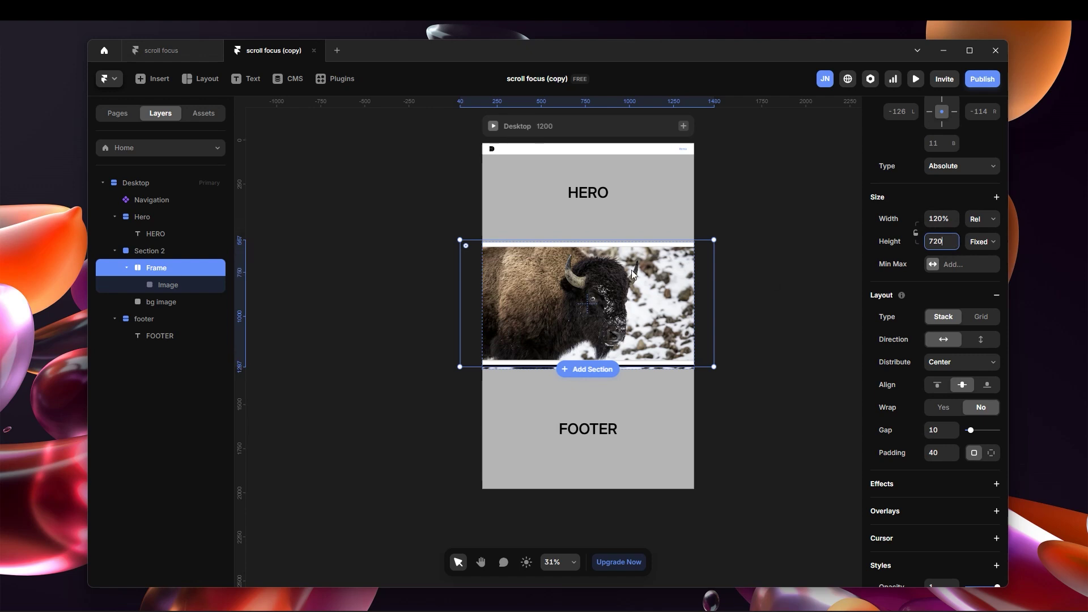
{"action": "scroll", "coordinate": [617, 313], "scroll_direction": "up", "scroll_amount": 5}
{"action": "scroll", "coordinate": [467, 312], "scroll_direction": "down", "scroll_amount": 5}
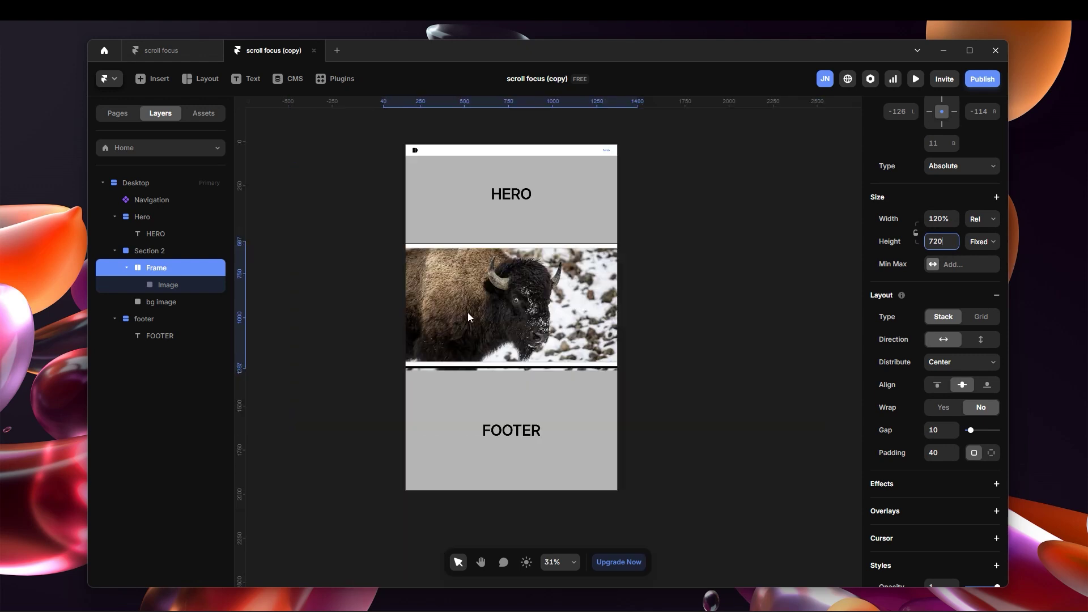
Add a stack layout to Section 2
{"action": "left_click", "coordinate": [152, 252]}
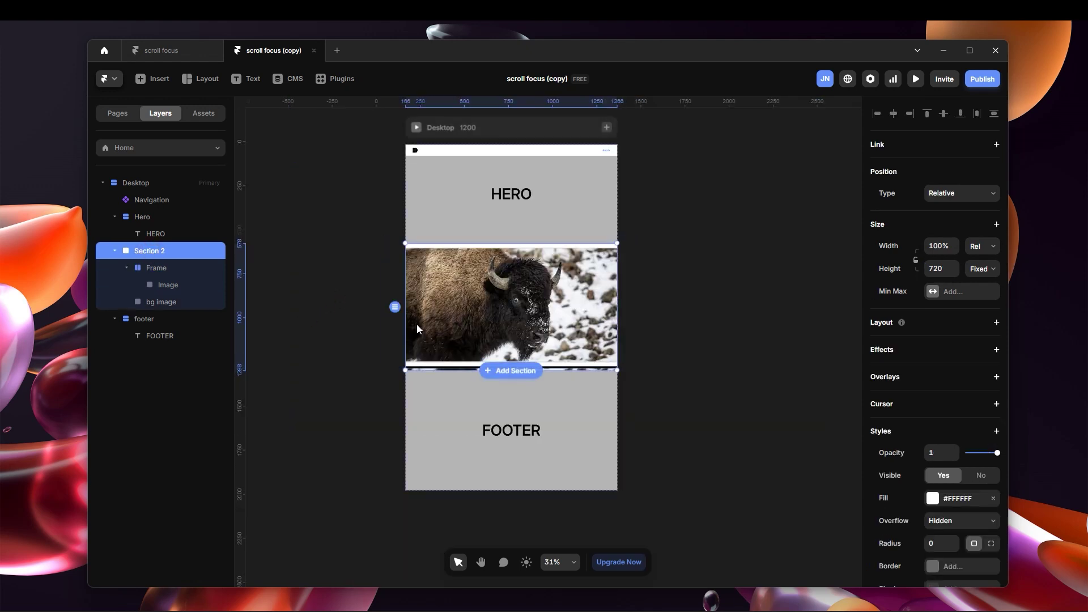
{"action": "scroll", "coordinate": [454, 273], "scroll_direction": "up", "scroll_amount": 2}
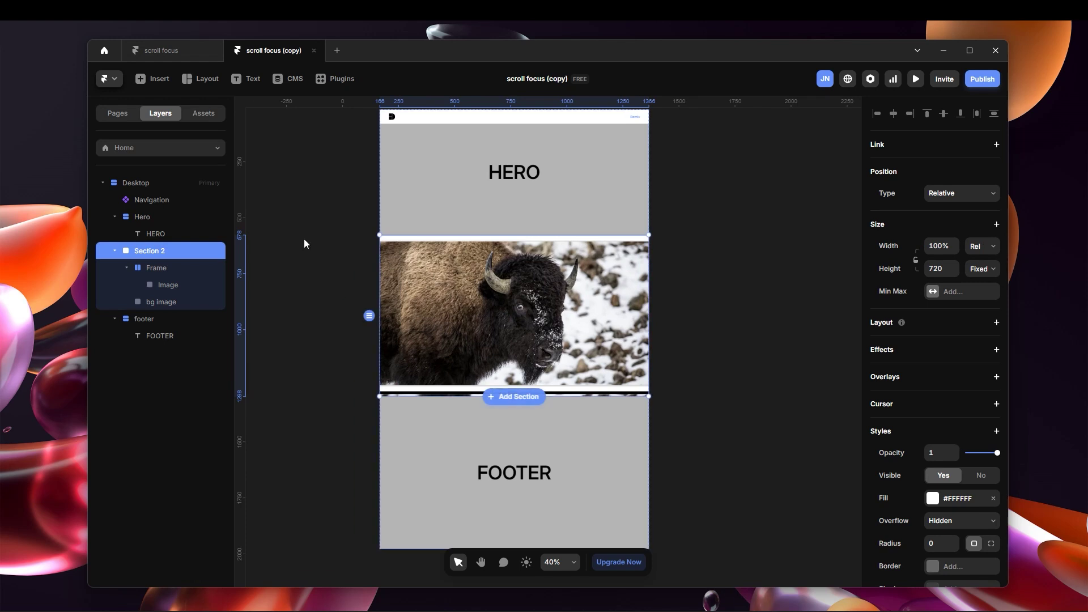
{"action": "left_click", "coordinate": [996, 322]}
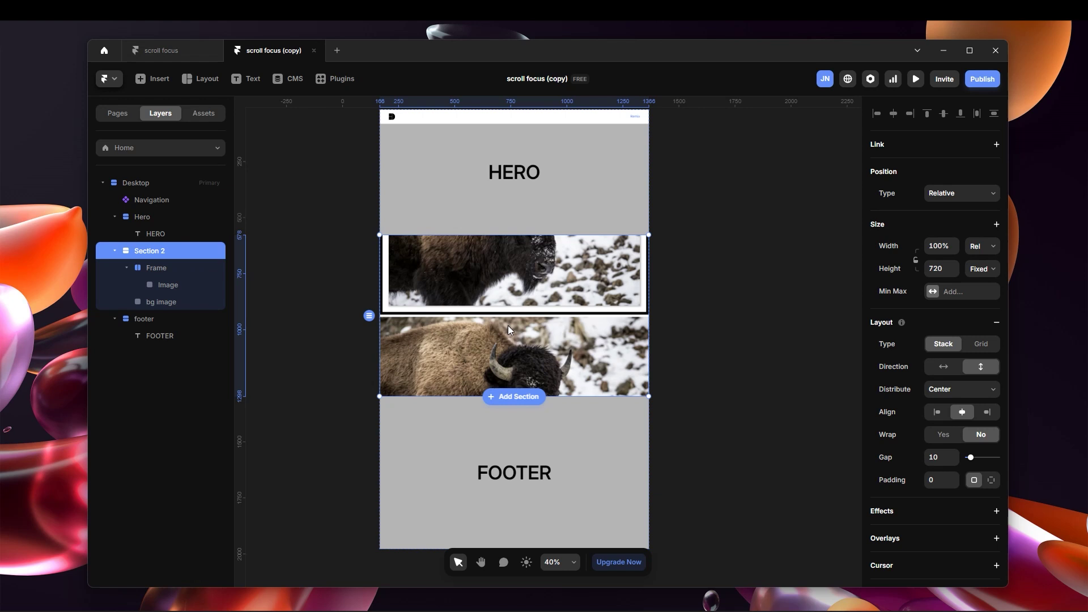
{"action": "scroll", "coordinate": [447, 315], "scroll_direction": "up", "scroll_amount": 2}
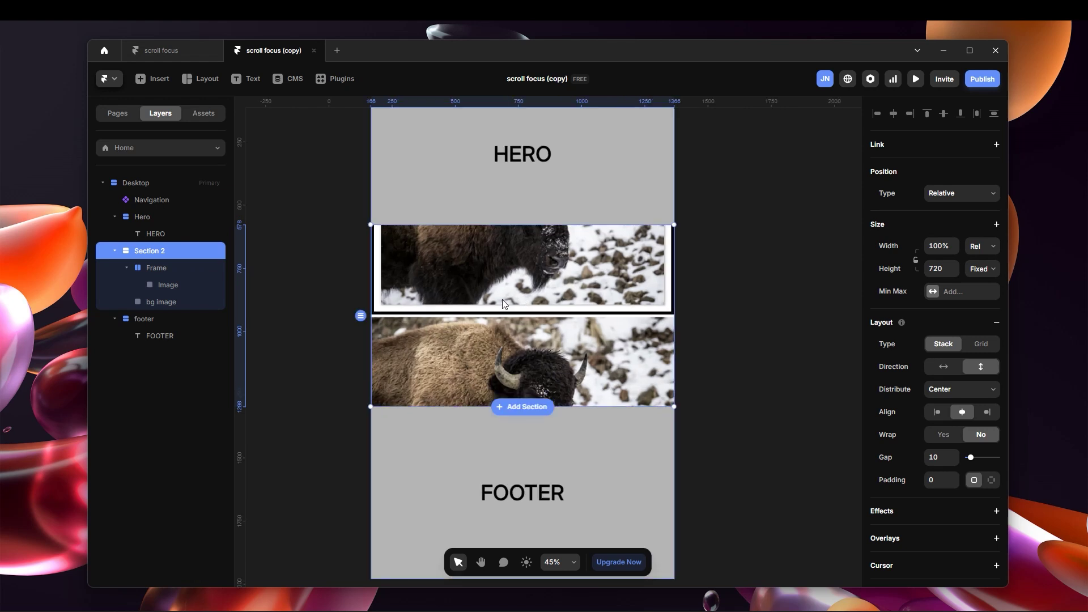
Make the bg image absolutely positioned with a bottom offset of 0 and pin it to all four sides of Section 2
{"action": "left_click", "coordinate": [177, 304]}
{"action": "scroll", "coordinate": [885, 289], "scroll_direction": "up", "scroll_amount": 3}
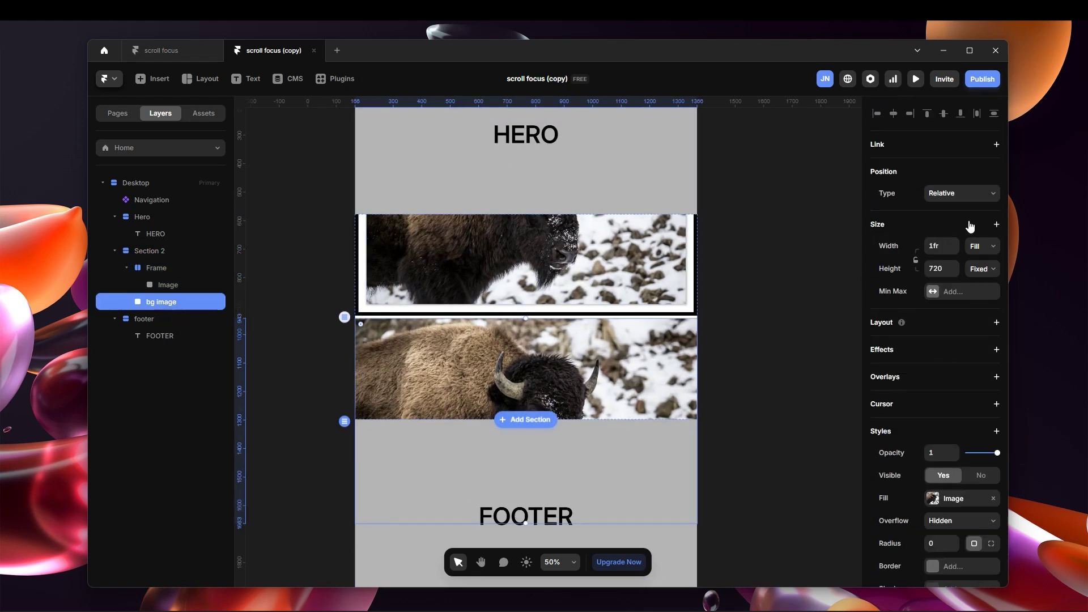
{"action": "left_click", "coordinate": [972, 193]}
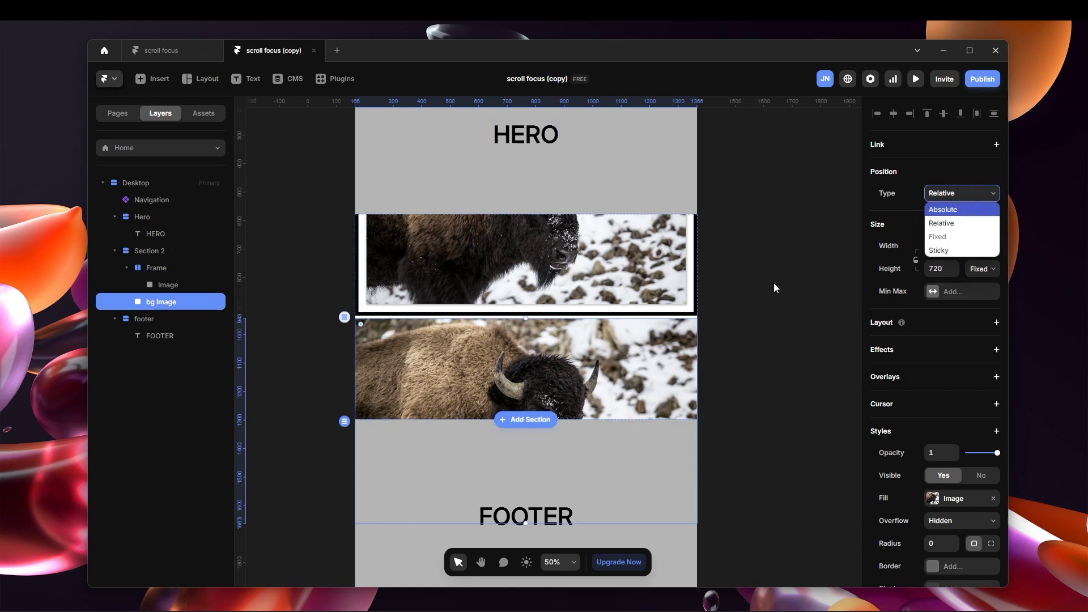
{"action": "left_click", "coordinate": [964, 210]}
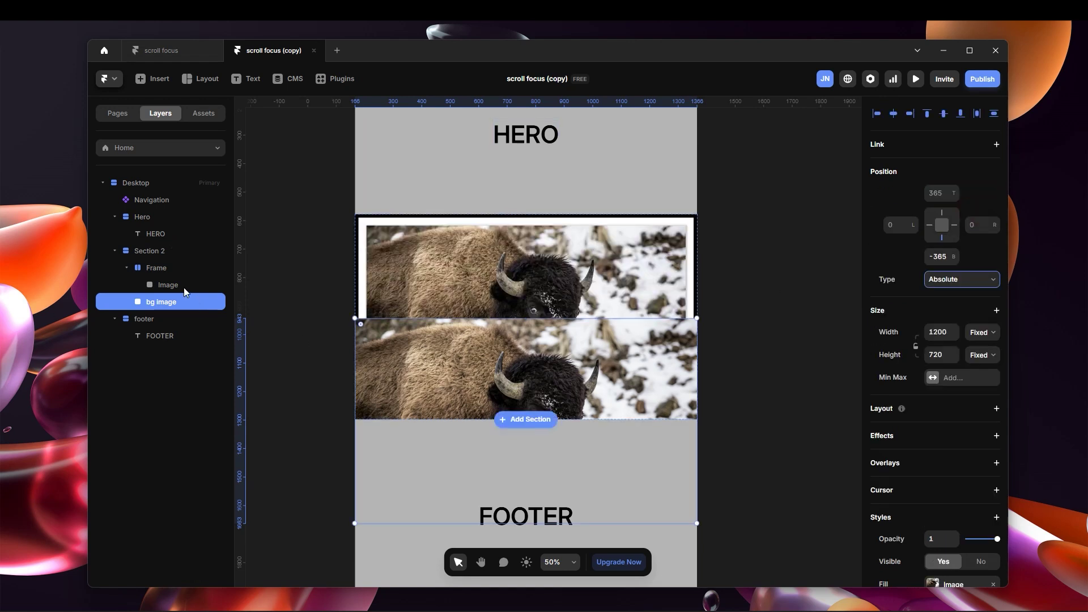
{"action": "left_click", "coordinate": [944, 257]}
{"action": "type", "text": "0"}
{"action": "left_click", "coordinate": [971, 225]}
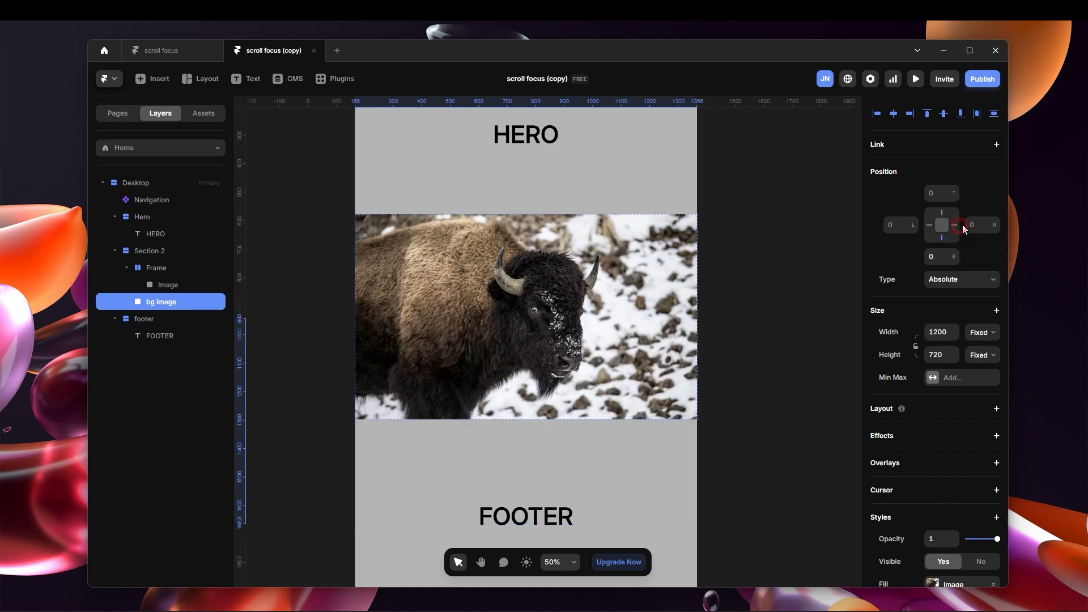
{"action": "left_click", "coordinate": [942, 214]}
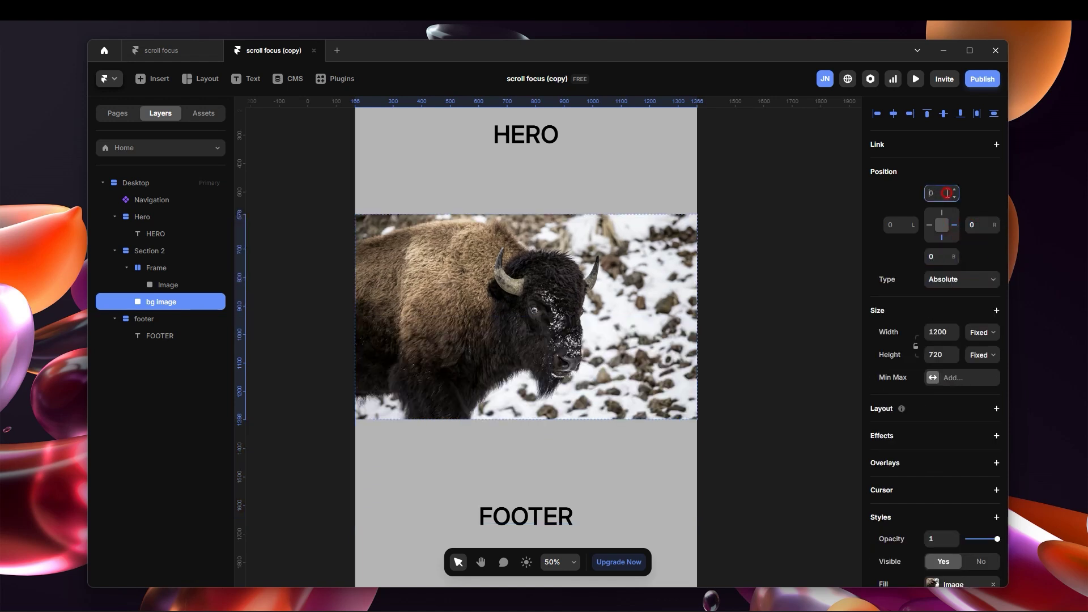
{"action": "left_click", "coordinate": [930, 227]}
Add a Z Index style to the Frame layer and raise it to 2 so it sits above the bg image
{"action": "left_click", "coordinate": [170, 267]}
{"action": "scroll", "coordinate": [959, 431], "scroll_direction": "down", "scroll_amount": 6}
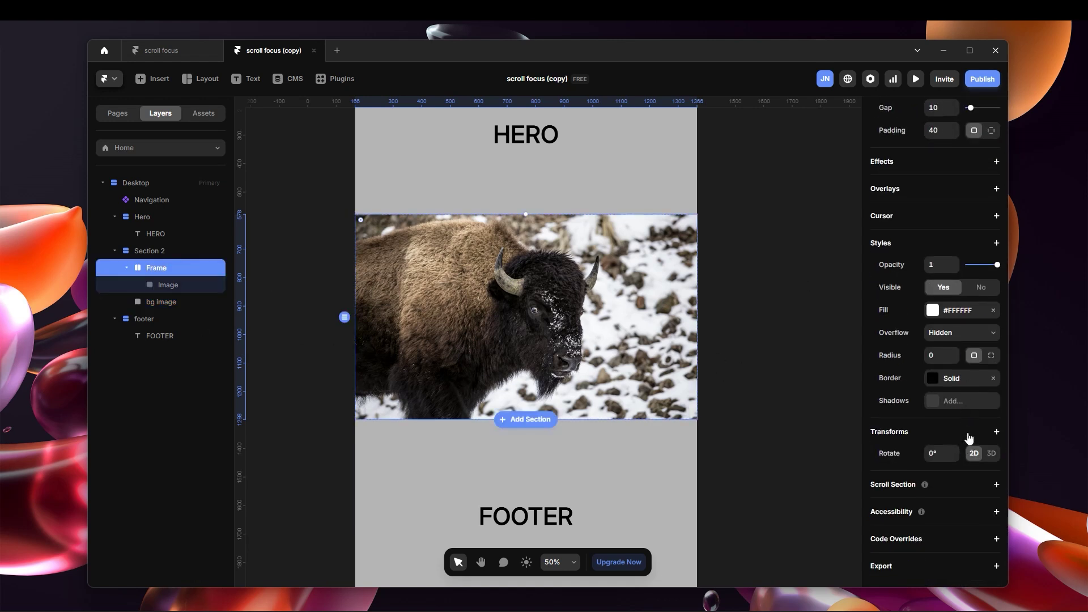
{"action": "left_click", "coordinate": [997, 242]}
{"action": "left_click", "coordinate": [975, 465]}
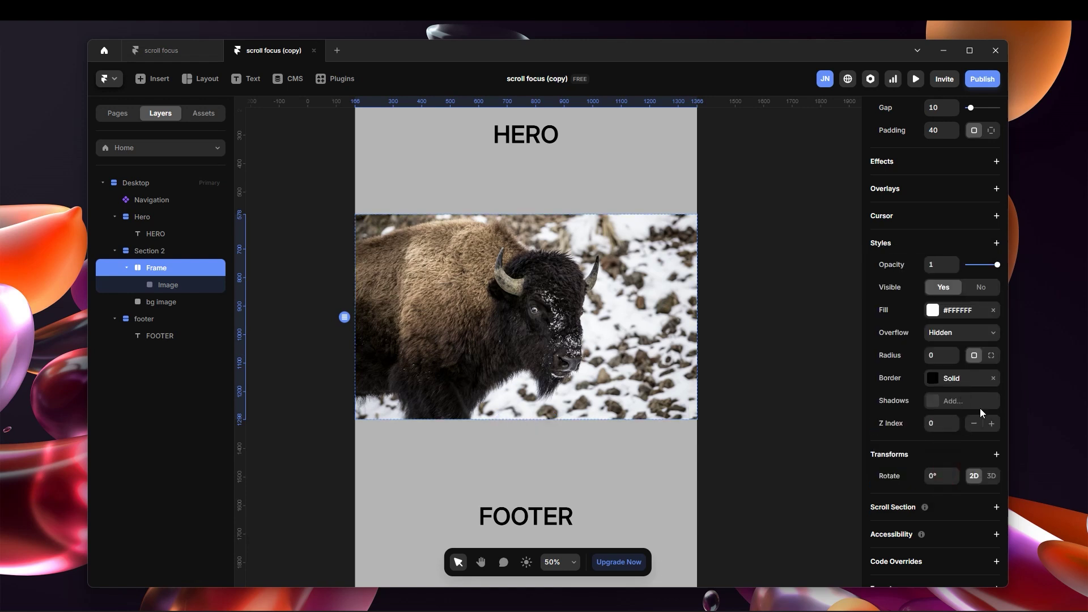
{"action": "left_click", "coordinate": [992, 424]}
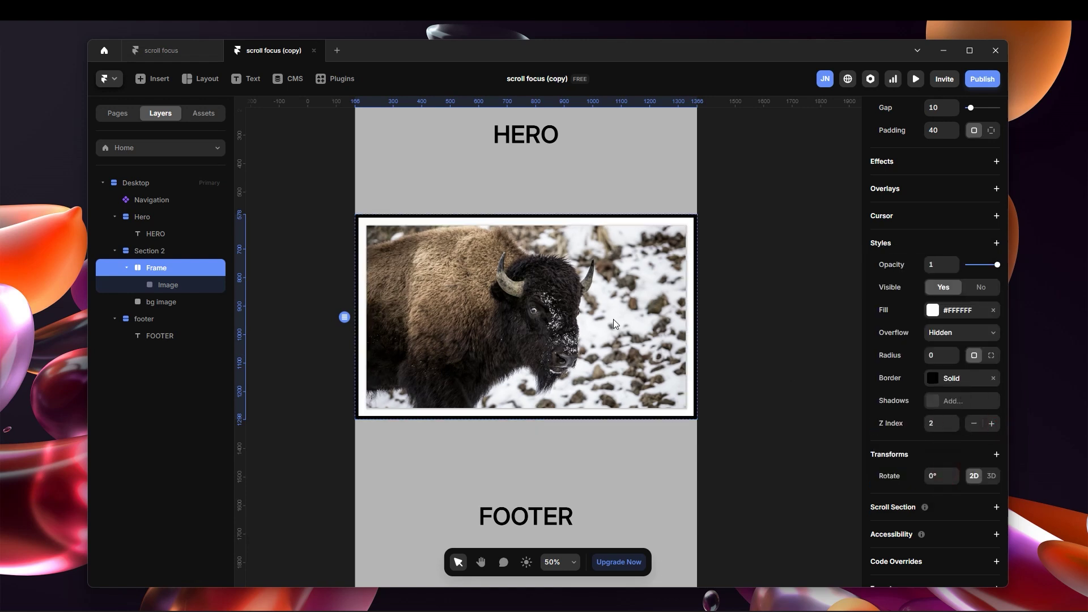
Switch the Frame layer's width to relative sizing and set it to 120%
{"action": "scroll", "coordinate": [916, 295], "scroll_direction": "up", "scroll_amount": 6}
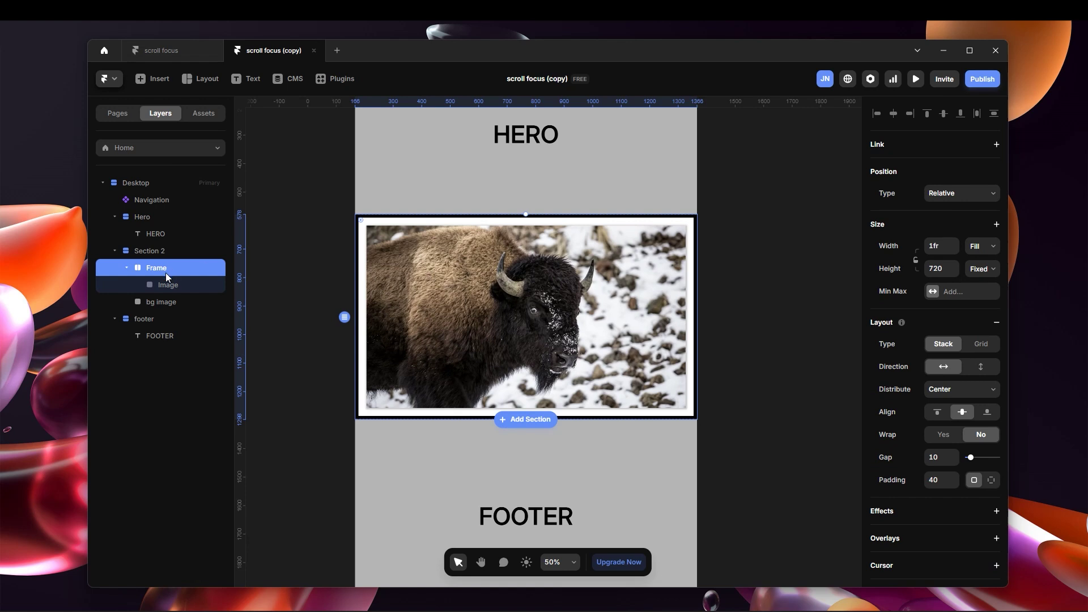
{"action": "left_click", "coordinate": [984, 246]}
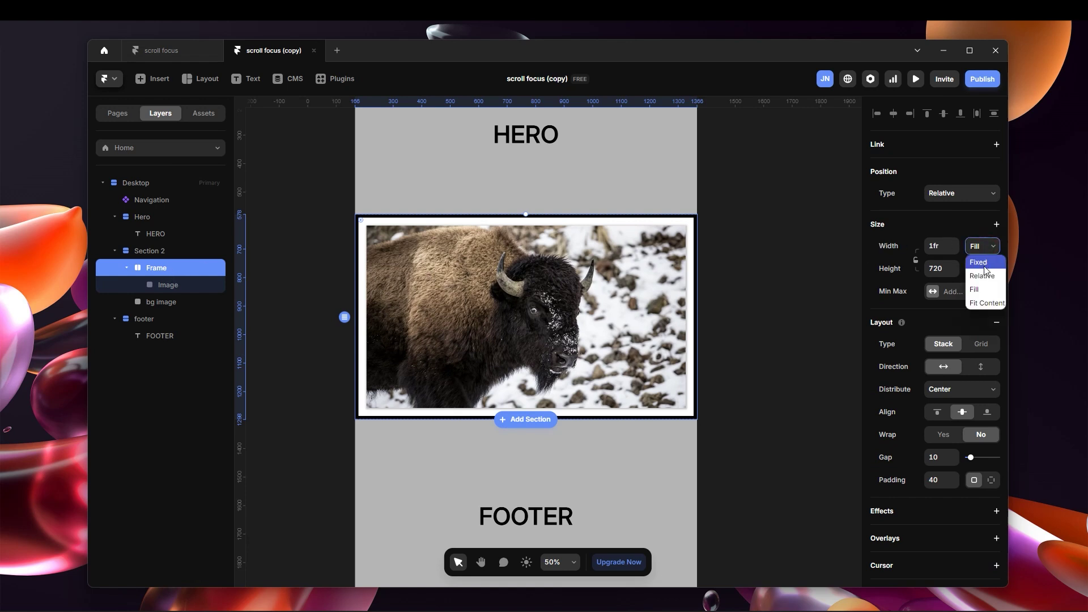
{"action": "left_click", "coordinate": [981, 277]}
{"action": "left_click", "coordinate": [941, 246]}
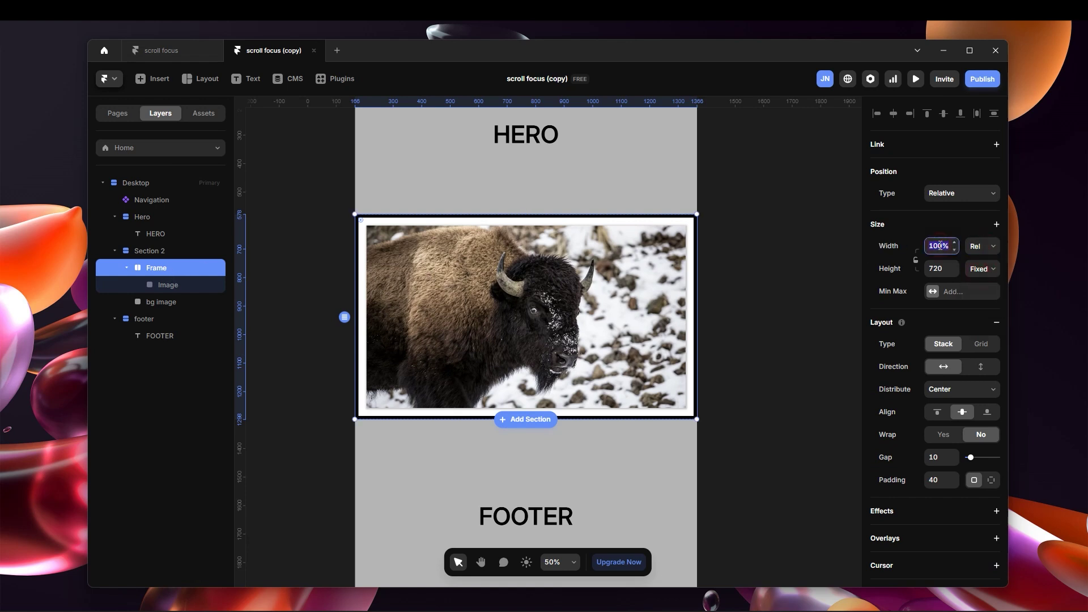
{"action": "type", "text": "120"}
{"action": "key", "text": "Return"}
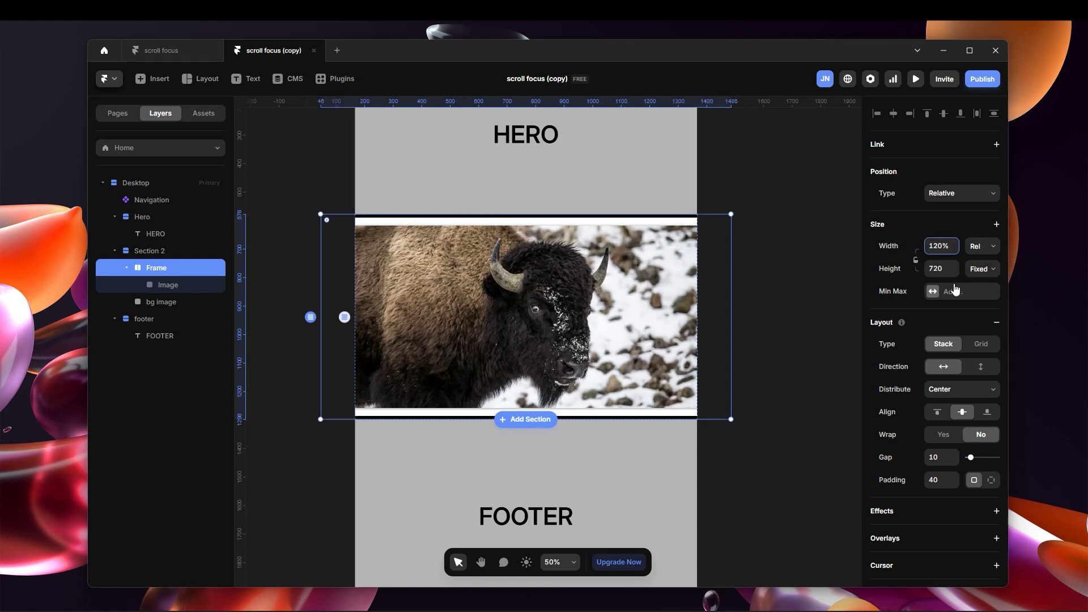
{"action": "left_click", "coordinate": [805, 284]}
Set the Frame layer's fixed height to 900
{"action": "left_click", "coordinate": [506, 231]}
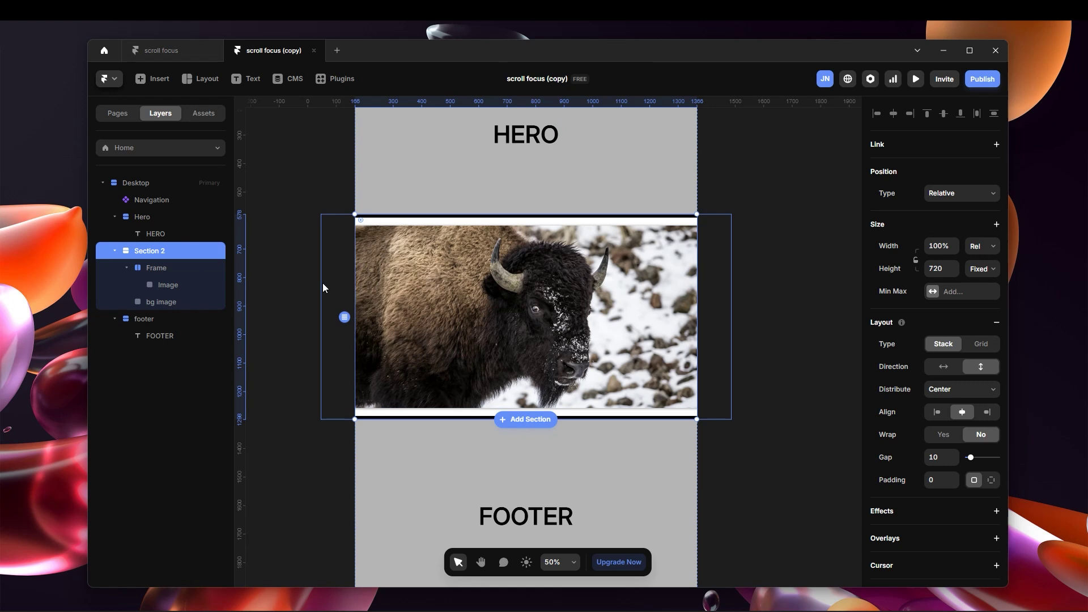
{"action": "left_click", "coordinate": [187, 268]}
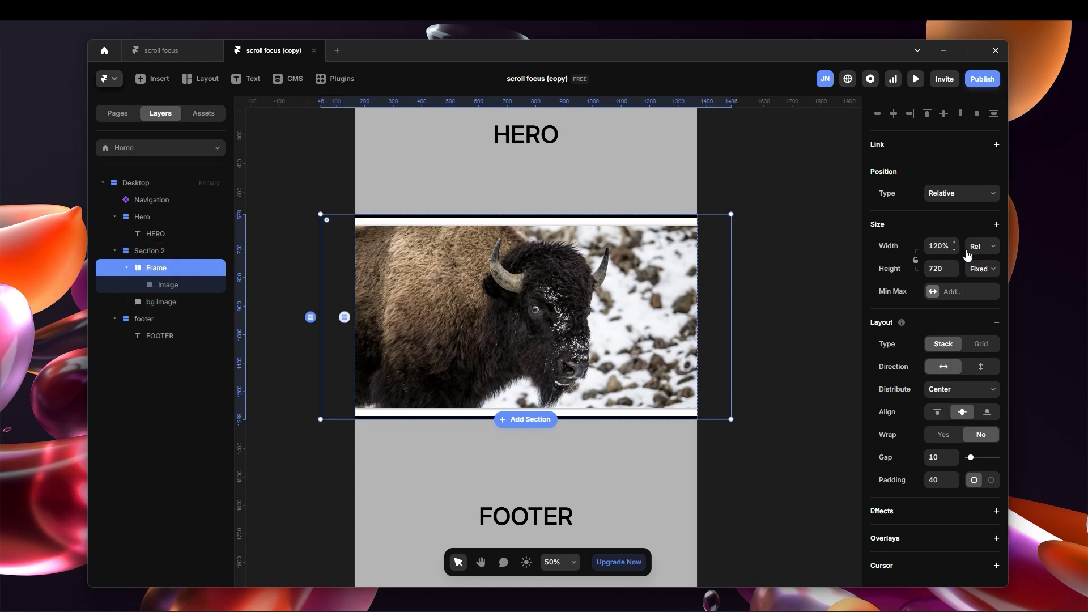
{"action": "left_click_drag", "start_coordinate": [952, 267], "coordinate": [949, 191]}
{"action": "left_click", "coordinate": [944, 270]}
{"action": "type", "text": "900"}
{"action": "left_click", "coordinate": [824, 256]}
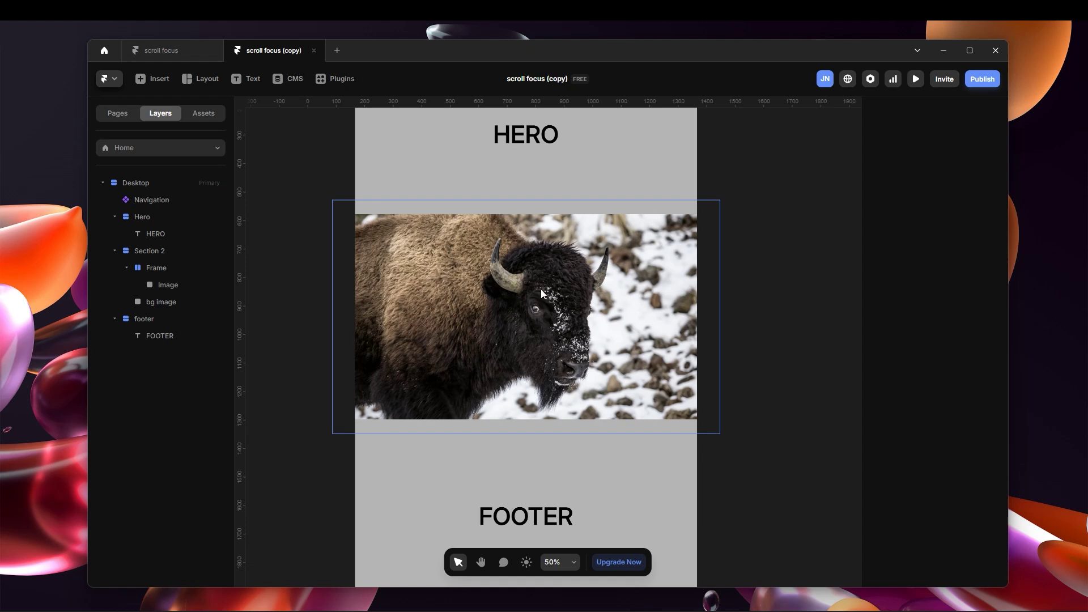
Compare the bounds of the enlarged Frame layer with those of the bg image on the canvas
{"action": "left_click", "coordinate": [173, 267]}
{"action": "left_click", "coordinate": [173, 301]}
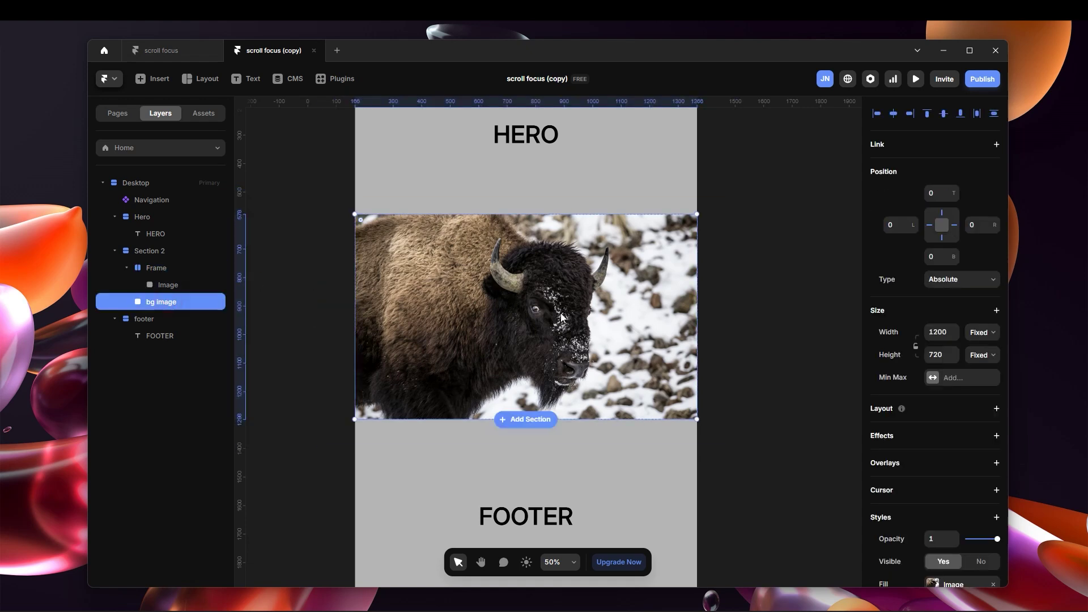
{"action": "scroll", "coordinate": [603, 318], "scroll_direction": "up", "scroll_amount": 1}
{"action": "scroll", "coordinate": [511, 329], "scroll_direction": "down", "scroll_amount": 3}
{"action": "scroll", "coordinate": [485, 334], "scroll_direction": "up", "scroll_amount": 1}
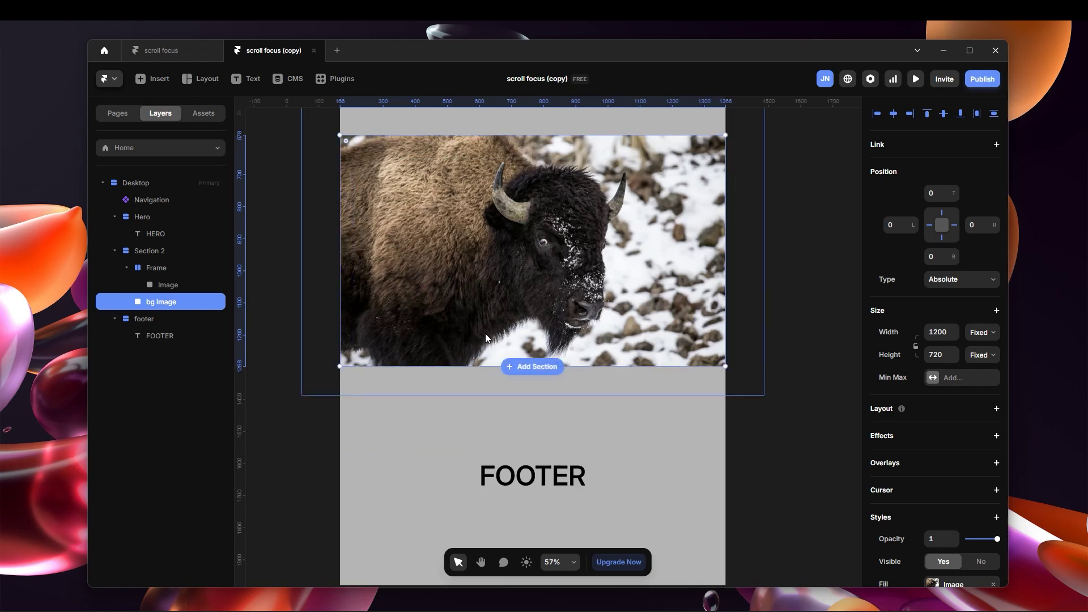
{"action": "scroll", "coordinate": [489, 333], "scroll_direction": "up", "scroll_amount": 3}
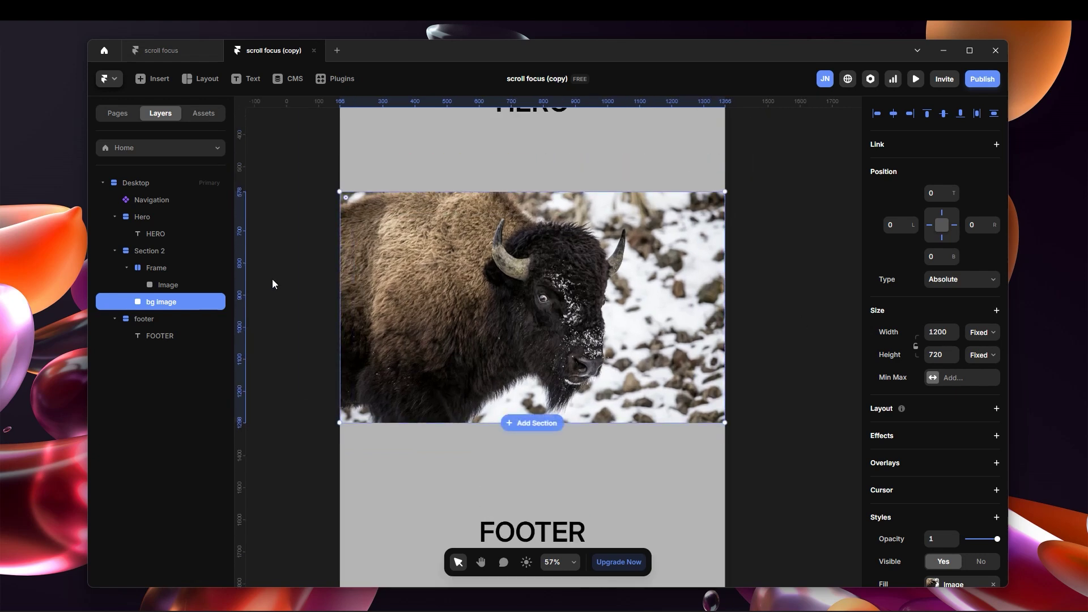
Add a Scroll Transform effect to the Frame layer and set its trigger to Section in View
{"action": "left_click", "coordinate": [203, 267]}
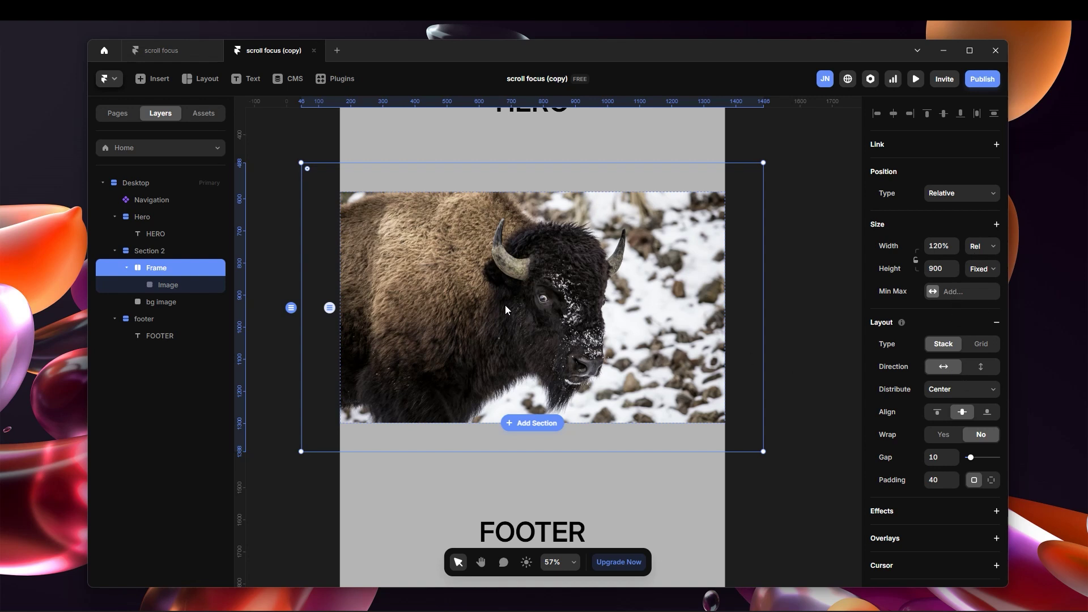
{"action": "scroll", "coordinate": [505, 305], "scroll_direction": "down", "scroll_amount": 3}
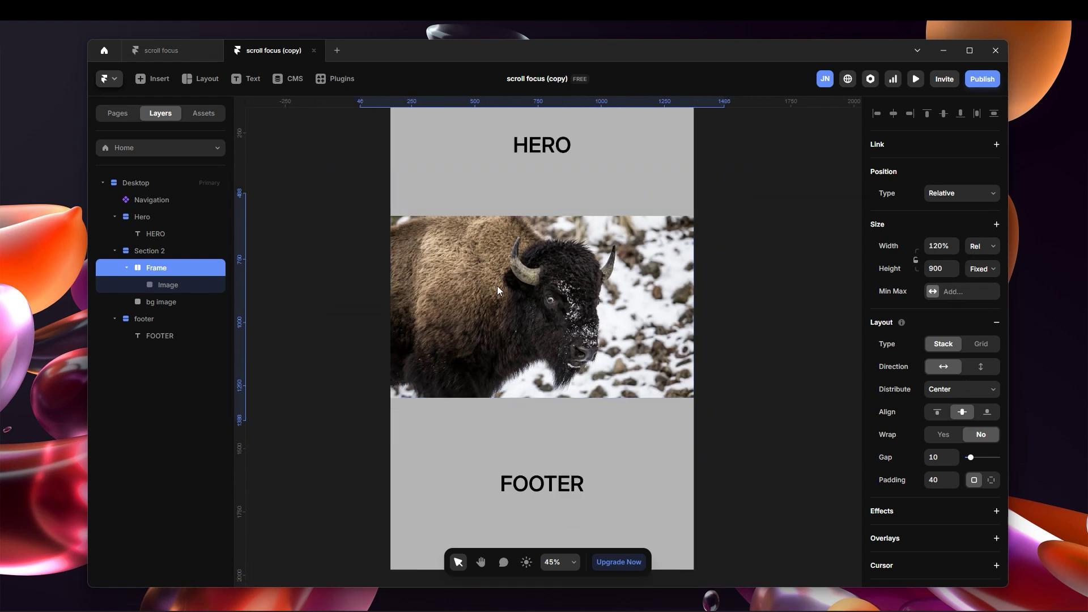
{"action": "scroll", "coordinate": [499, 284], "scroll_direction": "up", "scroll_amount": 3}
{"action": "scroll", "coordinate": [995, 274], "scroll_direction": "down", "scroll_amount": 5}
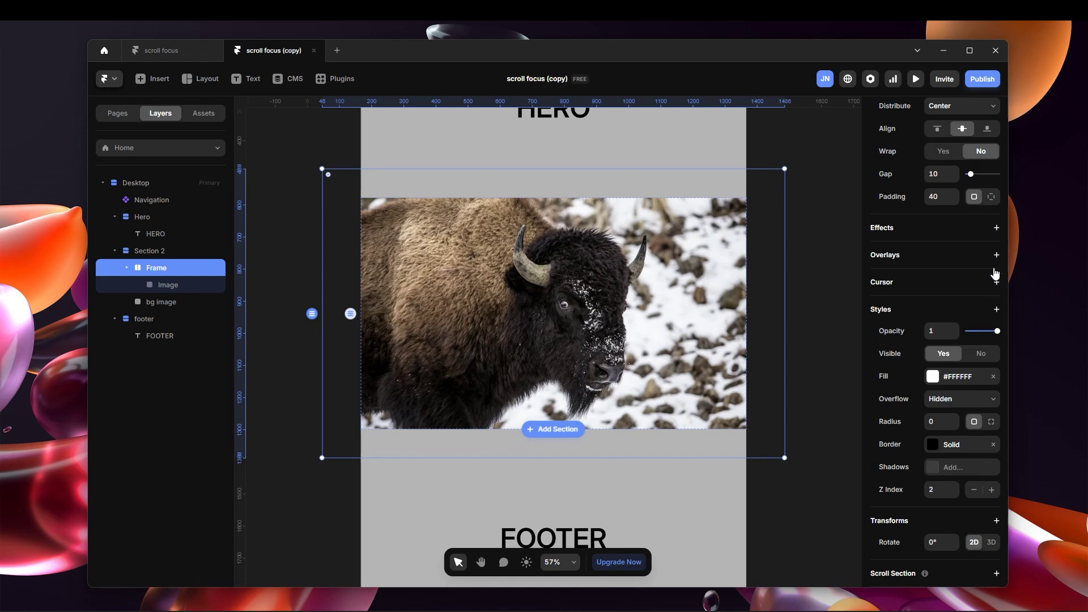
{"action": "left_click", "coordinate": [997, 227]}
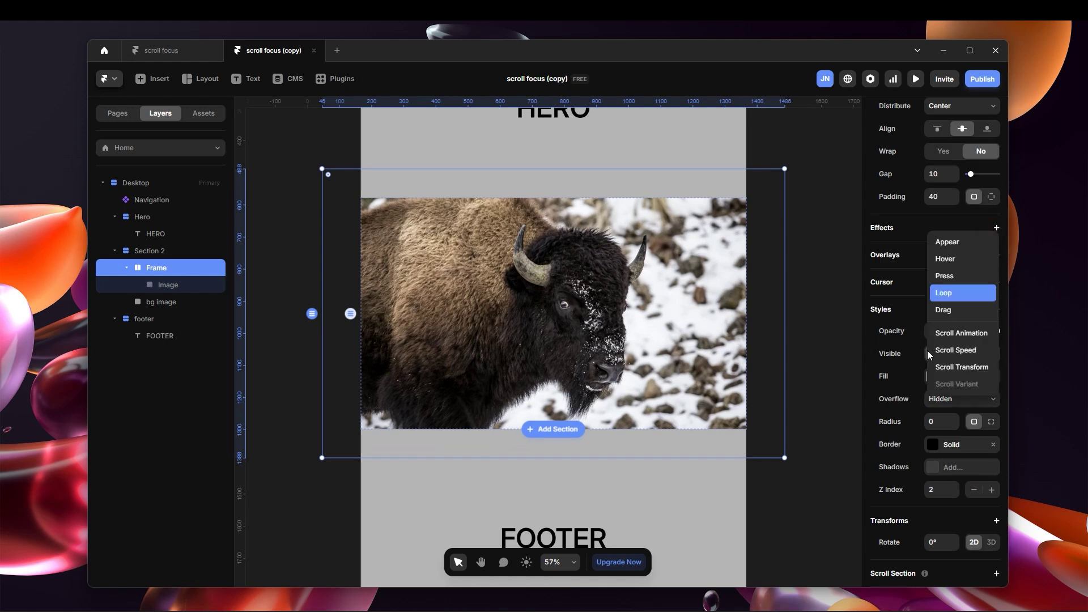
{"action": "left_click", "coordinate": [966, 367]}
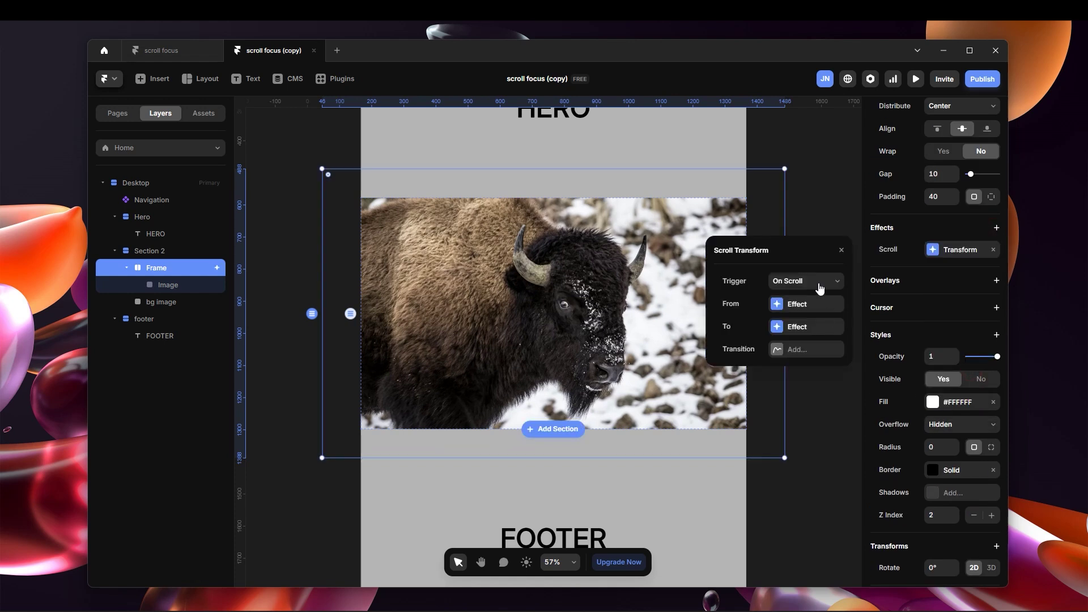
{"action": "left_click", "coordinate": [819, 283]}
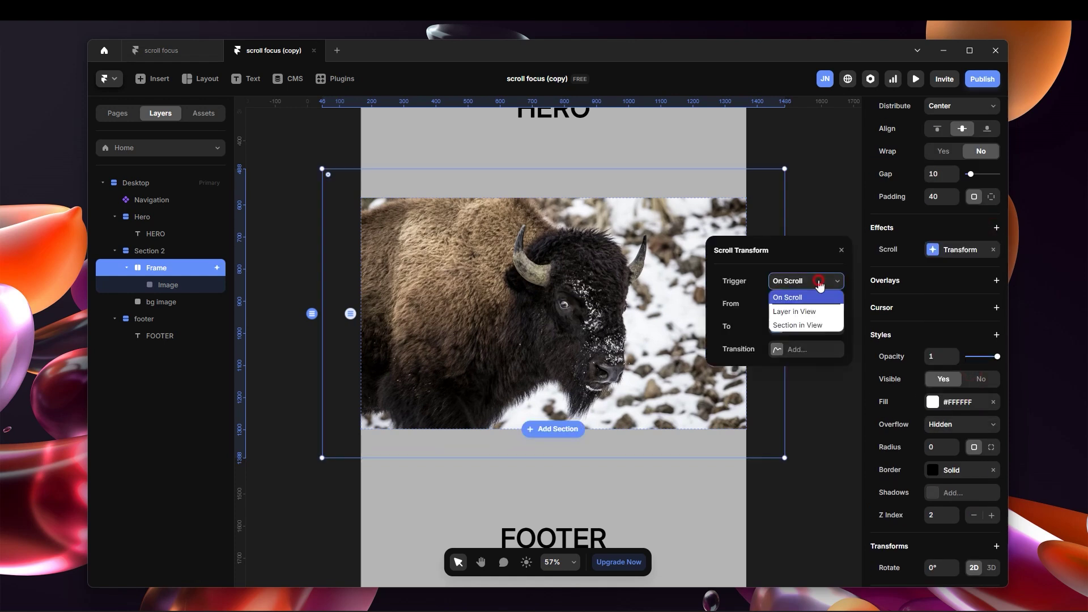
{"action": "left_click", "coordinate": [820, 325]}
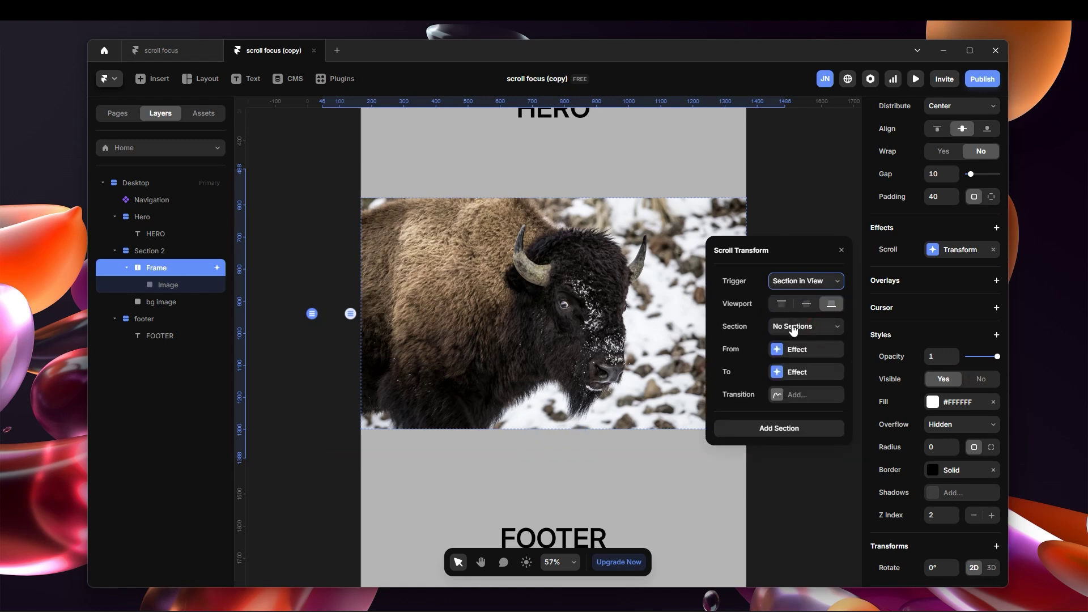
{"action": "left_click", "coordinate": [815, 327]}
{"action": "left_click", "coordinate": [814, 342]}
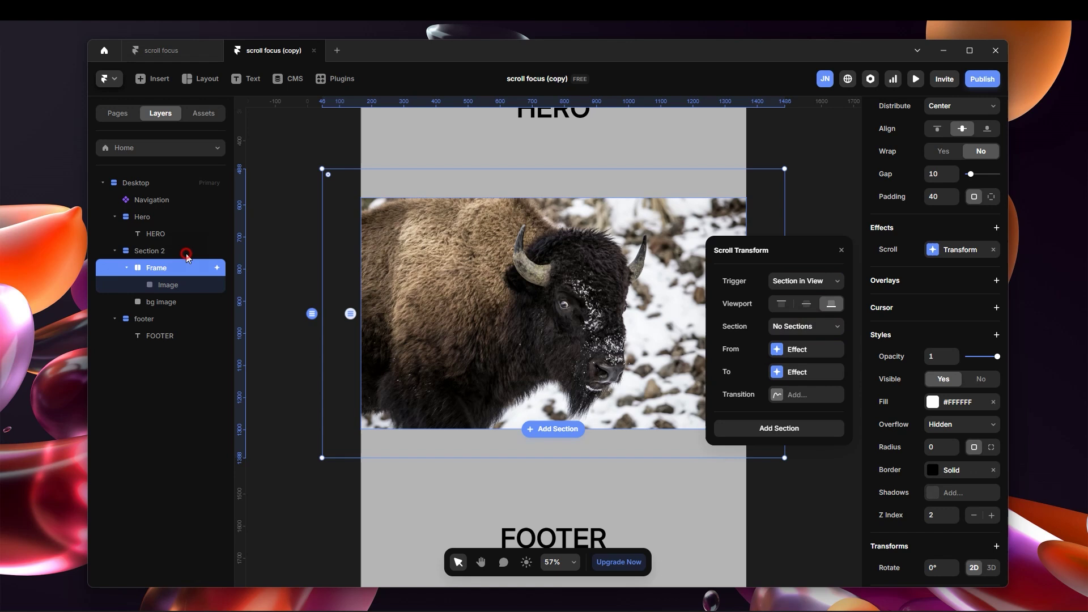
Make Section 2 a scroll section named 1
{"action": "left_click", "coordinate": [181, 252]}
{"action": "scroll", "coordinate": [962, 397], "scroll_direction": "down", "scroll_amount": 5}
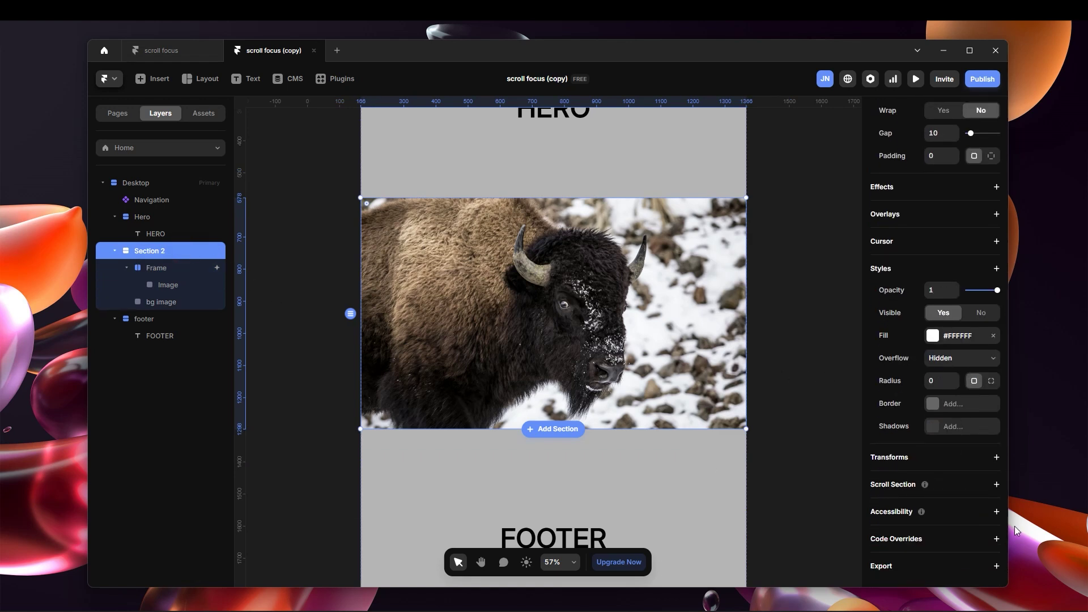
{"action": "left_click", "coordinate": [996, 485]}
{"action": "left_click", "coordinate": [949, 506]}
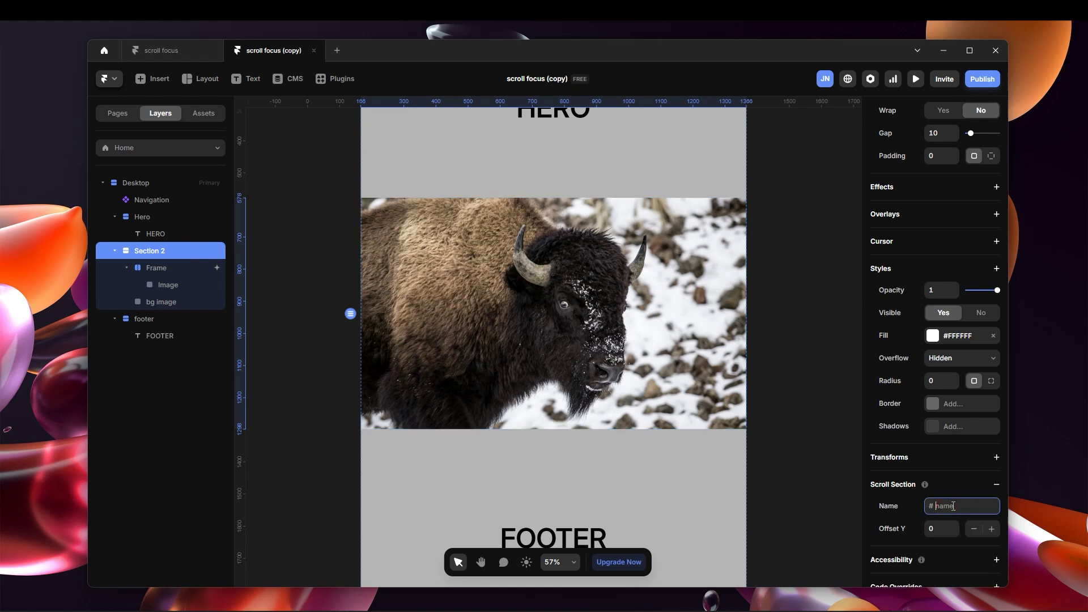
{"action": "type", "text": "1"}
{"action": "left_click", "coordinate": [826, 359]}
Choose section #1 as the trigger section for the Frame layer's Scroll Transform effect
{"action": "left_click", "coordinate": [152, 269]}
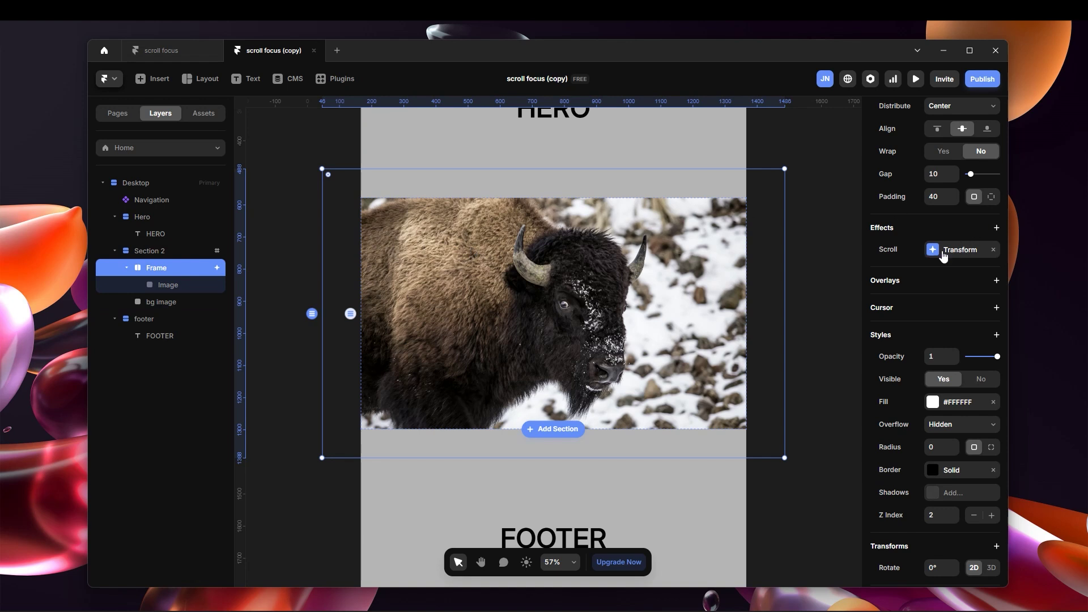
{"action": "left_click", "coordinate": [956, 251]}
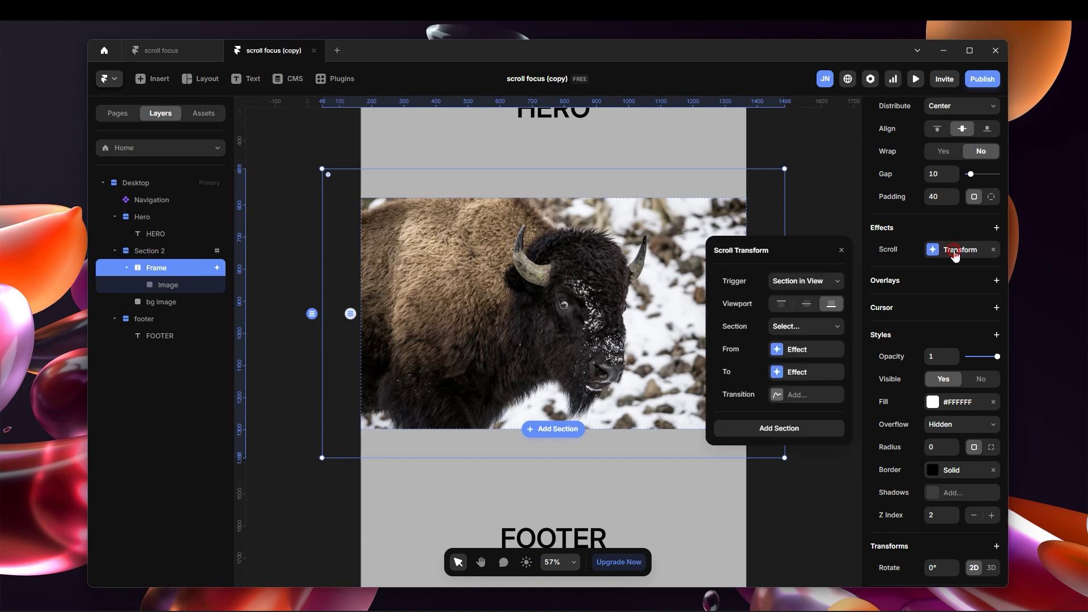
{"action": "left_click", "coordinate": [792, 329]}
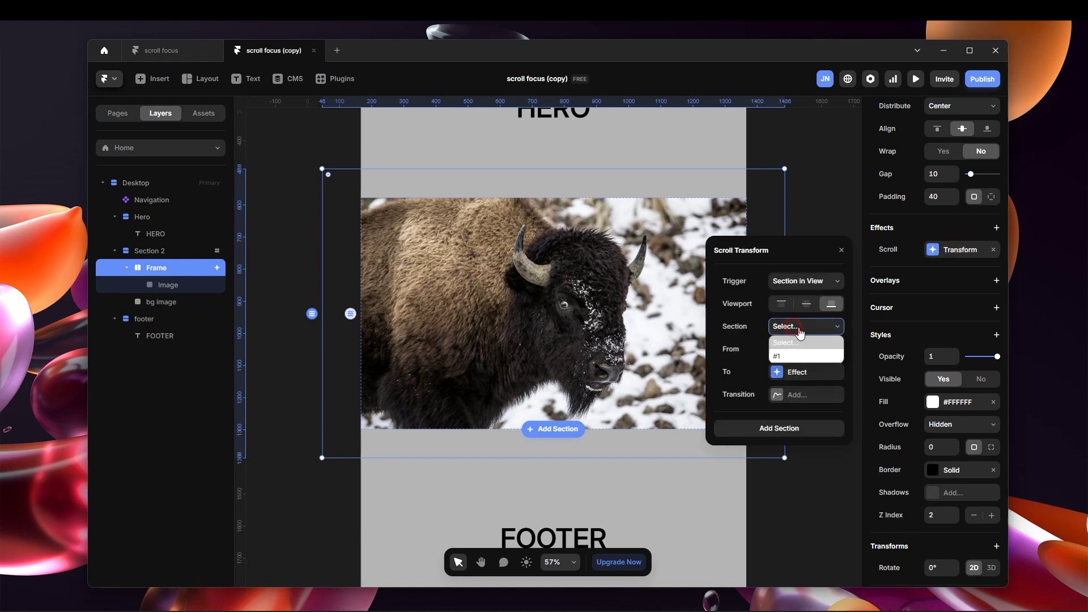
{"action": "left_click", "coordinate": [795, 357]}
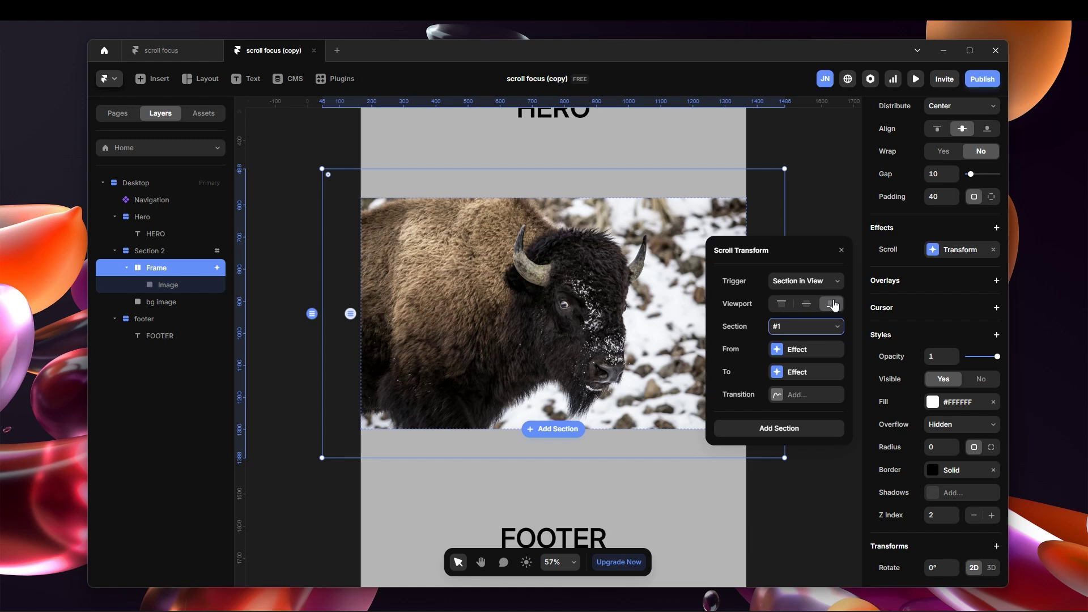
Set the Scroll Transform's From state to opacity 1 and scale 1
{"action": "left_click", "coordinate": [784, 350]}
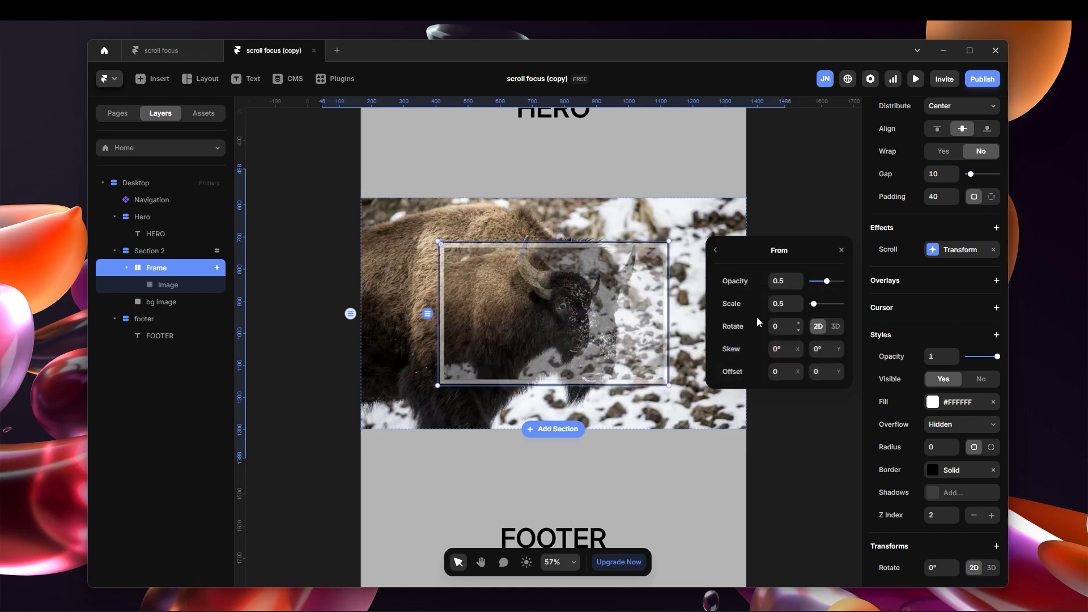
{"action": "left_click", "coordinate": [786, 280]}
{"action": "type", "text": "1"}
{"action": "key", "text": "Tab"}
{"action": "type", "text": "1"}
{"action": "key", "text": "Return"}
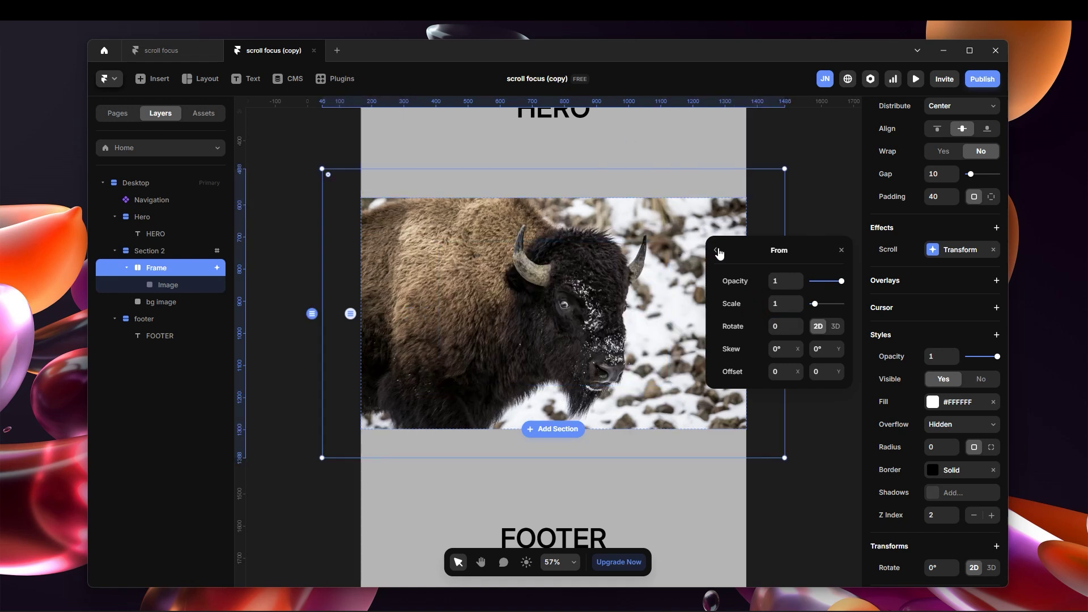
{"action": "left_click", "coordinate": [721, 252]}
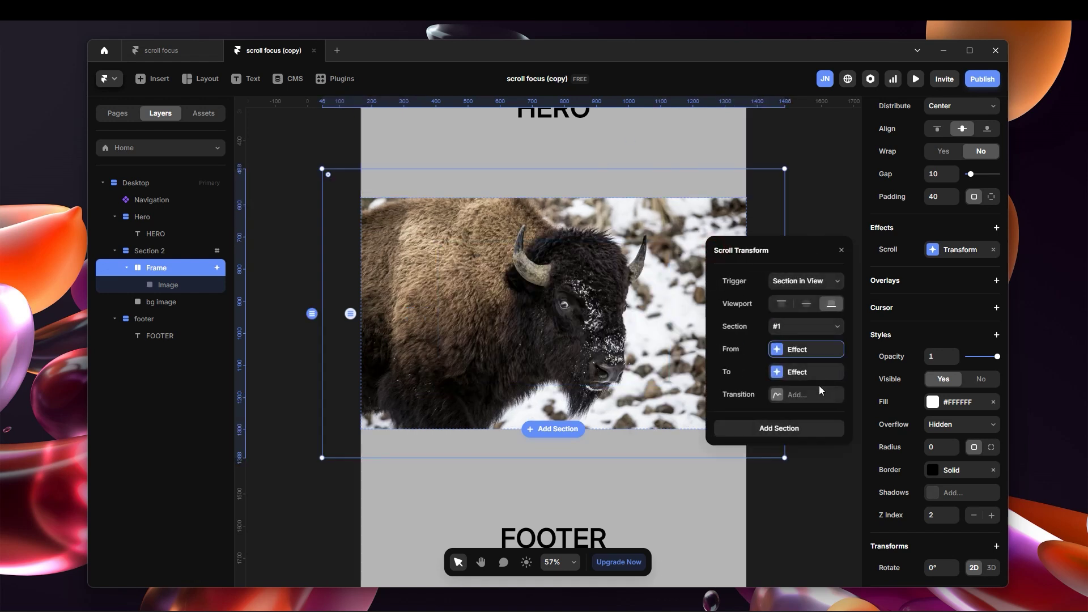
Set the Scroll Transform's To state to a scale of 0.5
{"action": "left_click", "coordinate": [796, 370]}
{"action": "left_click_drag", "start_coordinate": [796, 306], "coordinate": [797, 308]}
{"action": "left_click", "coordinate": [799, 303]}
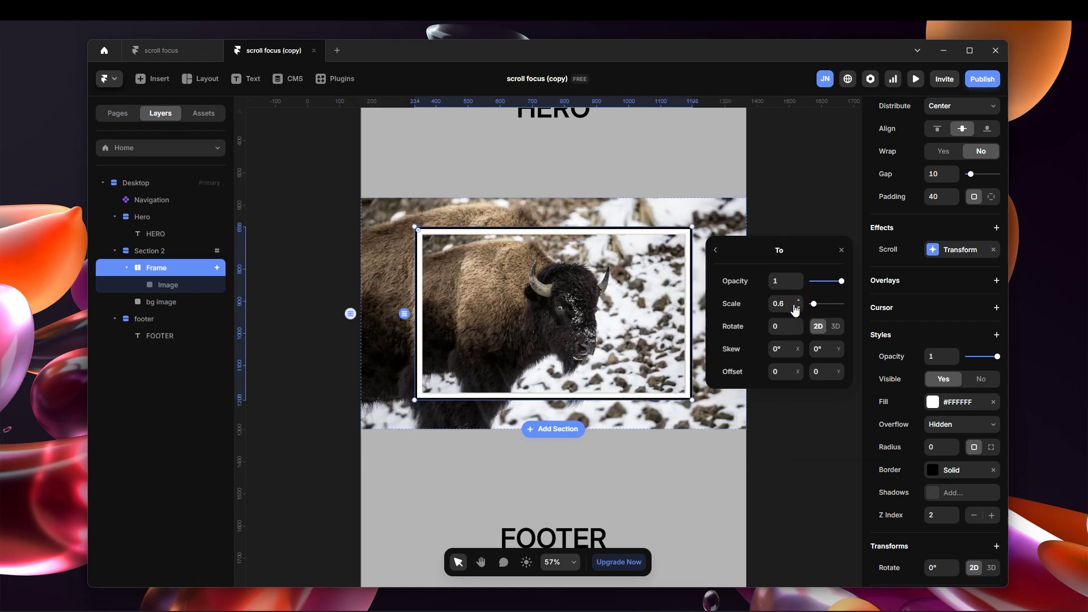
{"action": "left_click", "coordinate": [799, 308]}
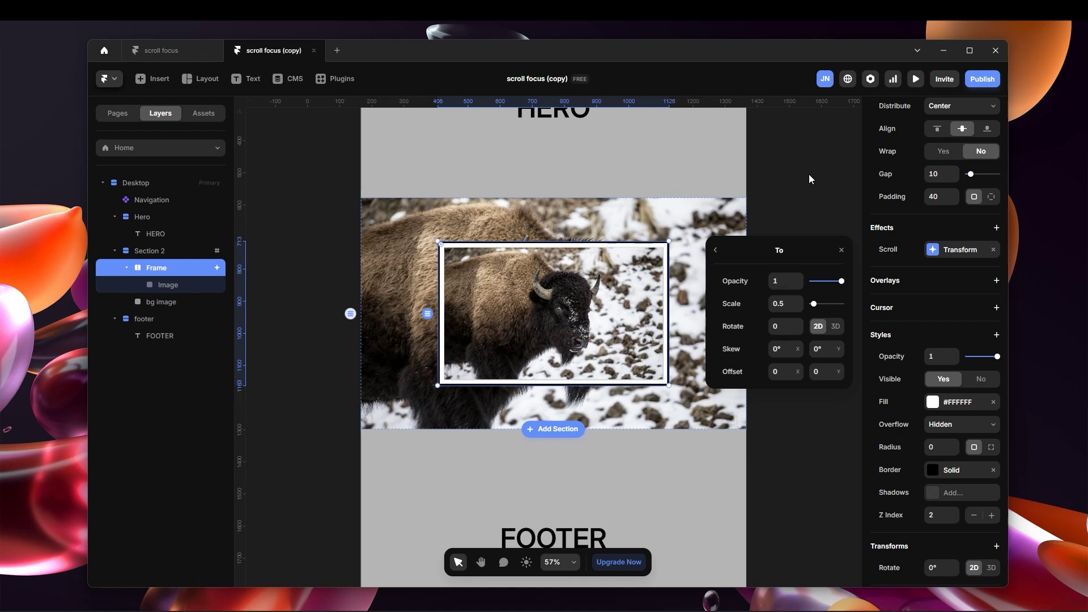
{"action": "left_click", "coordinate": [813, 151]}
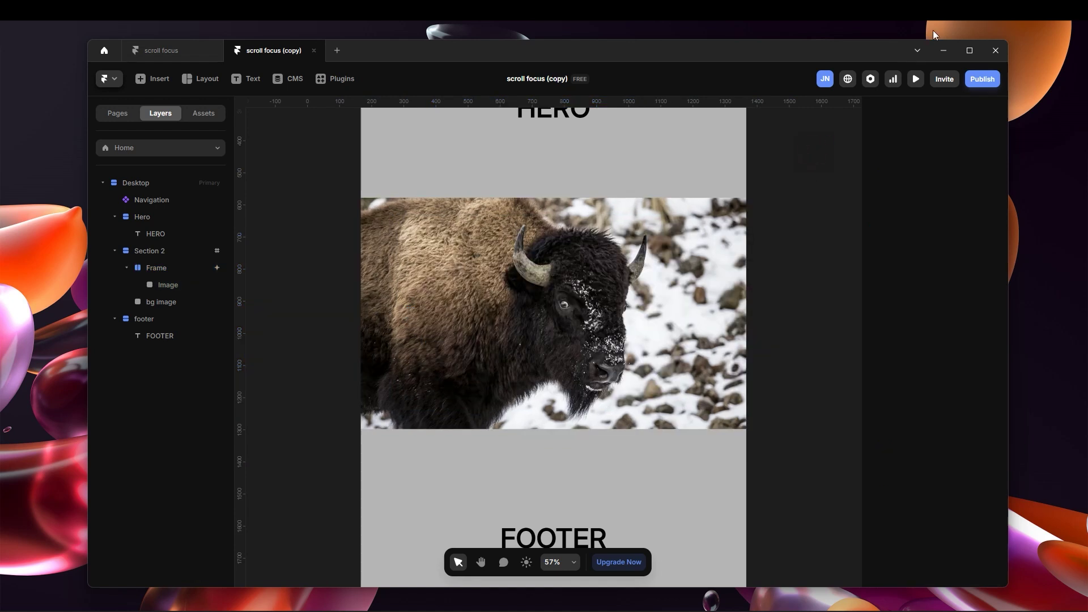
Preview the page fullscreen and check how the picture frame scales while scrolling between the hero and footer
{"action": "left_click", "coordinate": [914, 80]}
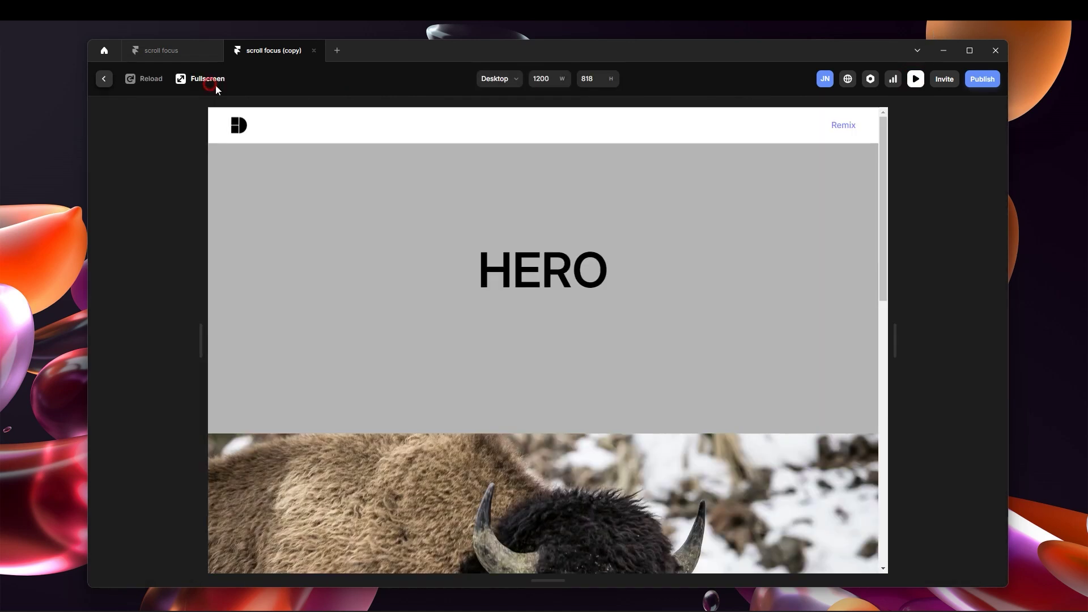
{"action": "left_click", "coordinate": [209, 83]}
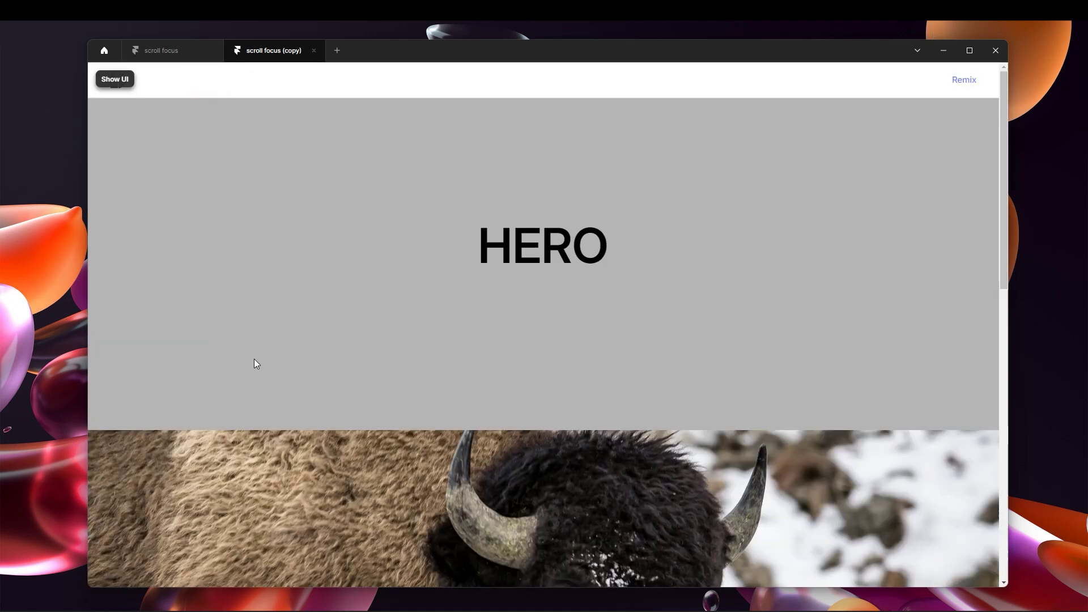
{"action": "scroll", "coordinate": [748, 345], "scroll_direction": "down", "scroll_amount": 5}
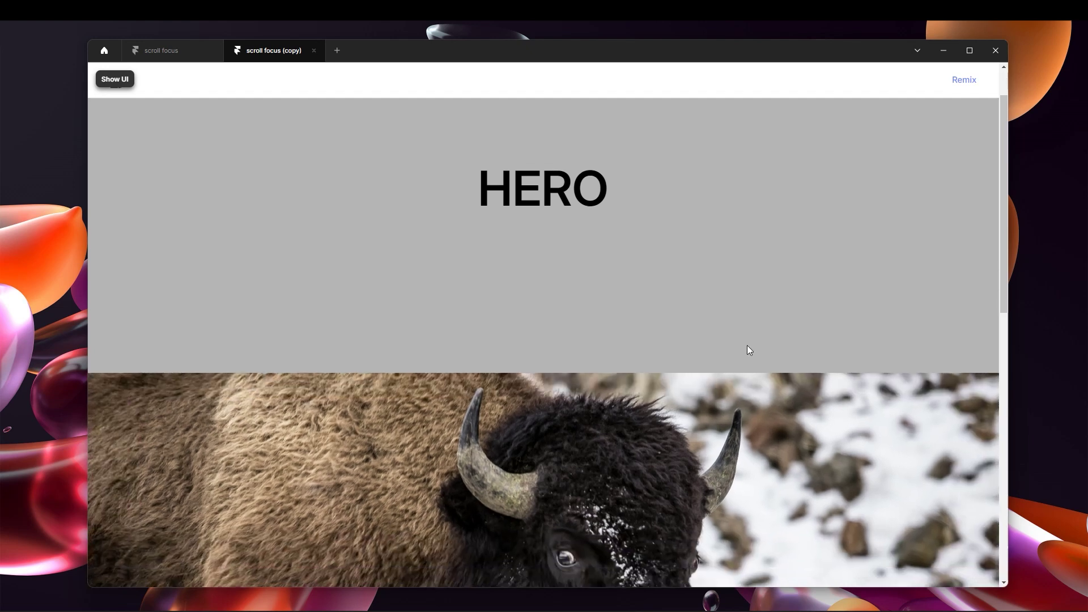
{"action": "scroll", "coordinate": [708, 337], "scroll_direction": "down", "scroll_amount": 1}
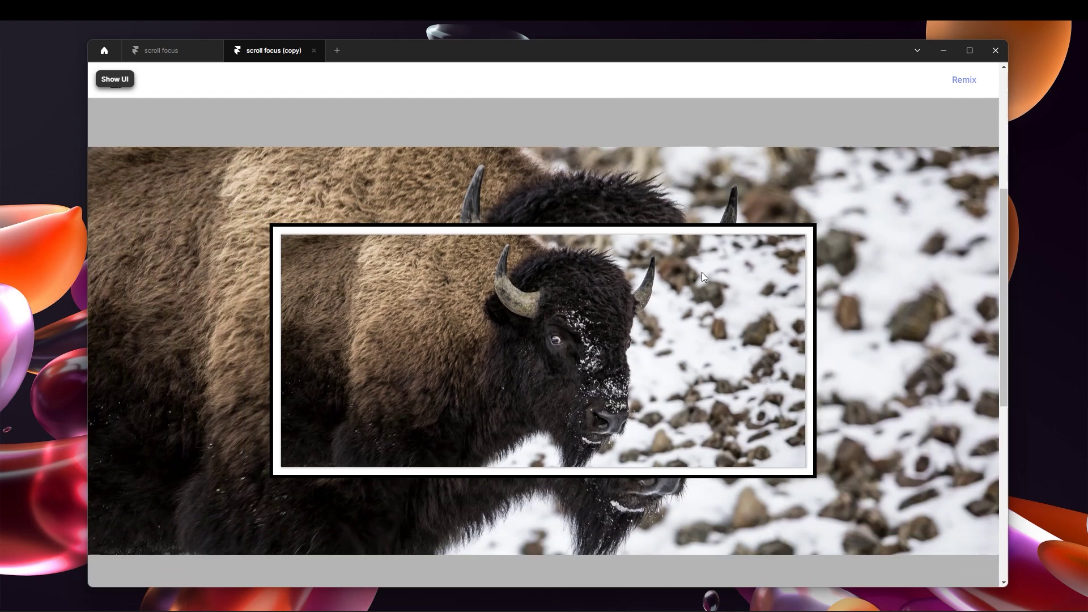
{"action": "scroll", "coordinate": [652, 292], "scroll_direction": "up", "scroll_amount": 5}
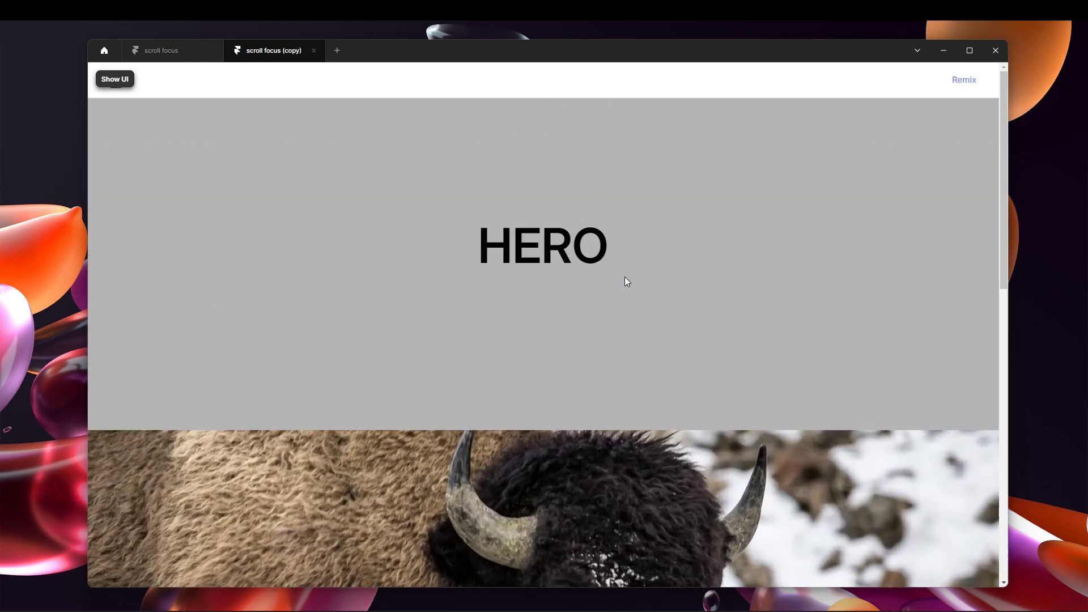
{"action": "scroll", "coordinate": [626, 278], "scroll_direction": "down", "scroll_amount": 5}
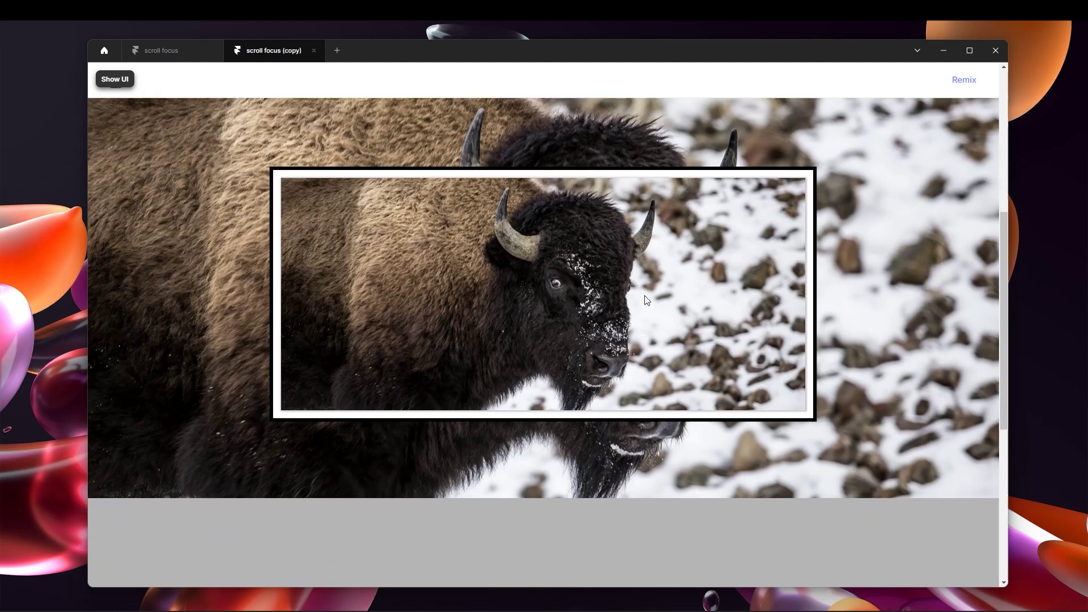
{"action": "scroll", "coordinate": [698, 281], "scroll_direction": "up", "scroll_amount": 1}
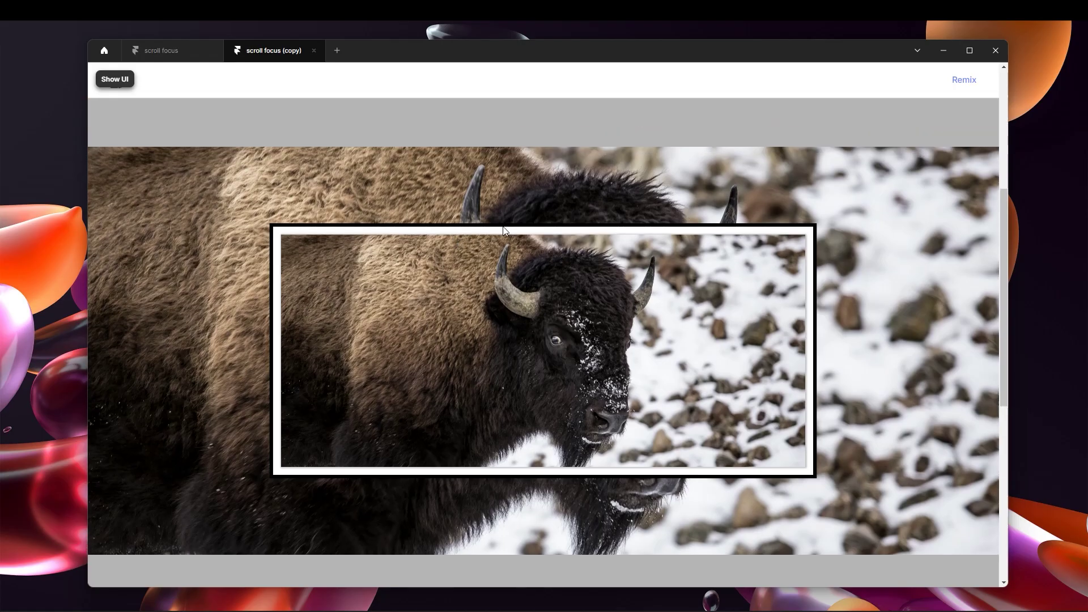
{"action": "left_click", "coordinate": [119, 88]}
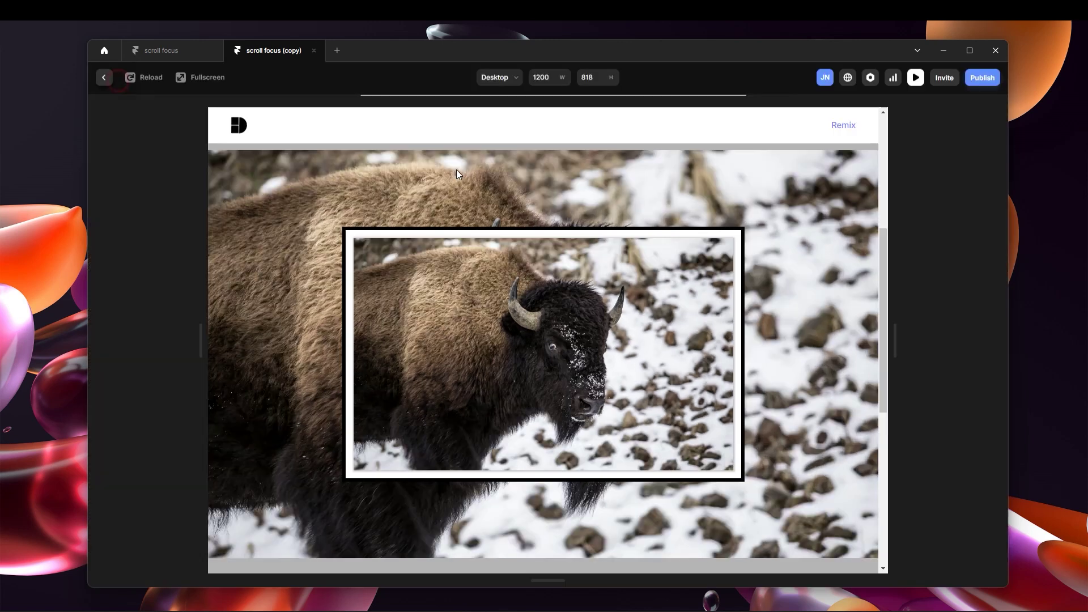
{"action": "left_click", "coordinate": [104, 79]}
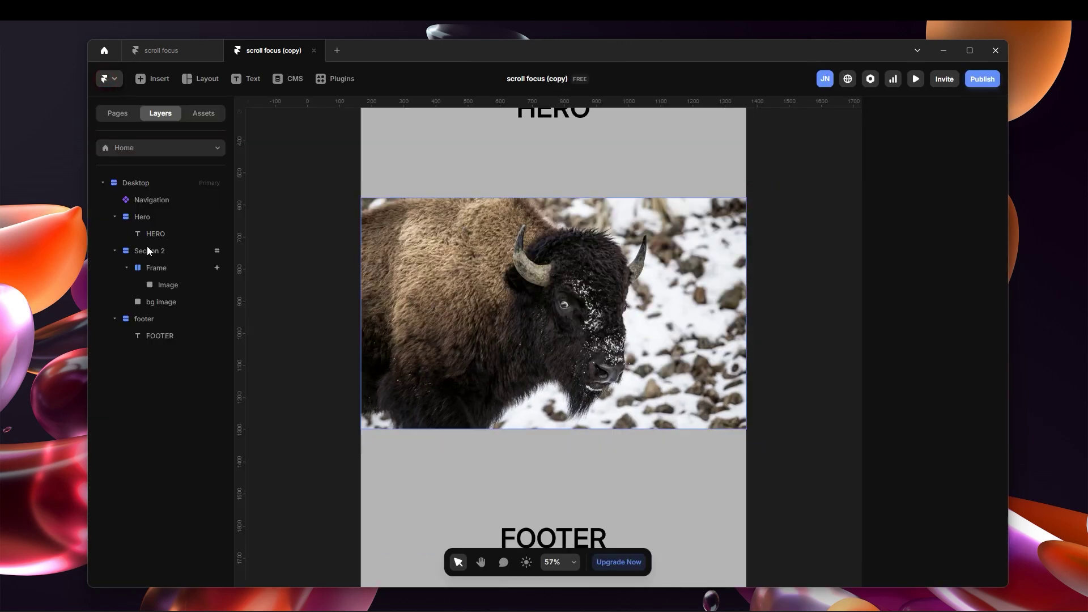
Add a Blur filter to the bg image layer and set it to 13
{"action": "left_click", "coordinate": [171, 302]}
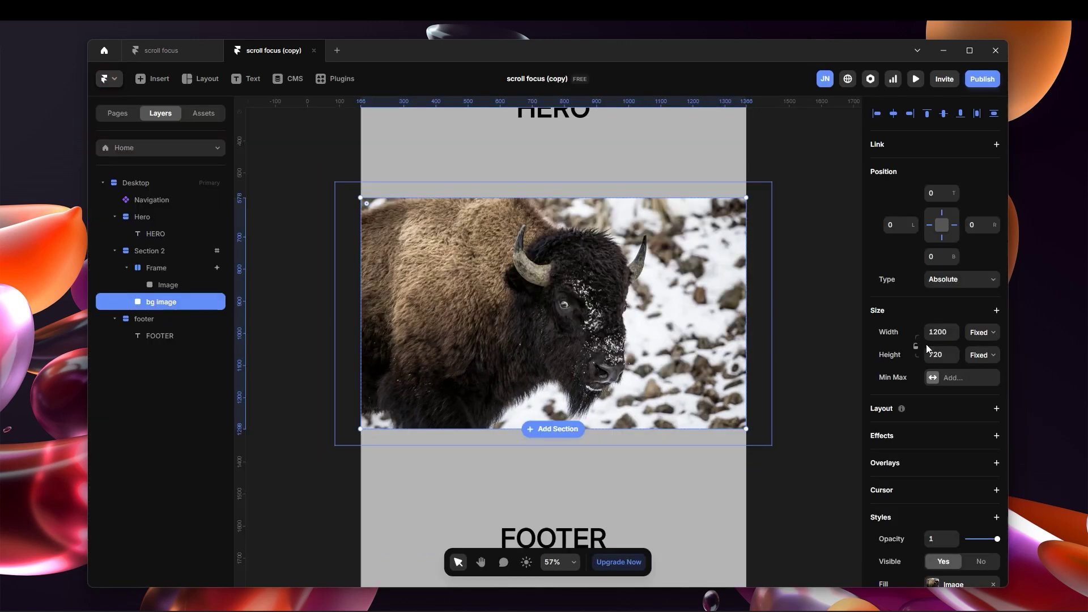
{"action": "scroll", "coordinate": [990, 413], "scroll_direction": "down", "scroll_amount": 5}
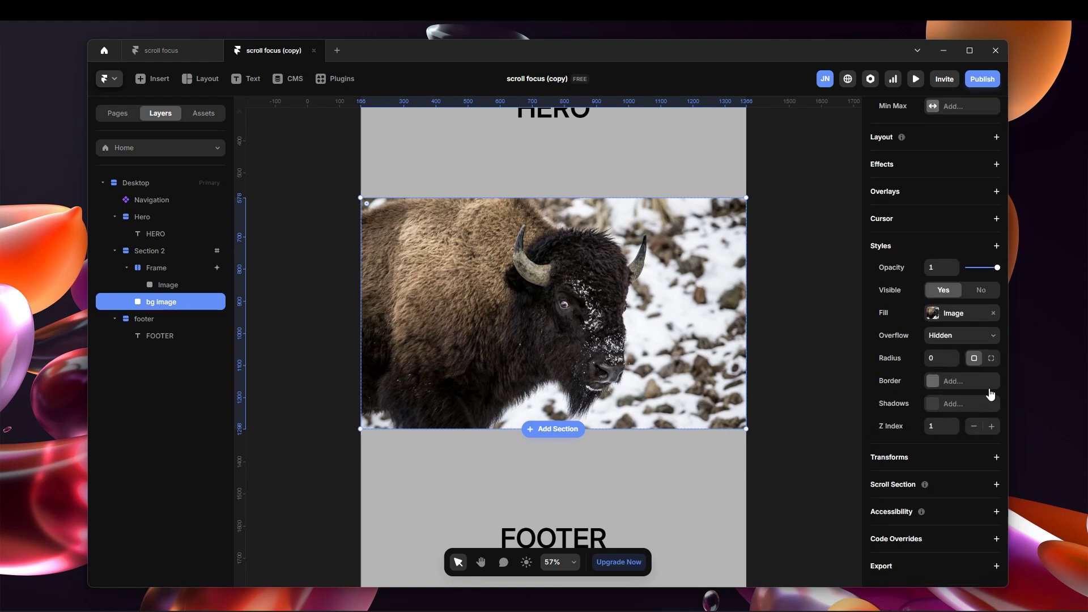
{"action": "left_click", "coordinate": [997, 246]}
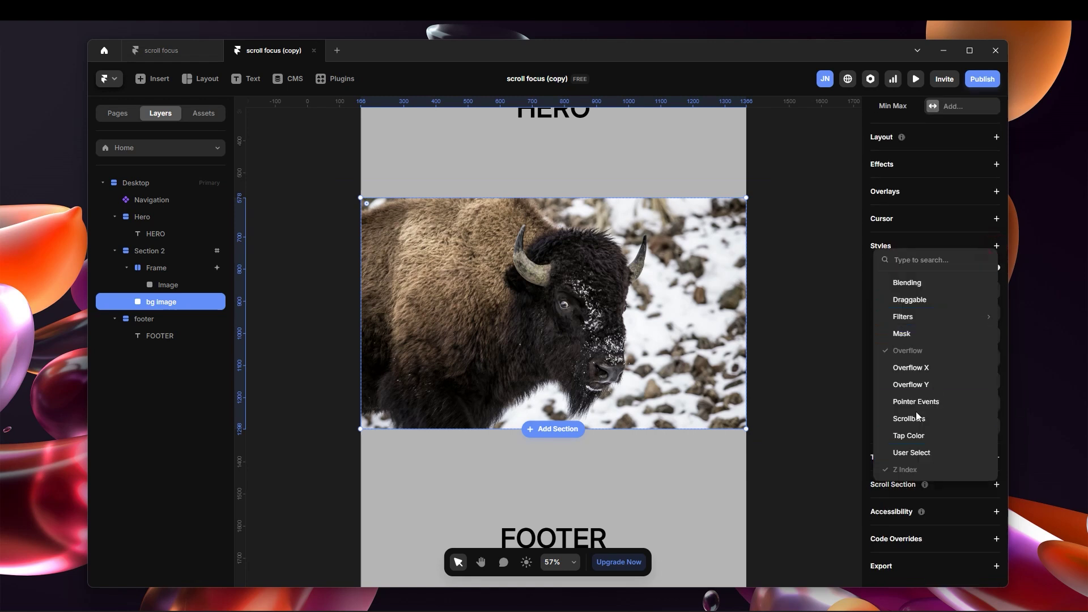
{"action": "mouse_move", "coordinate": [928, 318]}
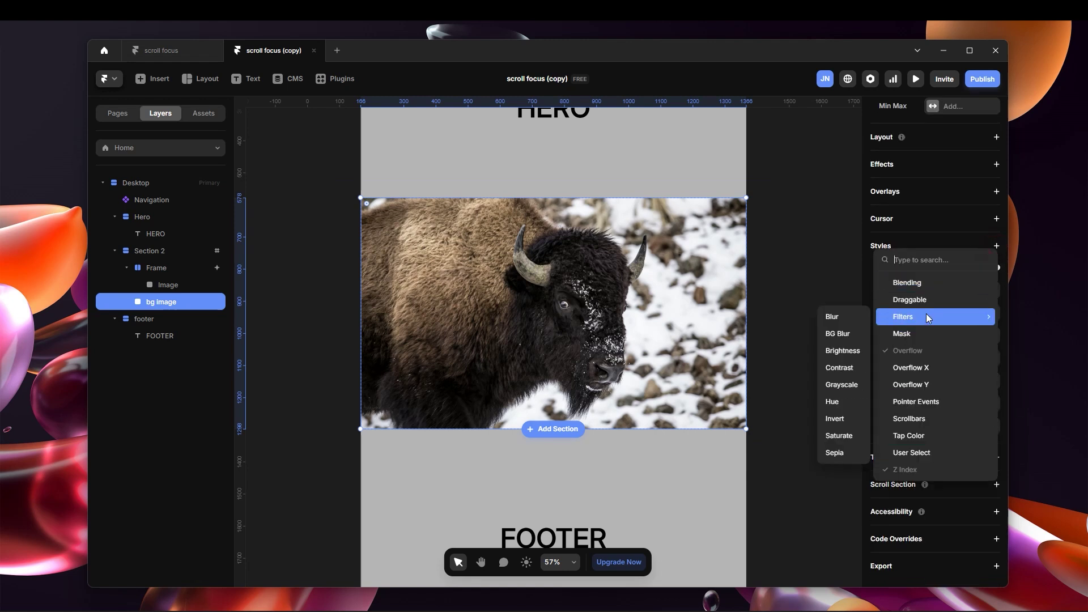
{"action": "left_click", "coordinate": [838, 317]}
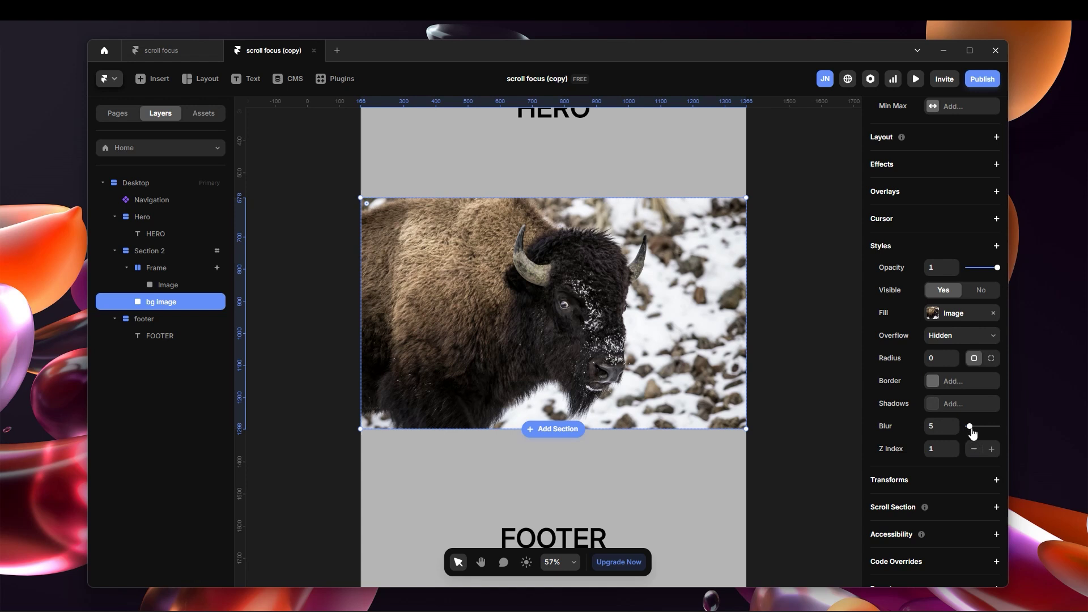
{"action": "left_click_drag", "start_coordinate": [972, 430], "coordinate": [974, 431]}
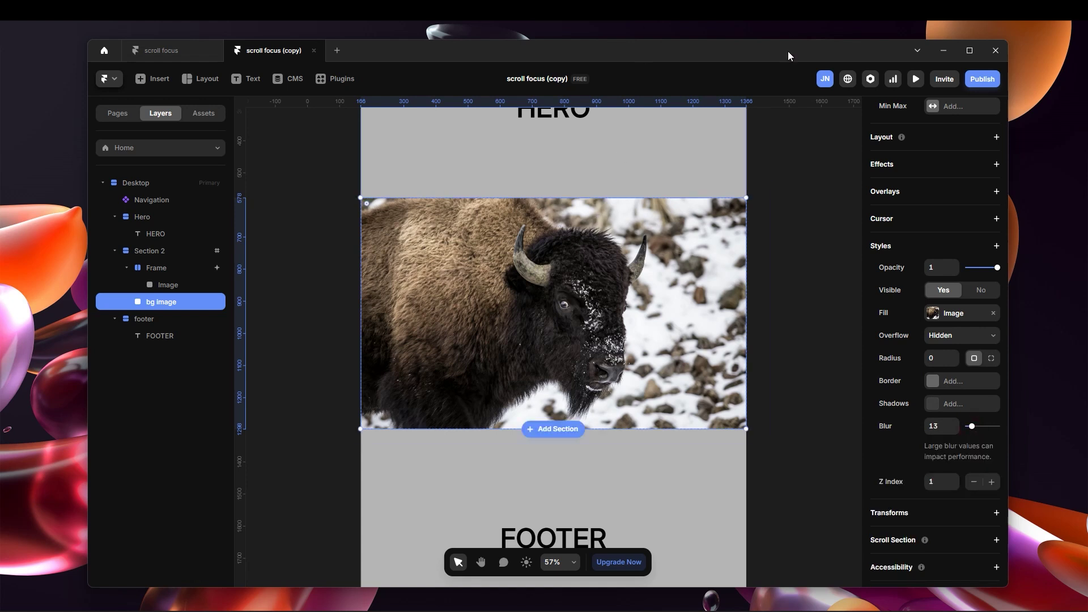
Preview the page fullscreen and examine the blurred background behind the shrinking frame while scrolling up and down
{"action": "left_click", "coordinate": [917, 79]}
{"action": "left_click", "coordinate": [209, 79]}
{"action": "scroll", "coordinate": [593, 265], "scroll_direction": "down", "scroll_amount": 3}
{"action": "scroll", "coordinate": [654, 289], "scroll_direction": "down", "scroll_amount": 3}
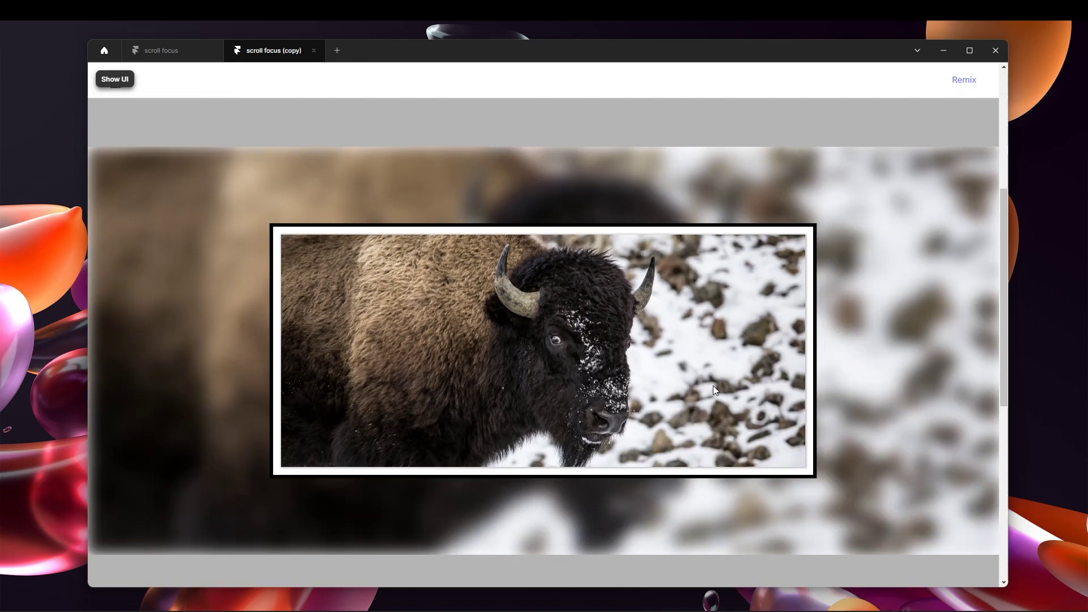
{"action": "scroll", "coordinate": [760, 377], "scroll_direction": "down", "scroll_amount": 3}
{"action": "scroll", "coordinate": [787, 379], "scroll_direction": "up", "scroll_amount": 6}
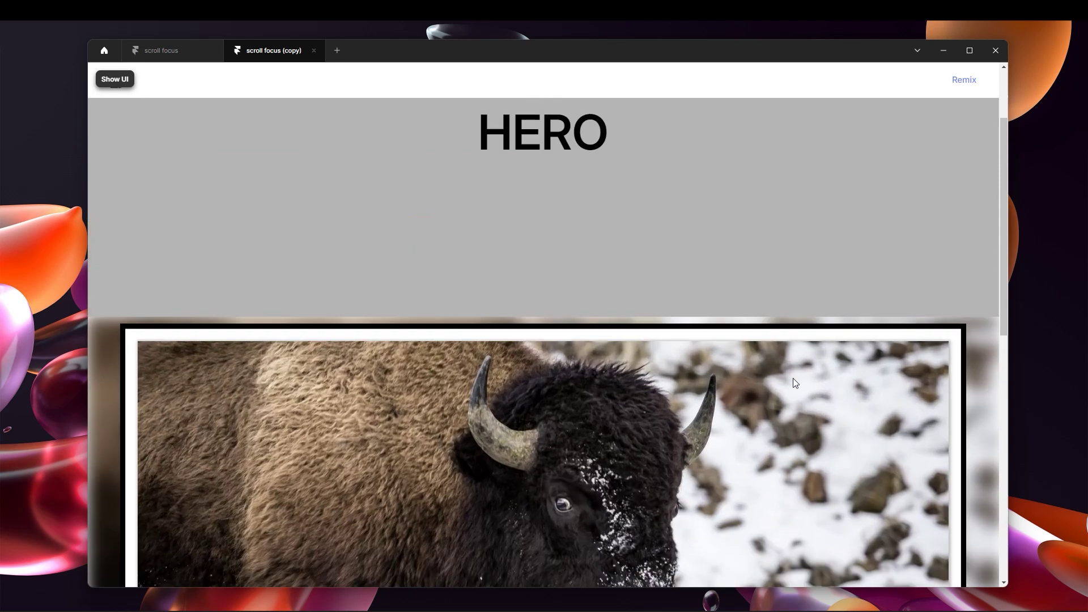
{"action": "scroll", "coordinate": [777, 368], "scroll_direction": "down", "scroll_amount": 5}
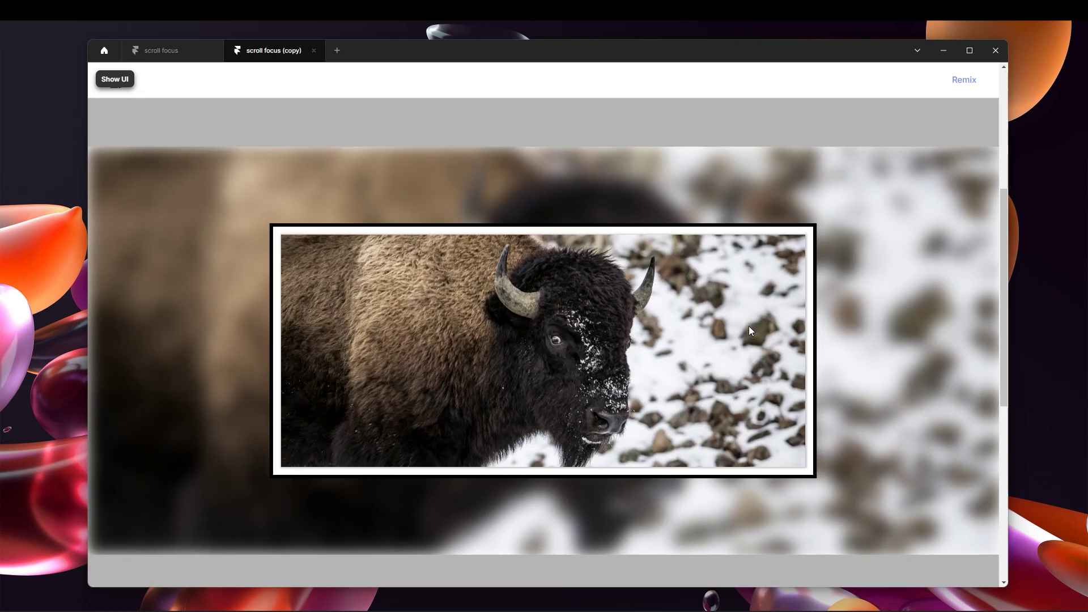
{"action": "scroll", "coordinate": [774, 249], "scroll_direction": "up", "scroll_amount": 5}
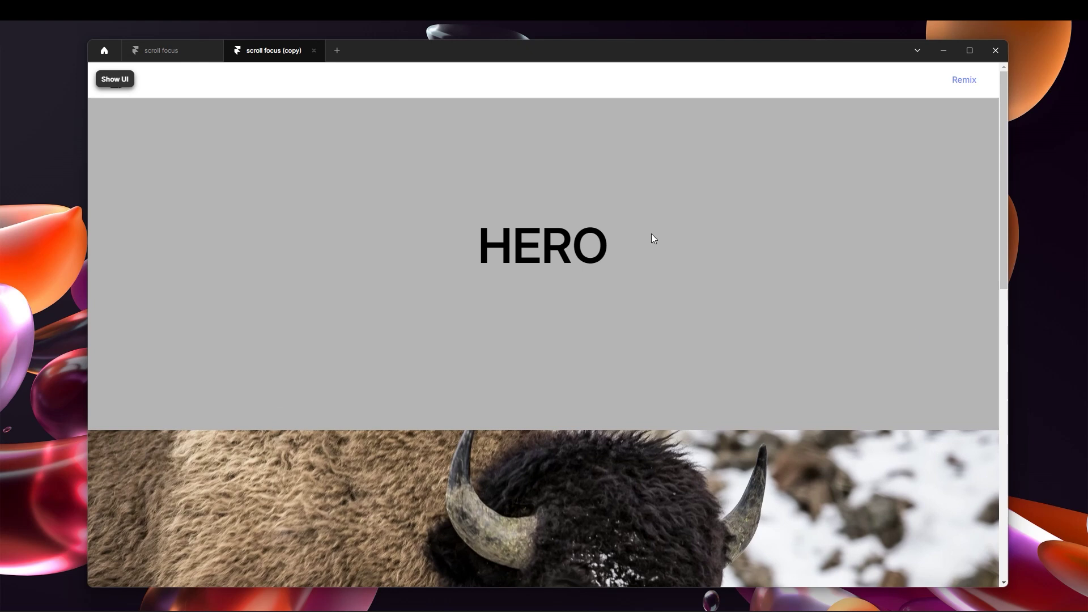
{"action": "scroll", "coordinate": [671, 244], "scroll_direction": "down", "scroll_amount": 5}
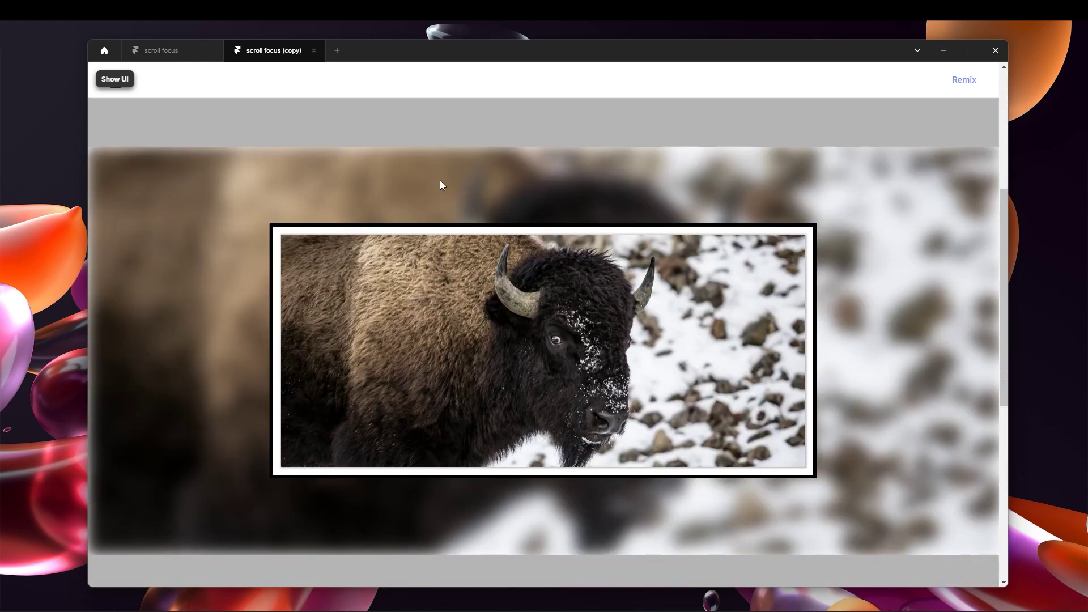
{"action": "left_click", "coordinate": [114, 79]}
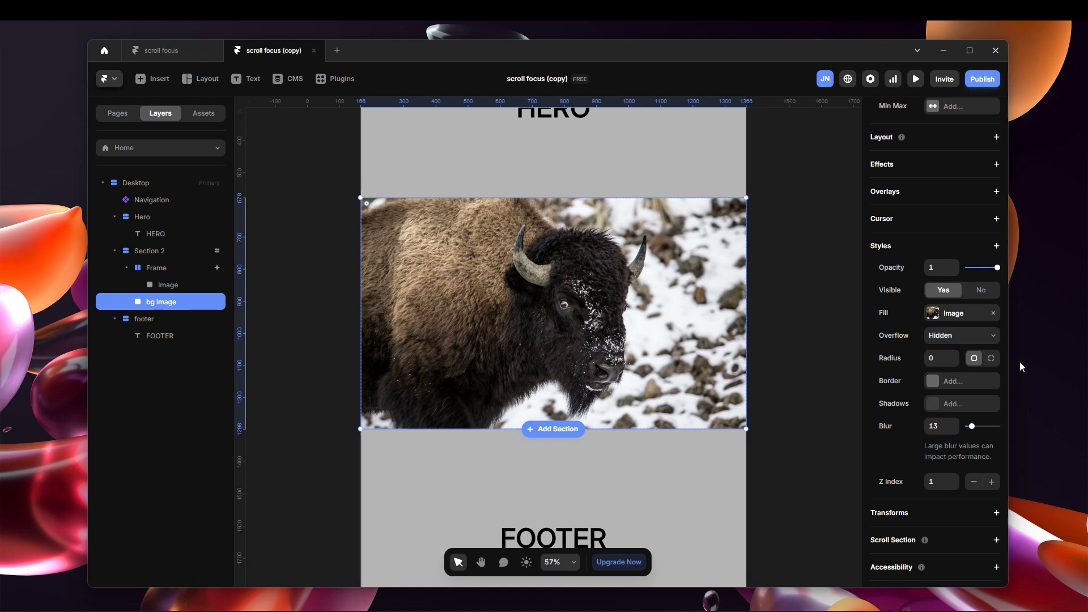
Set the bg image layer's blur to 3 and turn the layer into a component named bg image
{"action": "left_click", "coordinate": [944, 429]}
{"action": "key", "text": "Return"}
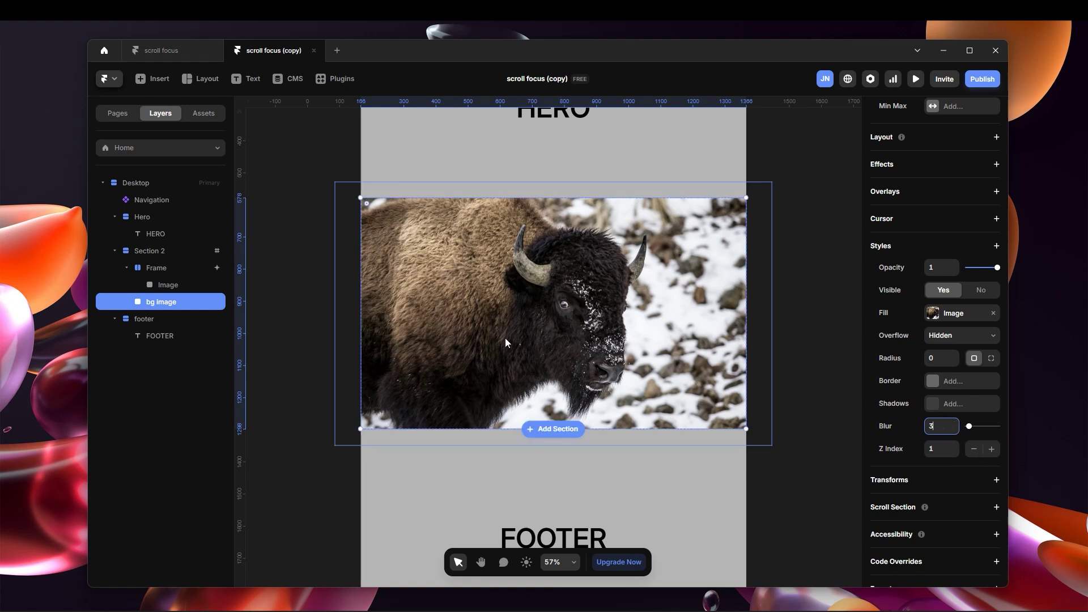
{"action": "left_click", "coordinate": [166, 307]}
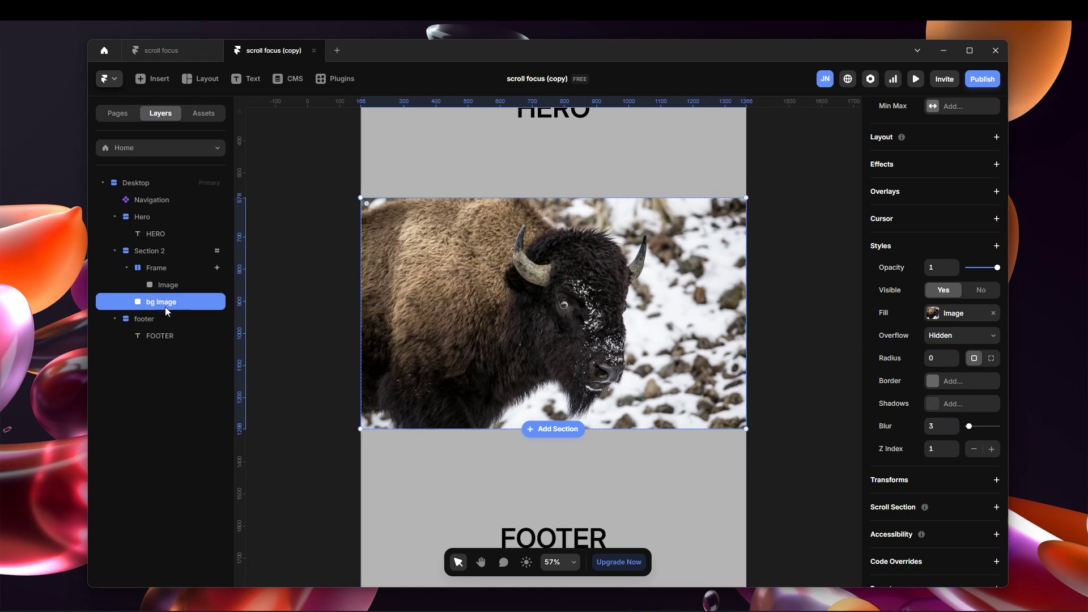
{"action": "key", "text": "ctrl+alt+k"}
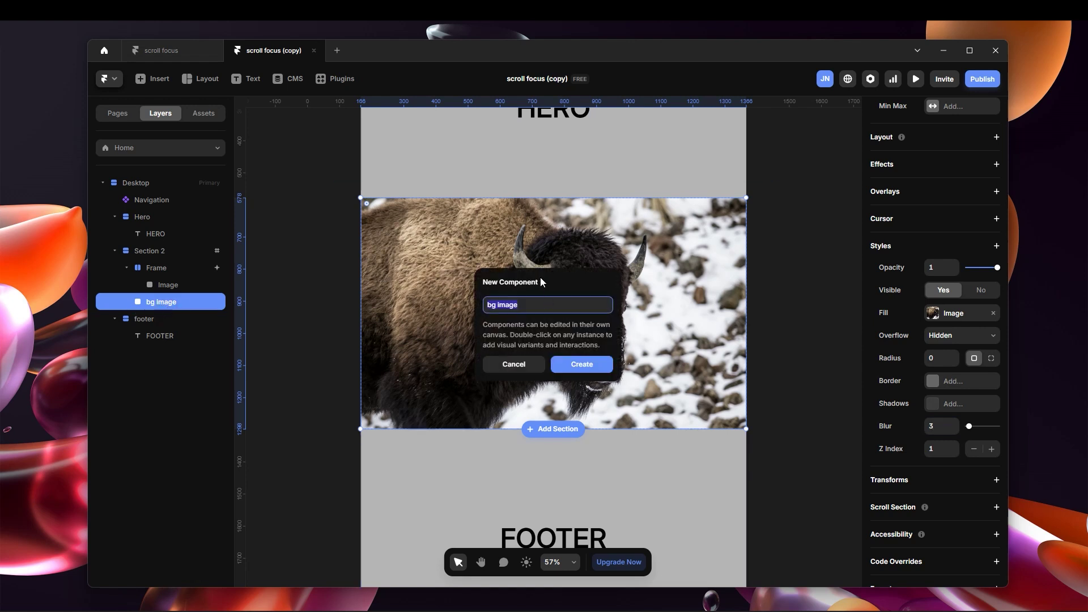
{"action": "left_click", "coordinate": [579, 364]}
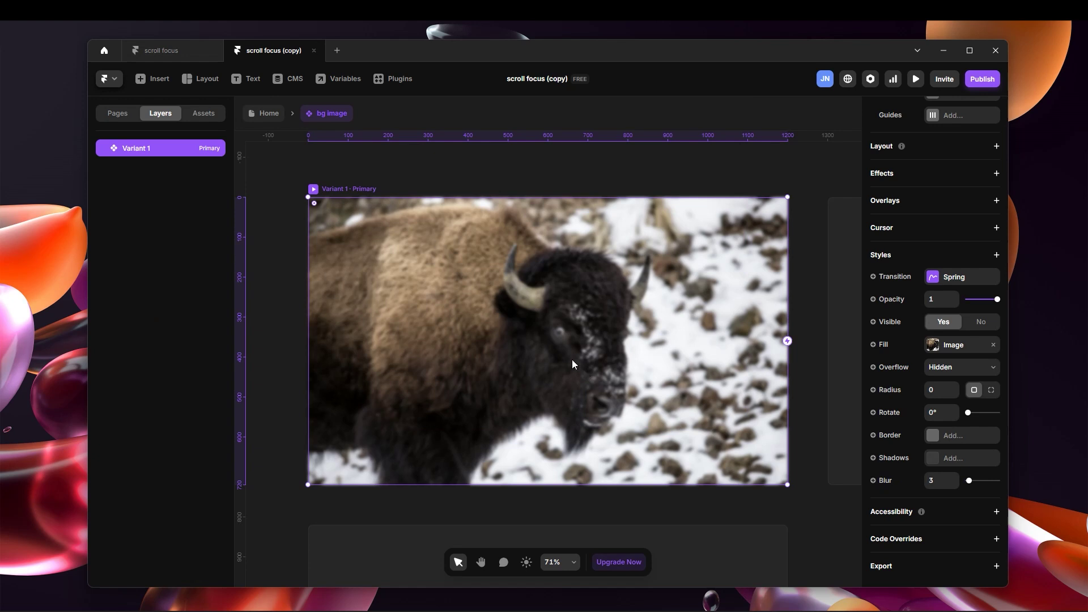
Add two more variants to the bg image component beside the primary variant
{"action": "scroll", "coordinate": [566, 356], "scroll_direction": "down", "scroll_amount": 3}
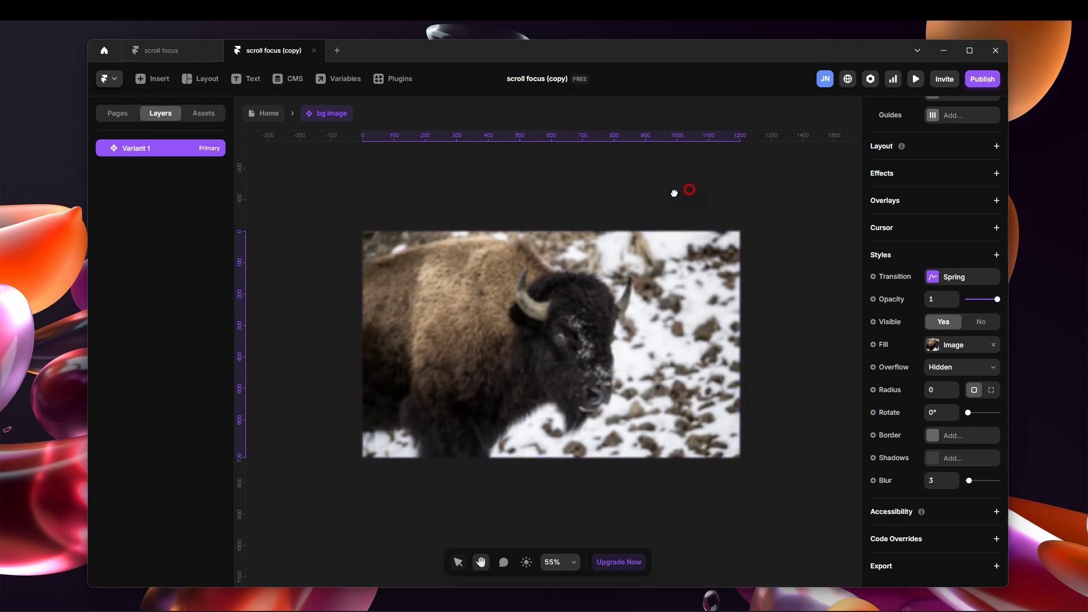
{"action": "scroll", "coordinate": [607, 189], "scroll_direction": "right", "scroll_amount": 3}
{"action": "left_click", "coordinate": [821, 352]}
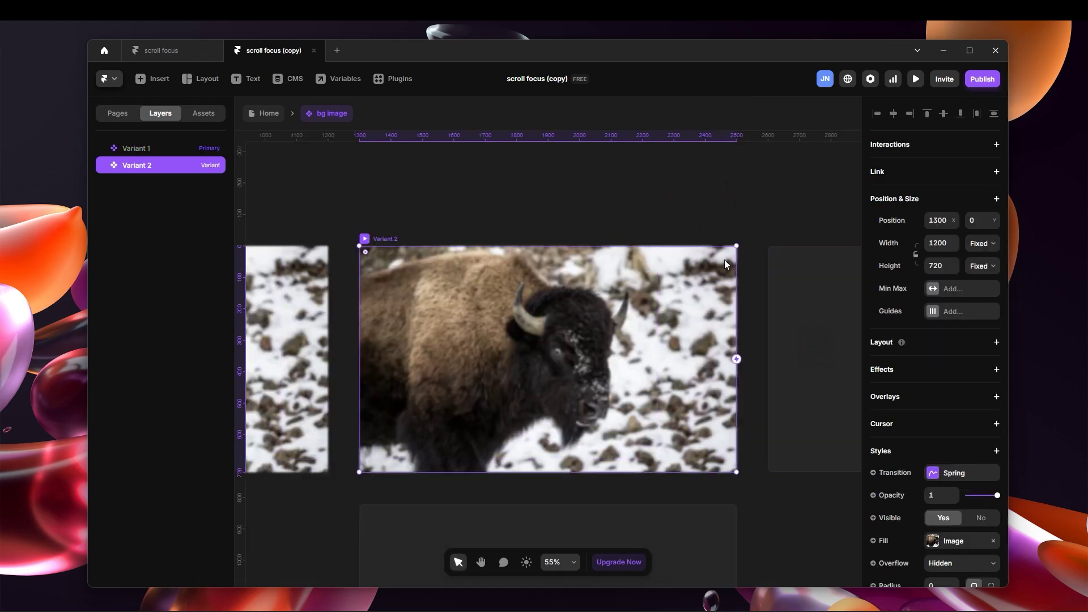
{"action": "left_click", "coordinate": [818, 326]}
{"action": "key", "text": "space"}
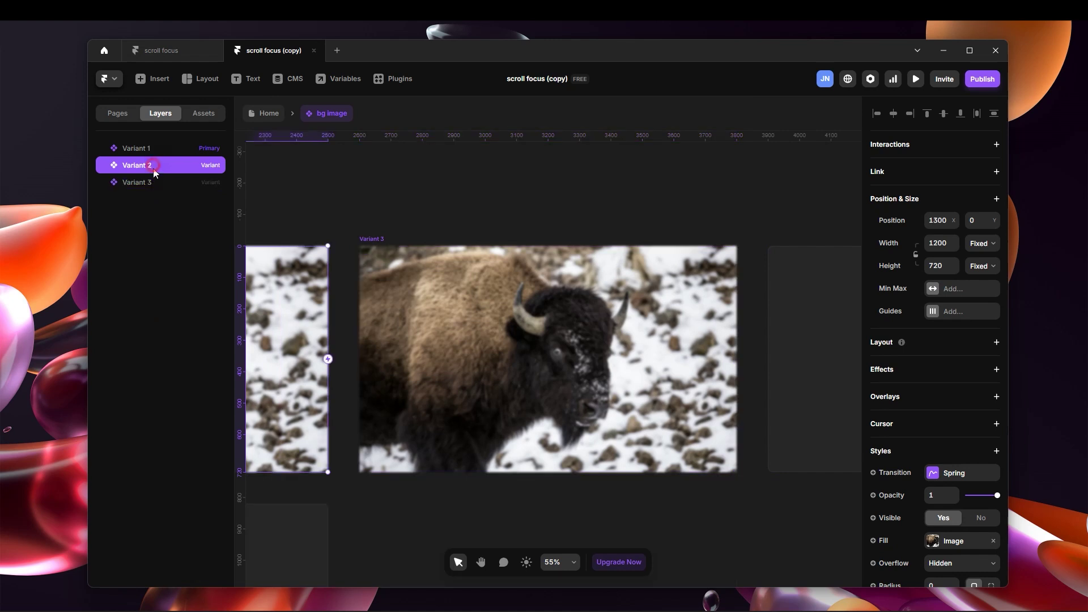
Set the blur of Variant 2 to 6
{"action": "left_click", "coordinate": [398, 193]}
{"action": "left_click_drag", "start_coordinate": [398, 193], "coordinate": [799, 216]}
{"action": "left_click", "coordinate": [600, 378]}
{"action": "scroll", "coordinate": [981, 451], "scroll_direction": "down", "scroll_amount": 4}
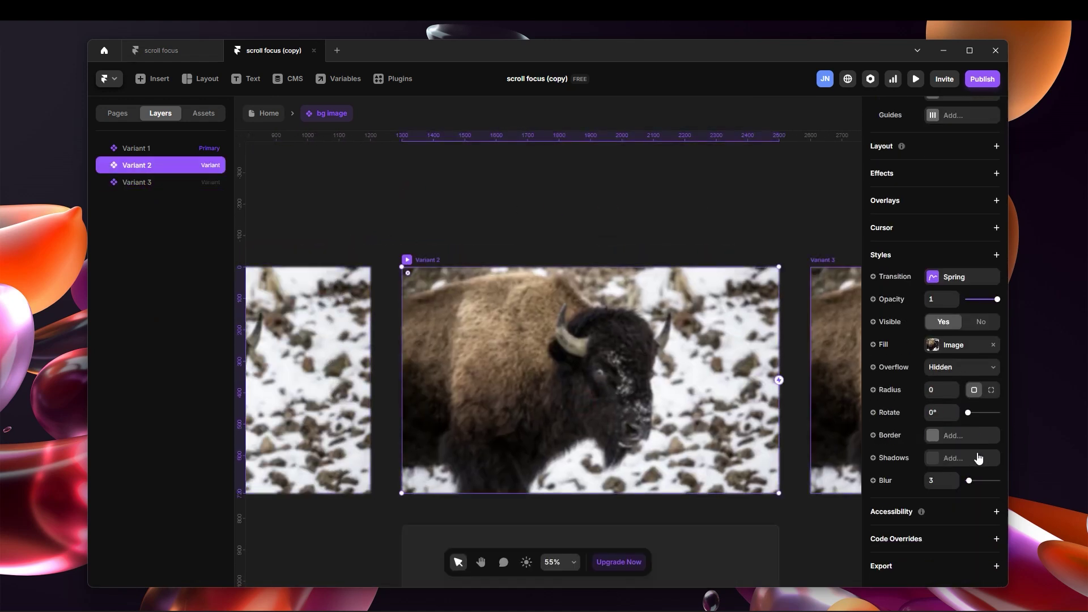
{"action": "left_click_drag", "start_coordinate": [954, 480], "coordinate": [954, 474]}
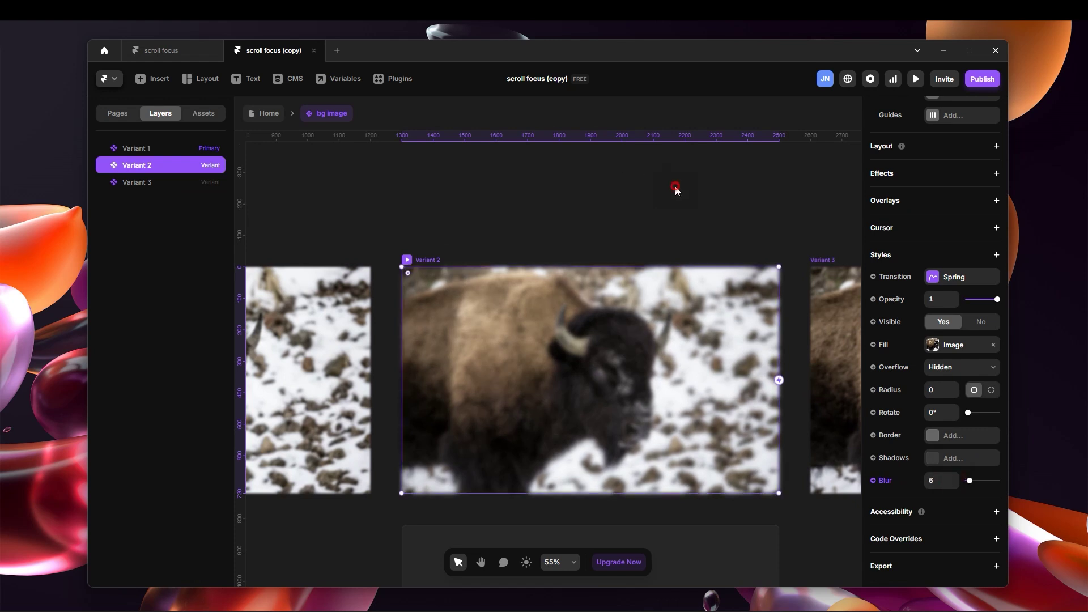
Set the blur of Variant 3 to 14
{"action": "left_click", "coordinate": [729, 176]}
{"action": "scroll", "coordinate": [729, 176], "scroll_direction": "right", "scroll_amount": 10}
{"action": "left_click", "coordinate": [392, 214]}
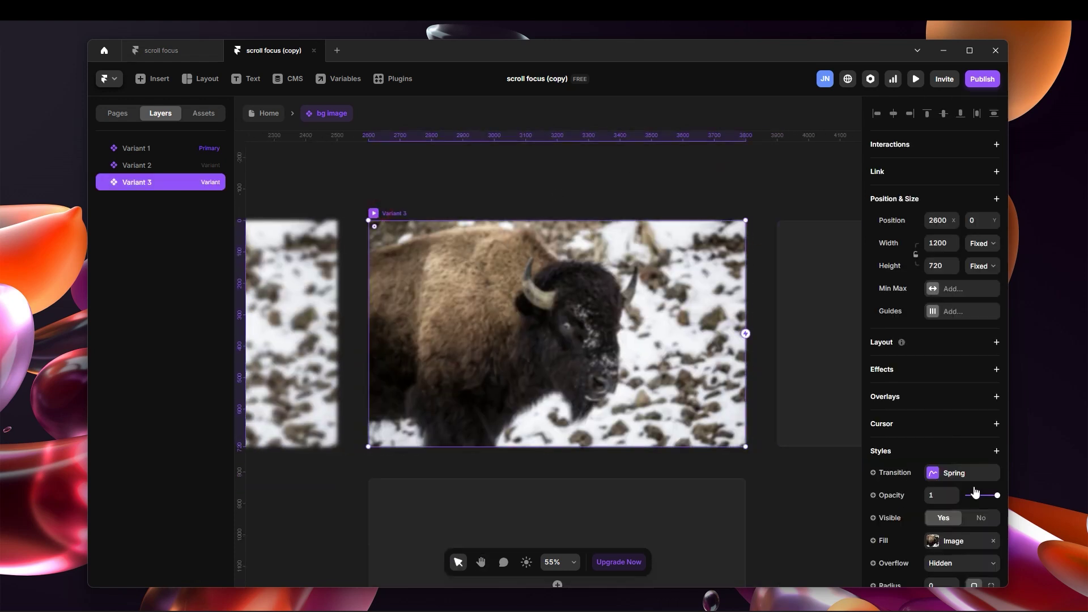
{"action": "scroll", "coordinate": [959, 474], "scroll_direction": "down", "scroll_amount": 4}
{"action": "left_click", "coordinate": [954, 479]}
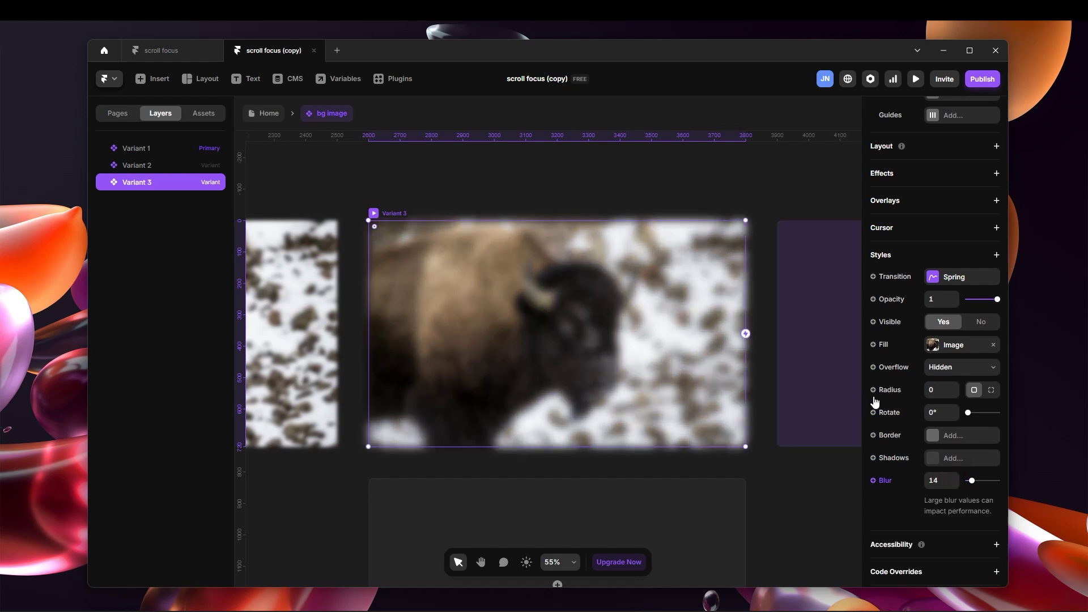
Compare the blur strength across the three bg image variants
{"action": "key", "text": "space"}
{"action": "left_click_drag", "start_coordinate": [677, 165], "coordinate": [751, 218]}
{"action": "scroll", "coordinate": [635, 216], "scroll_direction": "left", "scroll_amount": 5}
{"action": "scroll", "coordinate": [583, 350], "scroll_direction": "left", "scroll_amount": 5}
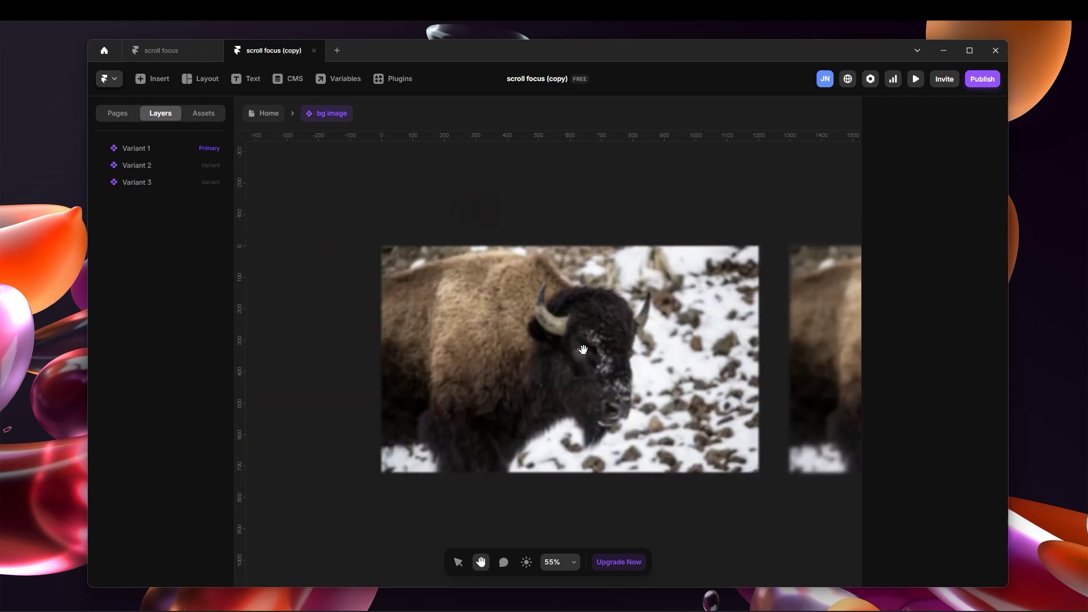
{"action": "scroll", "coordinate": [673, 176], "scroll_direction": "right", "scroll_amount": 5}
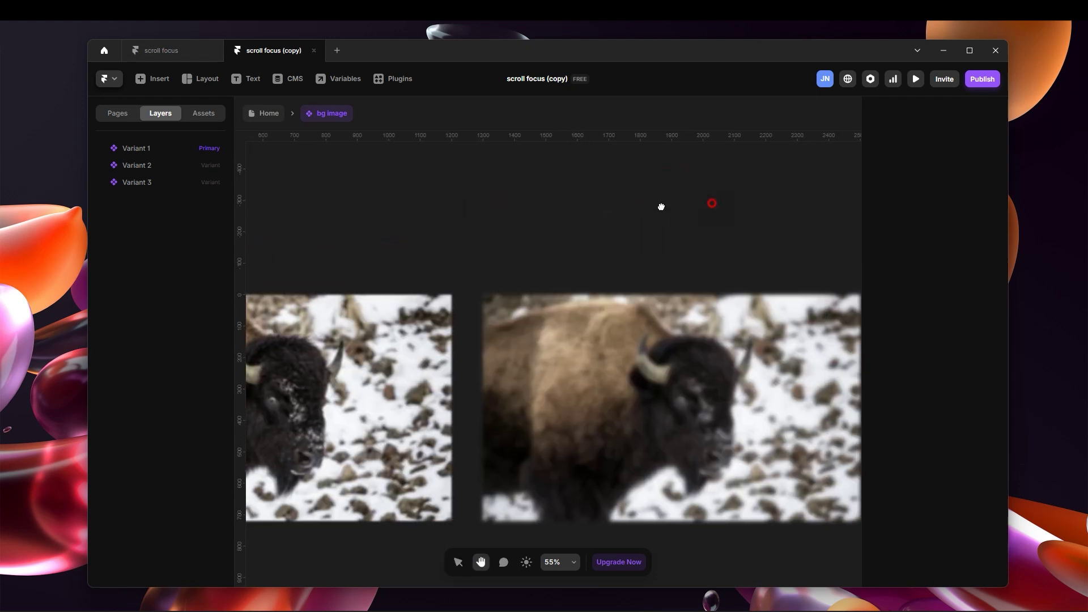
{"action": "scroll", "coordinate": [661, 206], "scroll_direction": "right", "scroll_amount": 5}
{"action": "scroll", "coordinate": [567, 193], "scroll_direction": "left", "scroll_amount": 5}
{"action": "scroll", "coordinate": [301, 156], "scroll_direction": "right", "scroll_amount": 5}
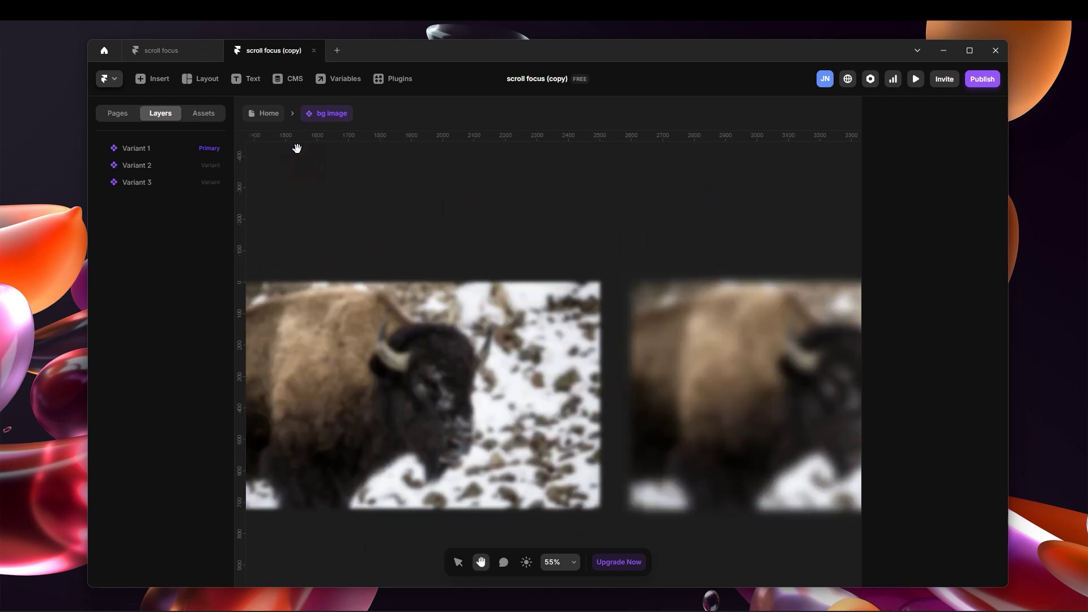
Draw a frame about 1116 by 692 over the Home page's bison image and nest it directly in Section 2 below bg image
{"action": "left_click", "coordinate": [267, 114]}
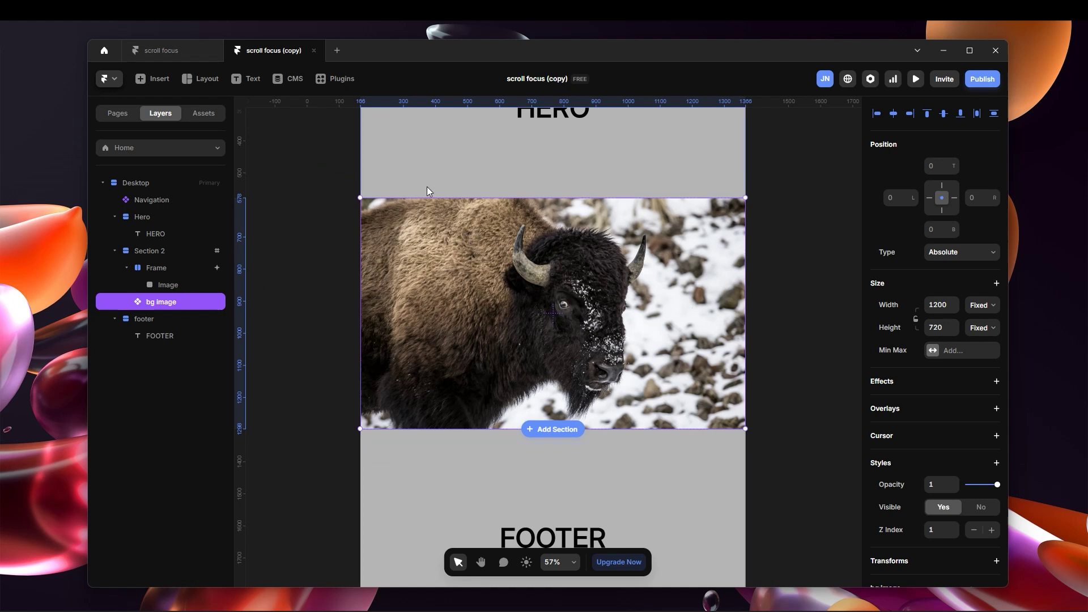
{"action": "key", "text": "f"}
{"action": "left_click_drag", "start_coordinate": [373, 205], "coordinate": [731, 426]}
{"action": "left_click", "coordinate": [206, 302]}
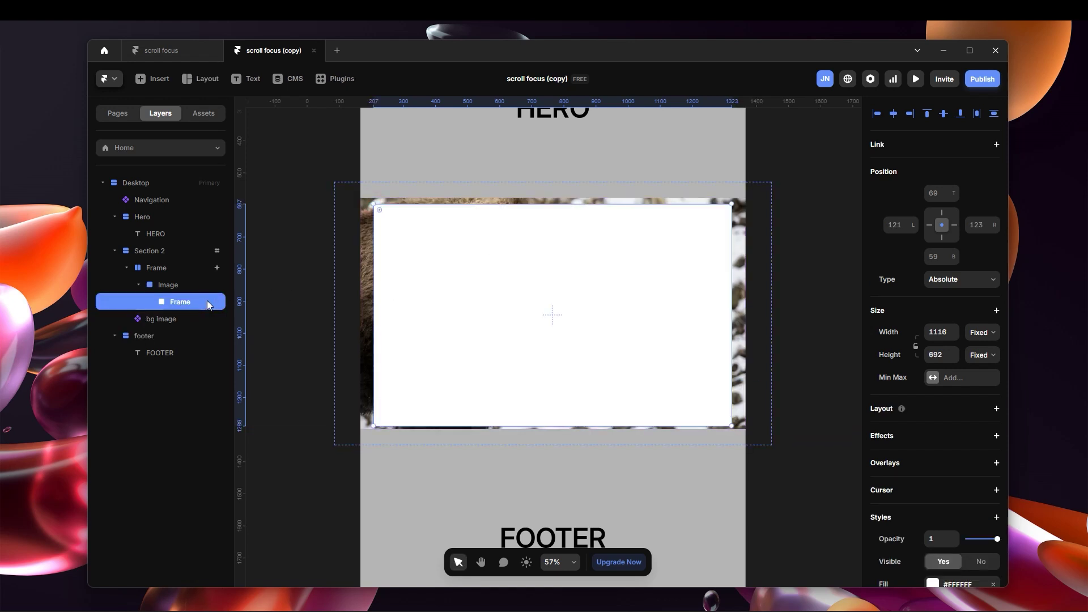
{"action": "mouse_move", "coordinate": [190, 304]}
{"action": "left_mouse_down"}
{"action": "mouse_move", "coordinate": [170, 286]}
{"action": "mouse_move", "coordinate": [184, 323]}
{"action": "left_mouse_up"}
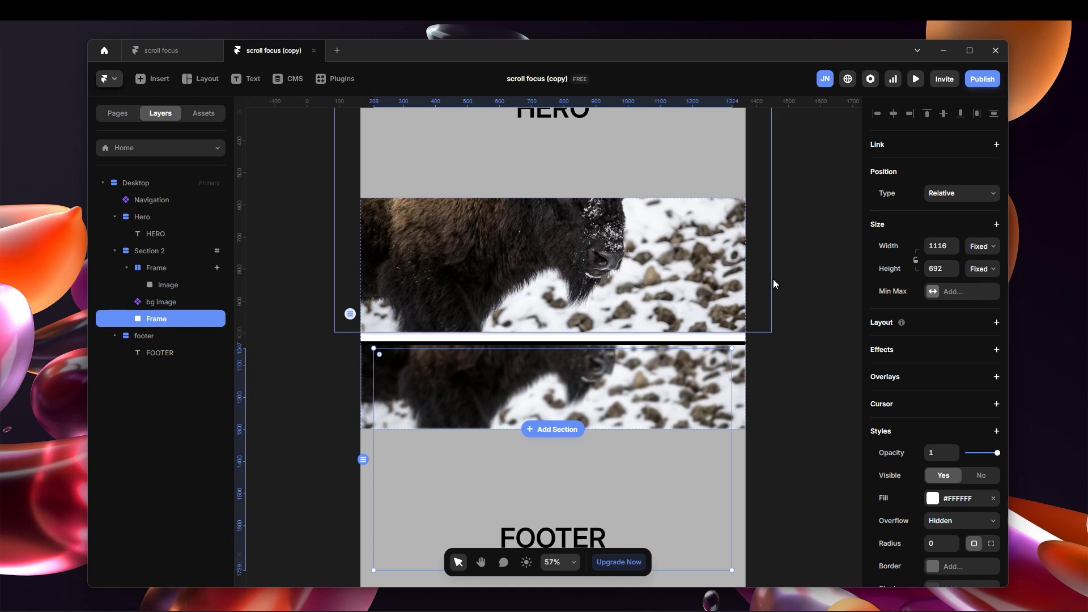
Make the new frame absolutely positioned and pin all four sides of it to Section 2 at 0
{"action": "left_click", "coordinate": [955, 197]}
{"action": "left_click", "coordinate": [957, 210]}
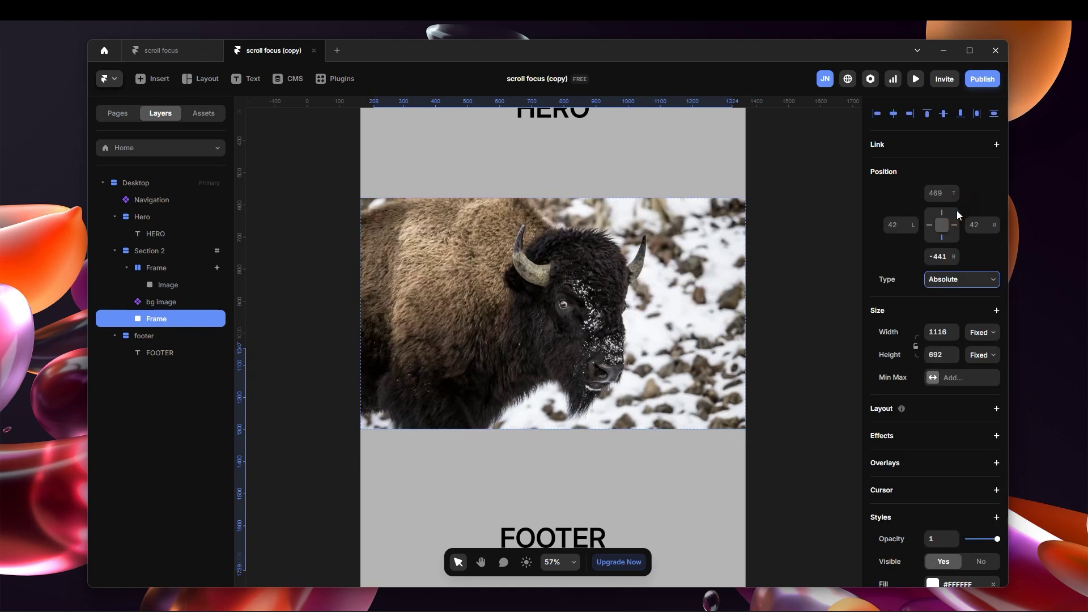
{"action": "left_click", "coordinate": [940, 257]}
{"action": "type", "text": "0"}
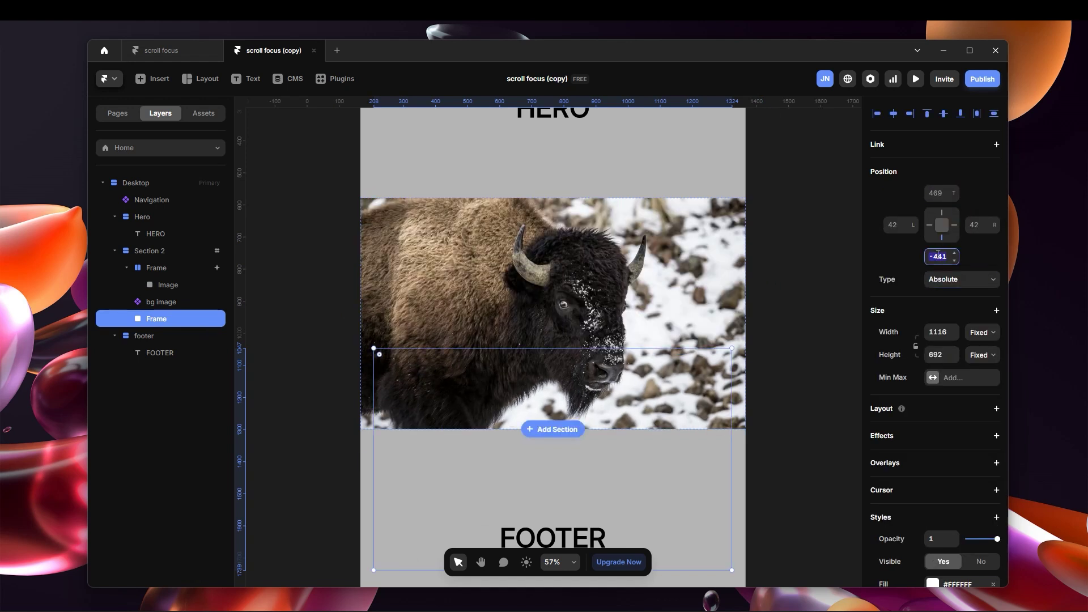
{"action": "left_click", "coordinate": [971, 225]}
{"action": "type", "text": "0"}
{"action": "left_click", "coordinate": [942, 198]}
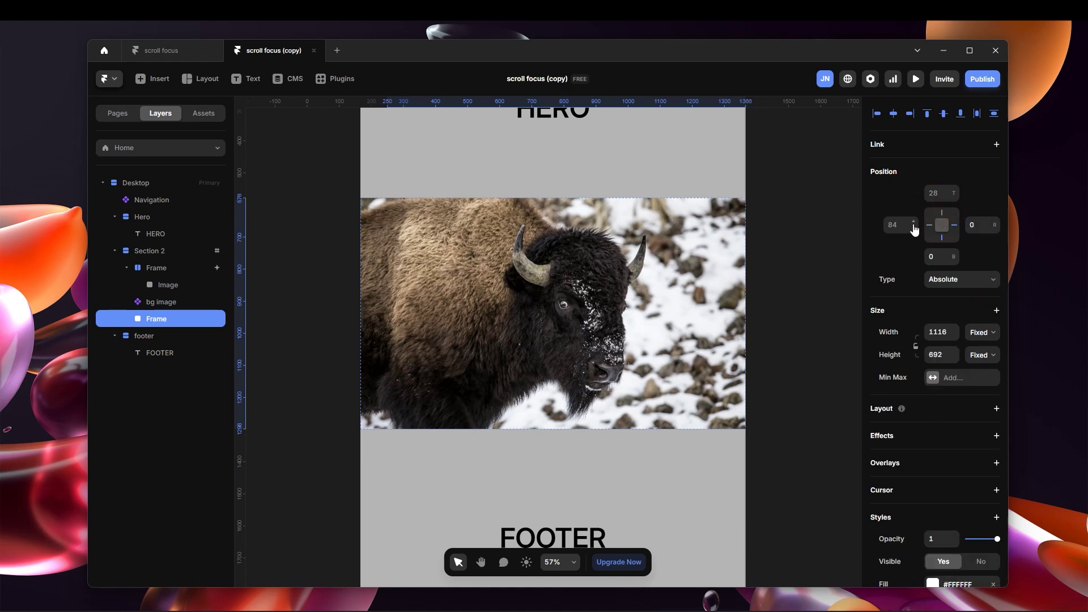
{"action": "left_click", "coordinate": [971, 199]}
{"action": "left_click", "coordinate": [896, 226]}
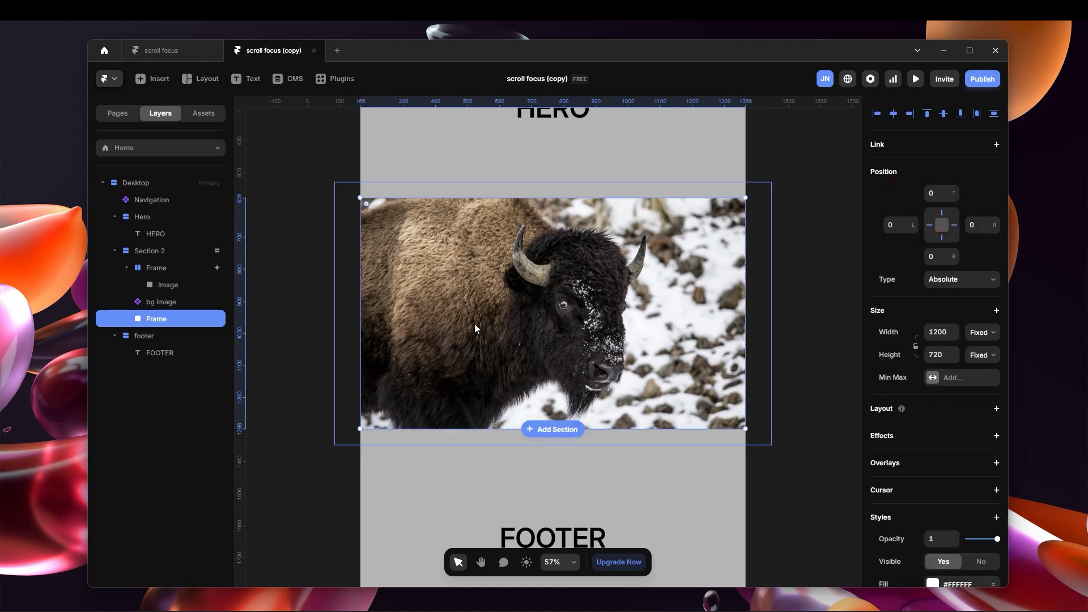
Rename the new frame as dummy section
{"action": "double_click", "coordinate": [164, 323]}
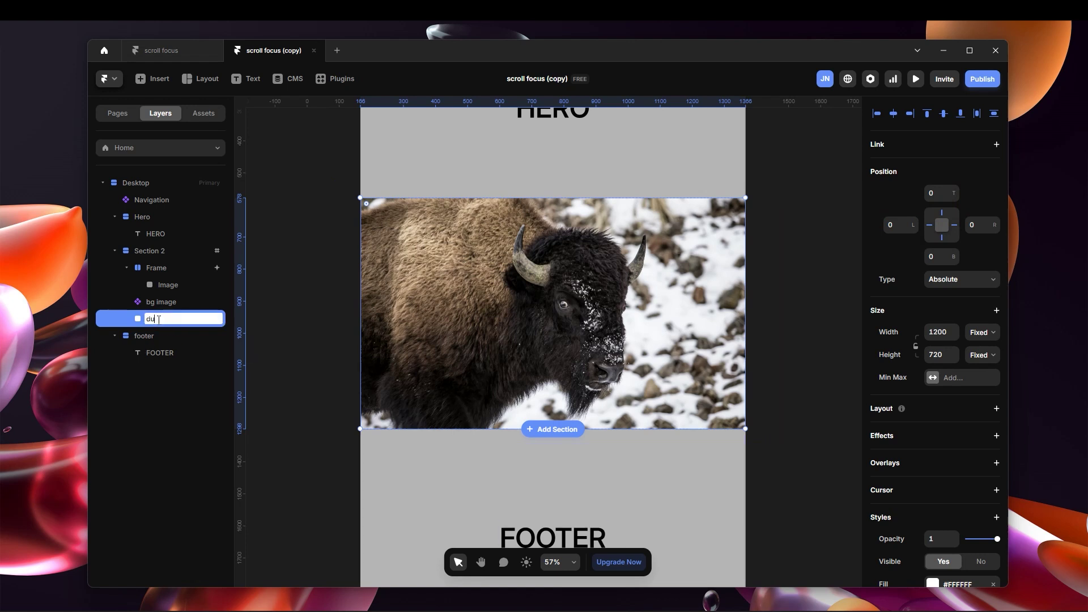
{"action": "type", "text": "dummy section"}
{"action": "key", "text": "Return"}
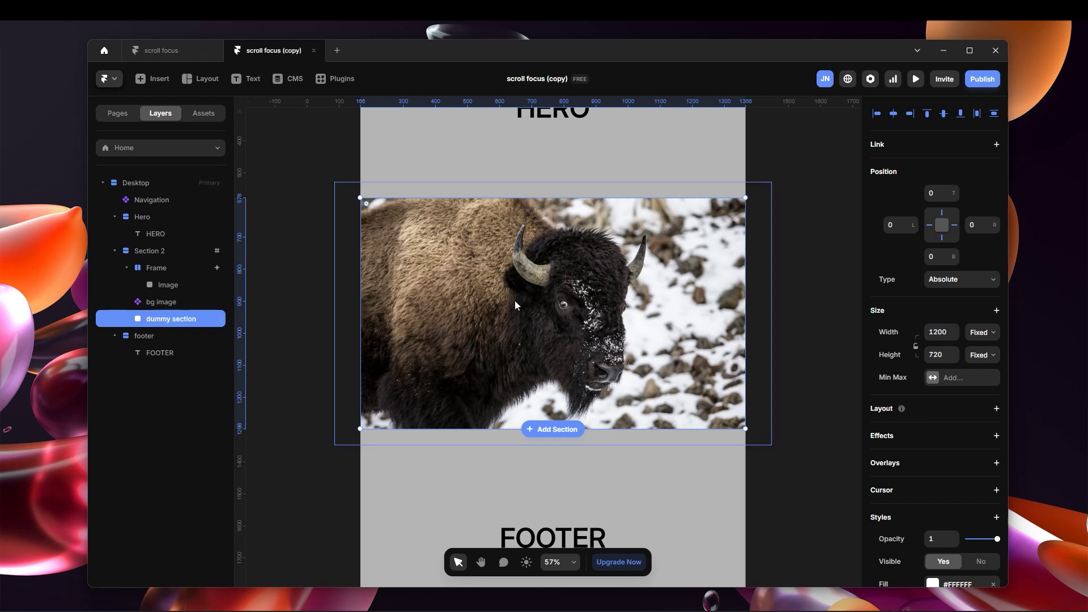
Set the opacity of both the picture Frame and bg image layers to 0
{"action": "left_click", "coordinate": [162, 302]}
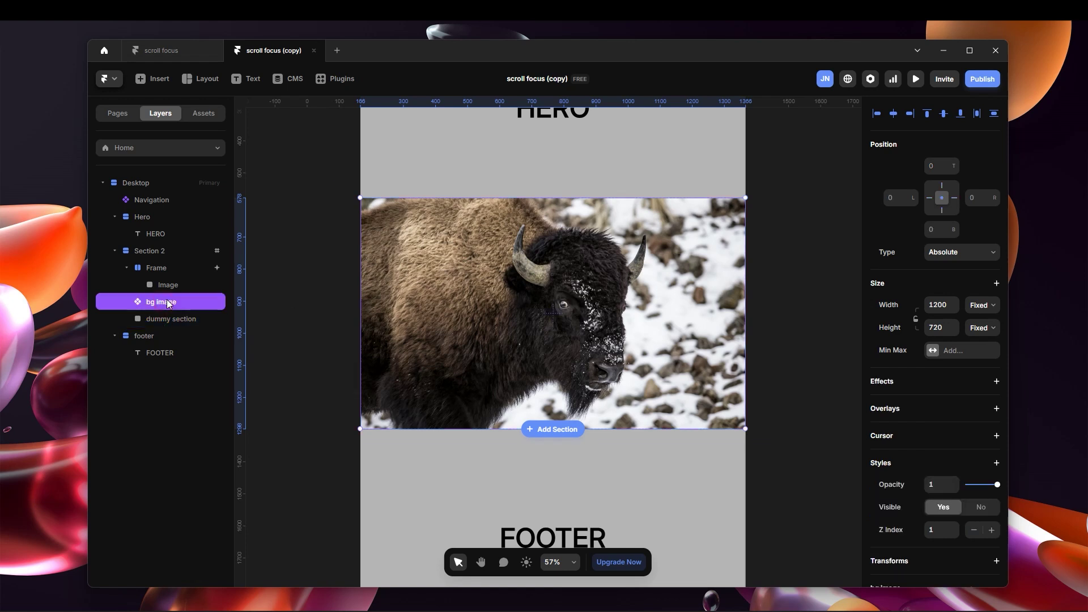
{"action": "left_click", "coordinate": [155, 264], "text": "shift"}
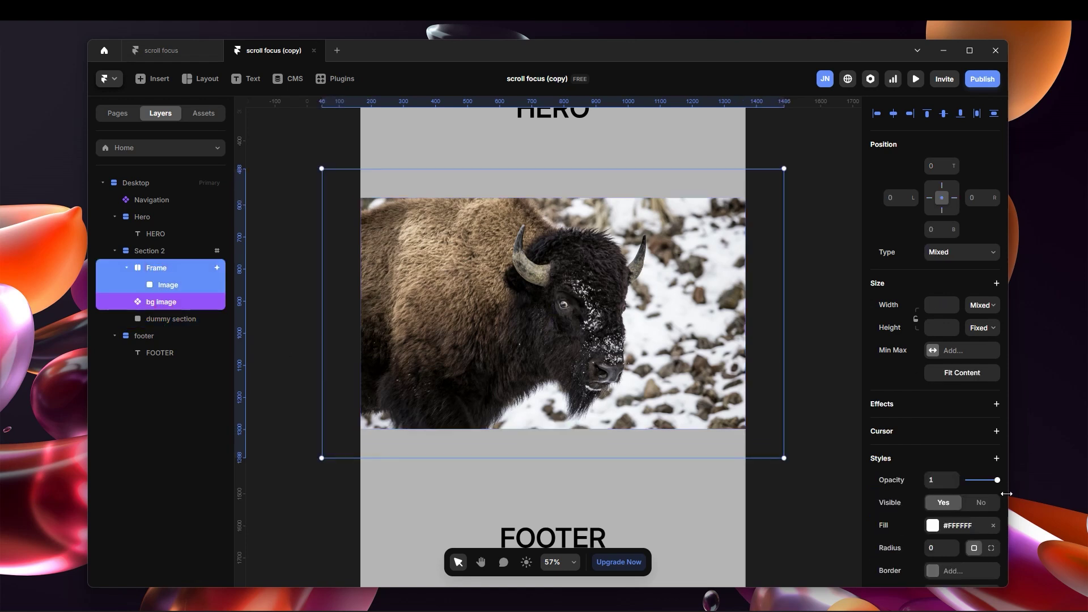
{"action": "left_click_drag", "start_coordinate": [998, 485], "coordinate": [848, 486]}
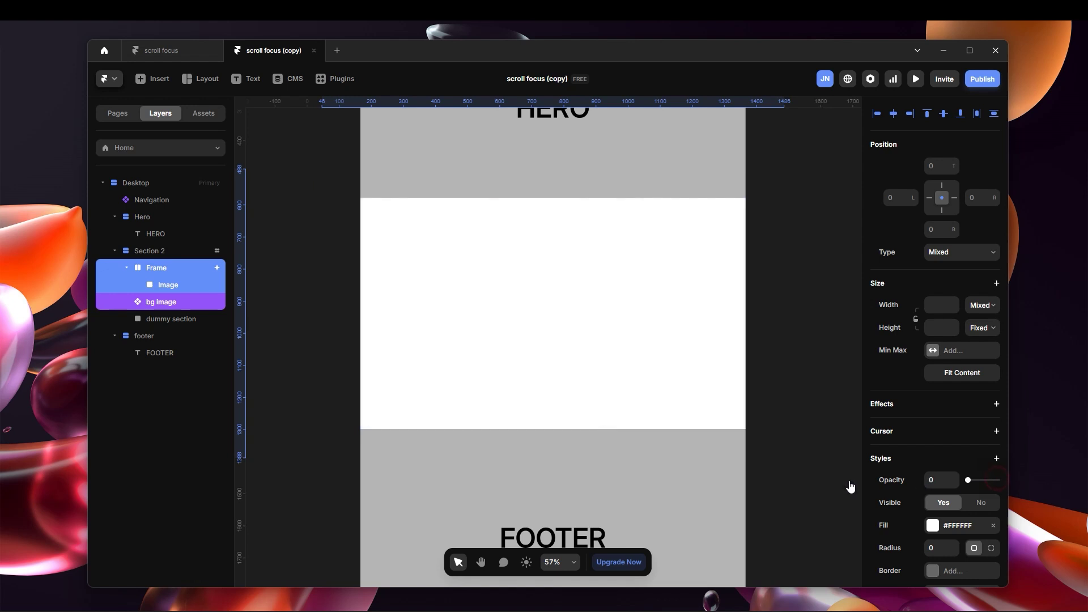
Draw a thin bar frame about 907 by 71 across the upper white area and nest it inside dummy section
{"action": "left_click", "coordinate": [192, 319]}
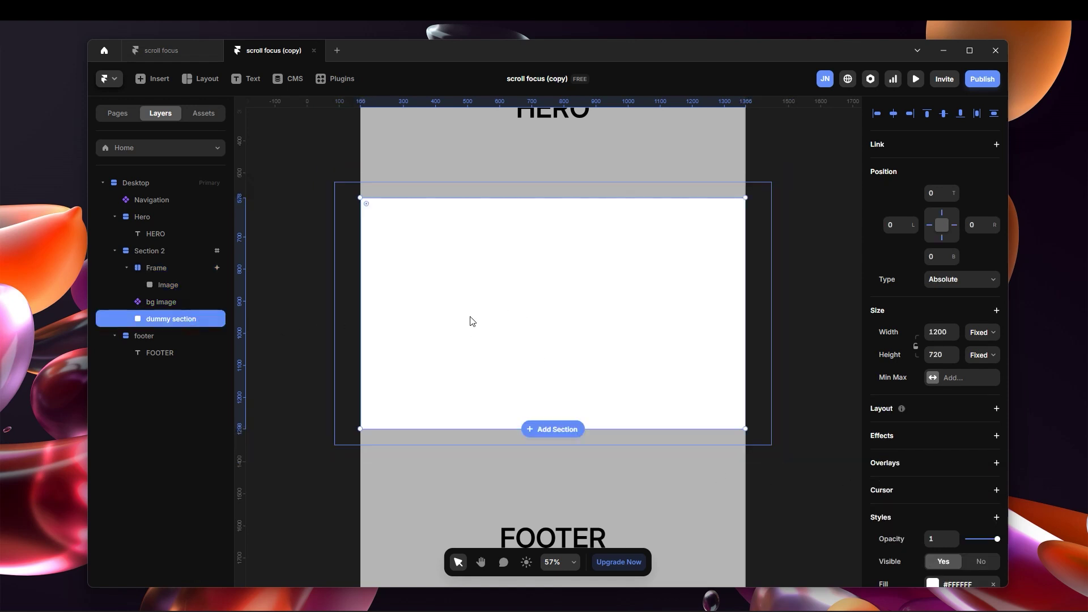
{"action": "key", "text": "f"}
{"action": "left_click_drag", "start_coordinate": [411, 249], "coordinate": [702, 272]}
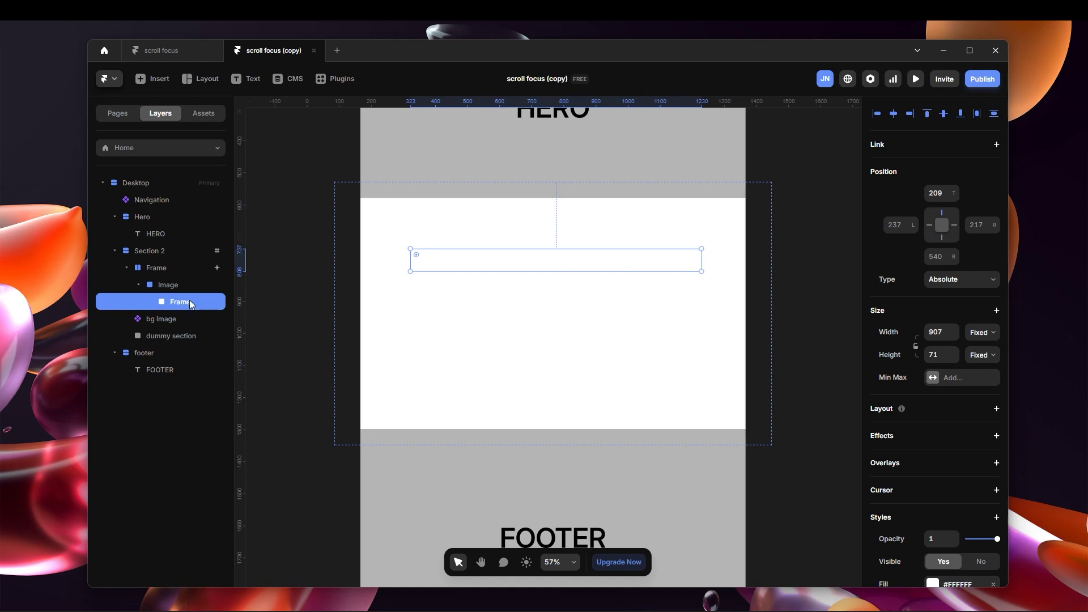
{"action": "left_click_drag", "start_coordinate": [192, 303], "coordinate": [219, 340]}
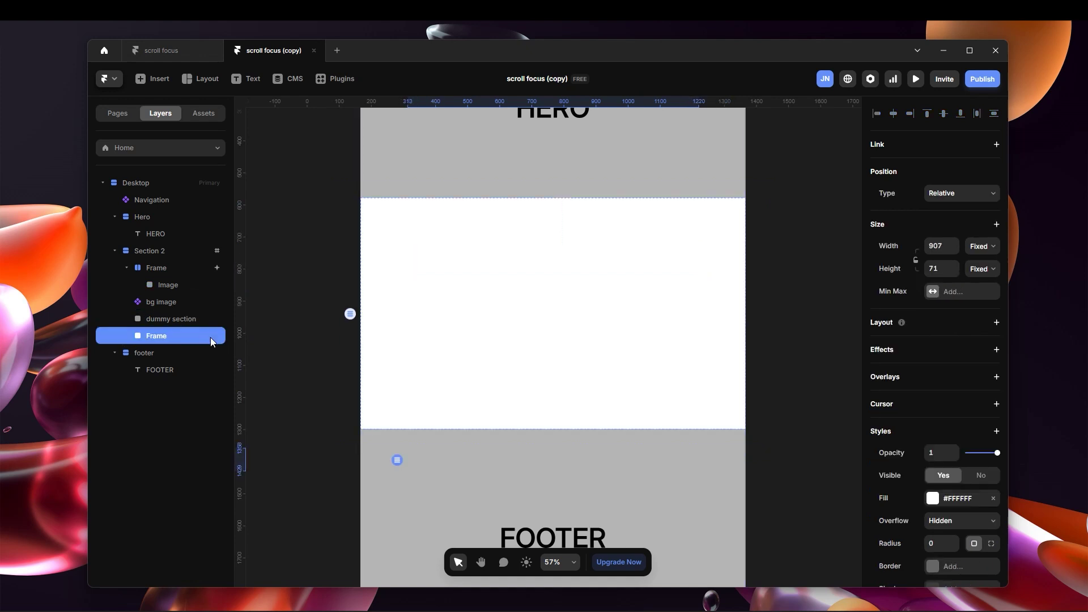
{"action": "key", "text": "Delete"}
{"action": "left_click", "coordinate": [178, 318]}
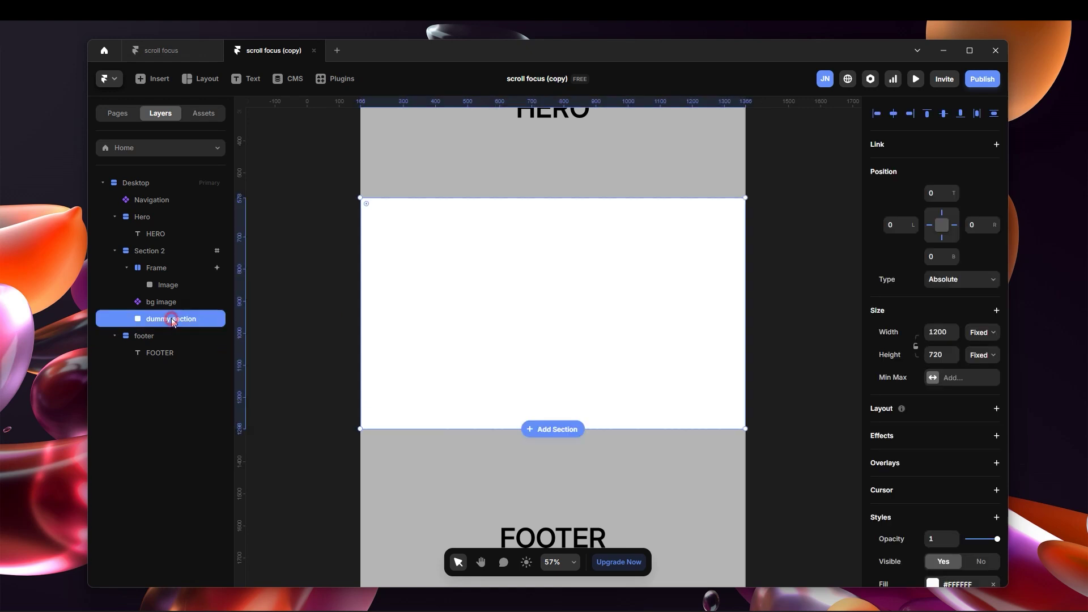
{"action": "key", "text": "ctrl+v"}
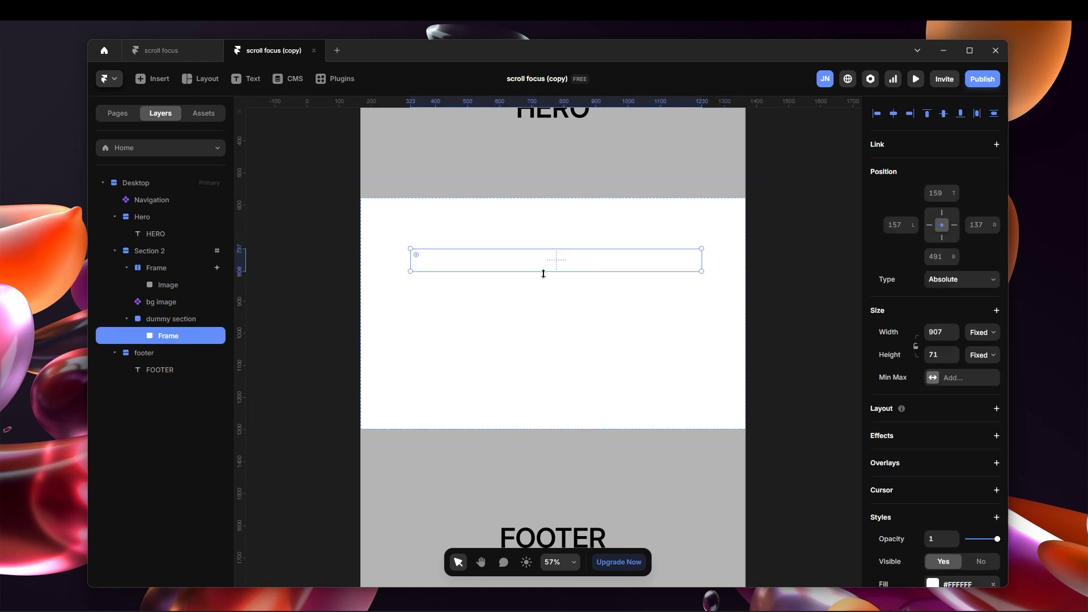
Set the bar frame's fill to red #FF2E2E
{"action": "scroll", "coordinate": [964, 340], "scroll_direction": "down", "scroll_amount": 5}
{"action": "left_click", "coordinate": [958, 310]}
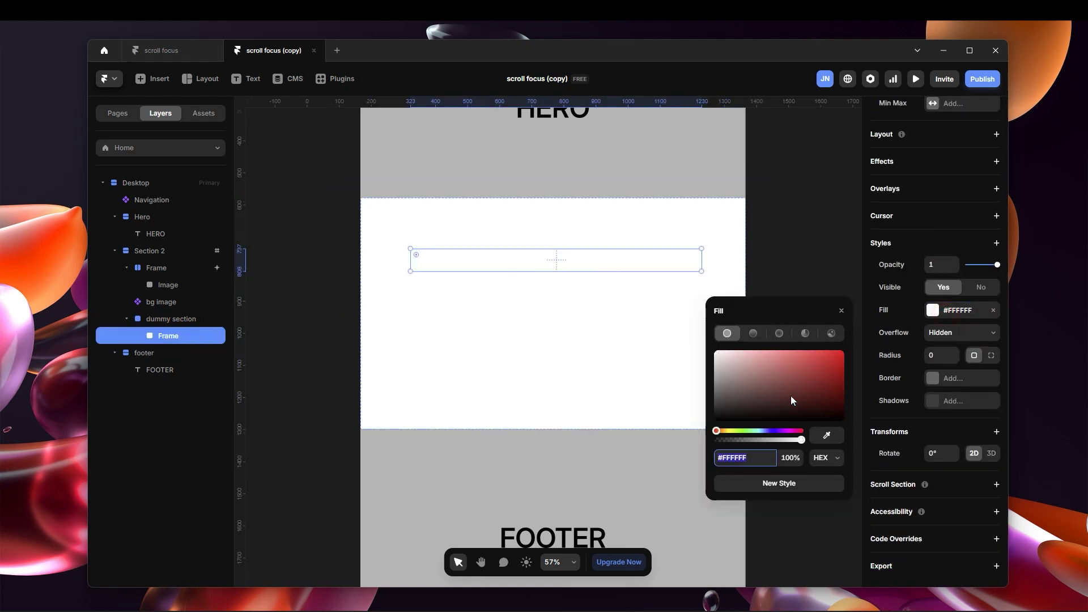
{"action": "left_click_drag", "start_coordinate": [791, 396], "coordinate": [821, 349]}
{"action": "key", "text": "Escape"}
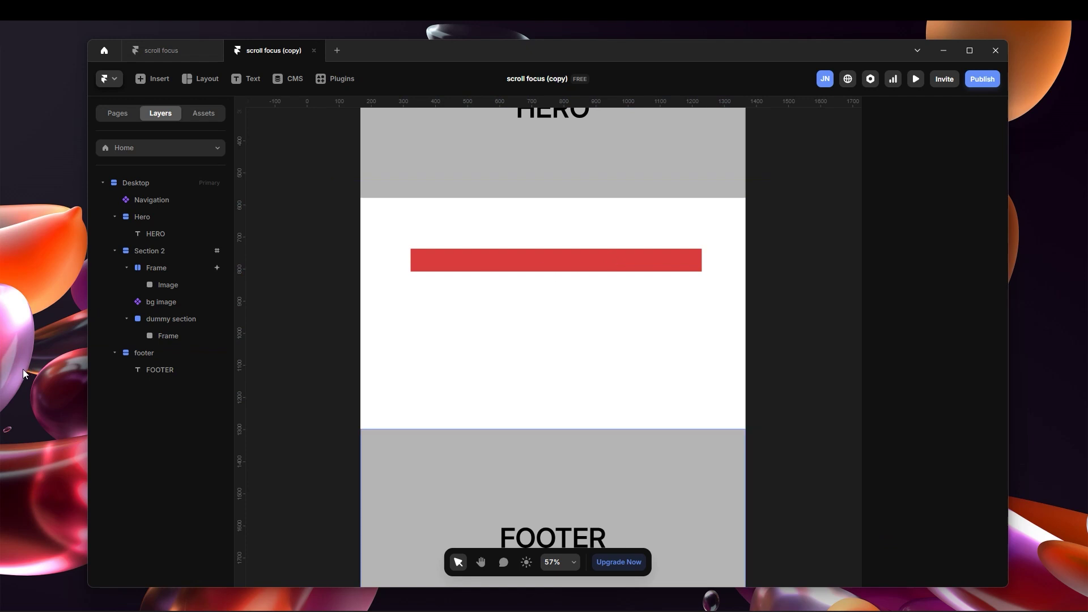
Add a layout to dummy section and set the red bar's width to Fill
{"action": "left_click", "coordinate": [167, 336]}
{"action": "left_click", "coordinate": [493, 287]}
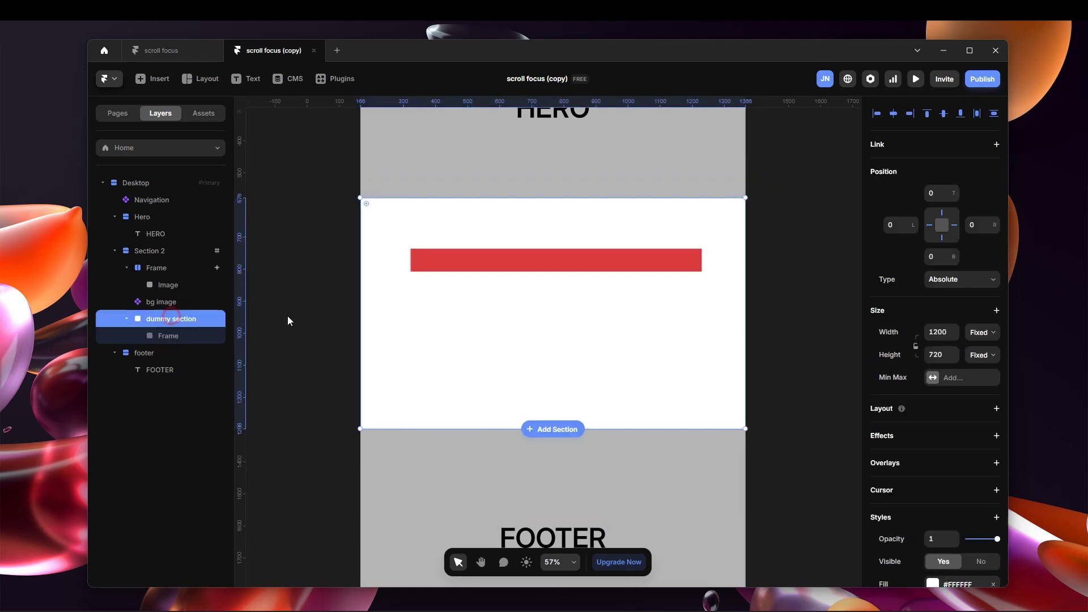
{"action": "left_click", "coordinate": [991, 407]}
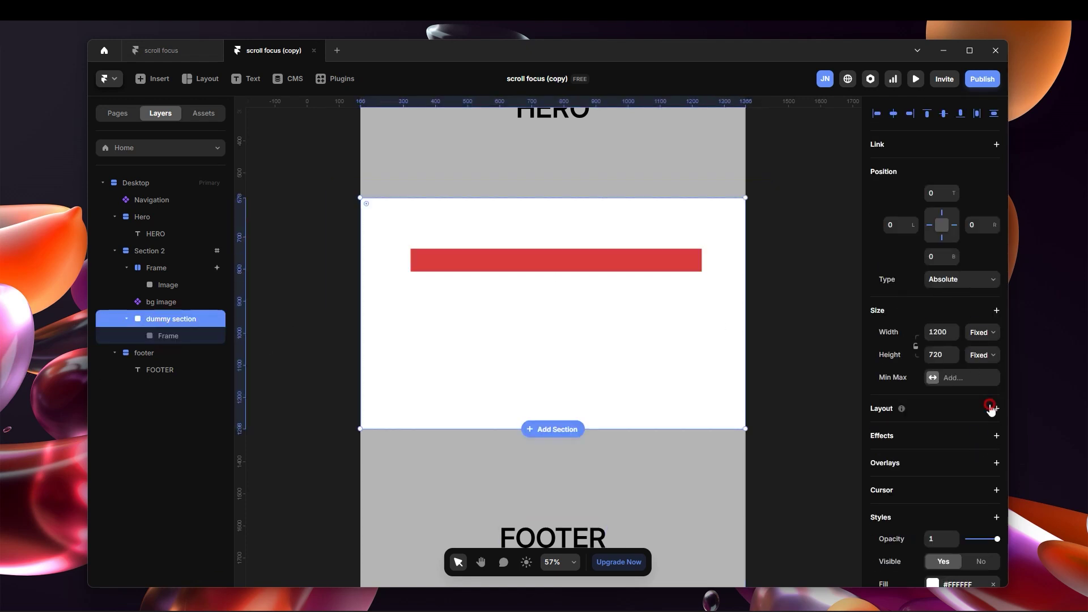
{"action": "left_click", "coordinate": [178, 336]}
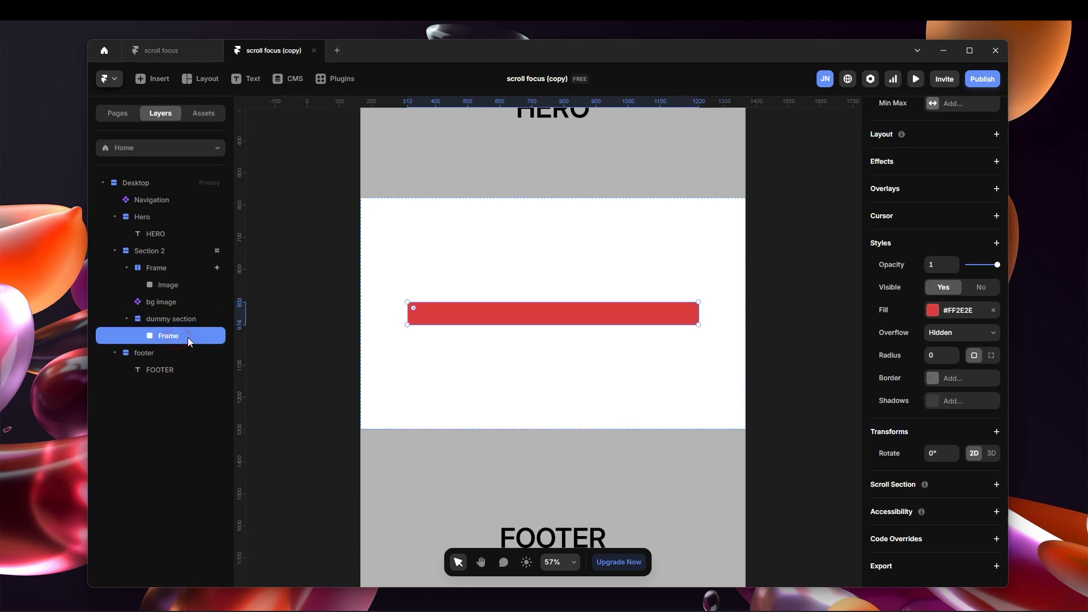
{"action": "scroll", "coordinate": [984, 227], "scroll_direction": "up", "scroll_amount": 3}
{"action": "left_click", "coordinate": [982, 228]}
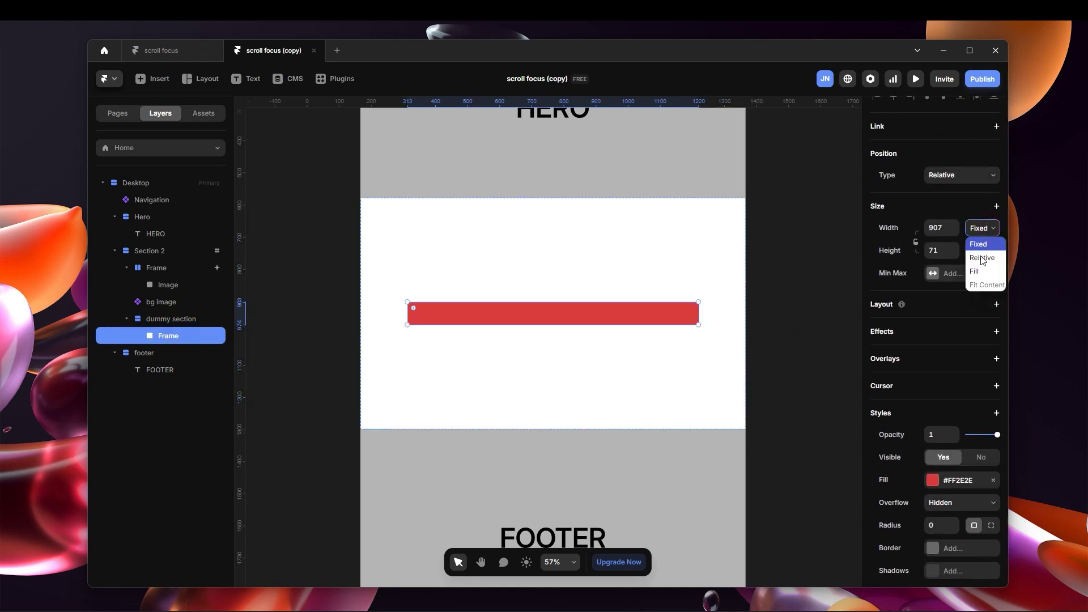
{"action": "left_click", "coordinate": [975, 271]}
Rename the red bar layer as 1 and duplicate it twice inside dummy section
{"action": "left_click", "coordinate": [171, 339]}
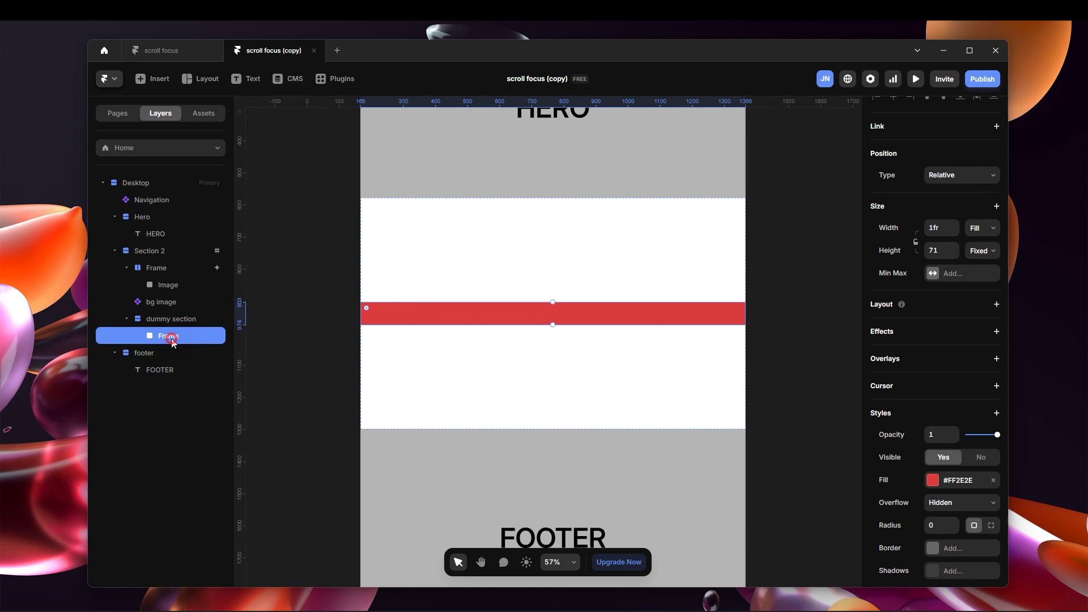
{"action": "double_click", "coordinate": [172, 339]}
{"action": "left_click", "coordinate": [301, 333]}
{"action": "left_click", "coordinate": [210, 336]}
{"action": "left_click", "coordinate": [272, 329]}
{"action": "left_click", "coordinate": [214, 336]}
{"action": "key", "text": "ctrl+d"}
{"action": "key", "text": "ctrl+d"}
Rename the second and third bar layers in dummy section as 2 and 3
{"action": "double_click", "coordinate": [182, 352]}
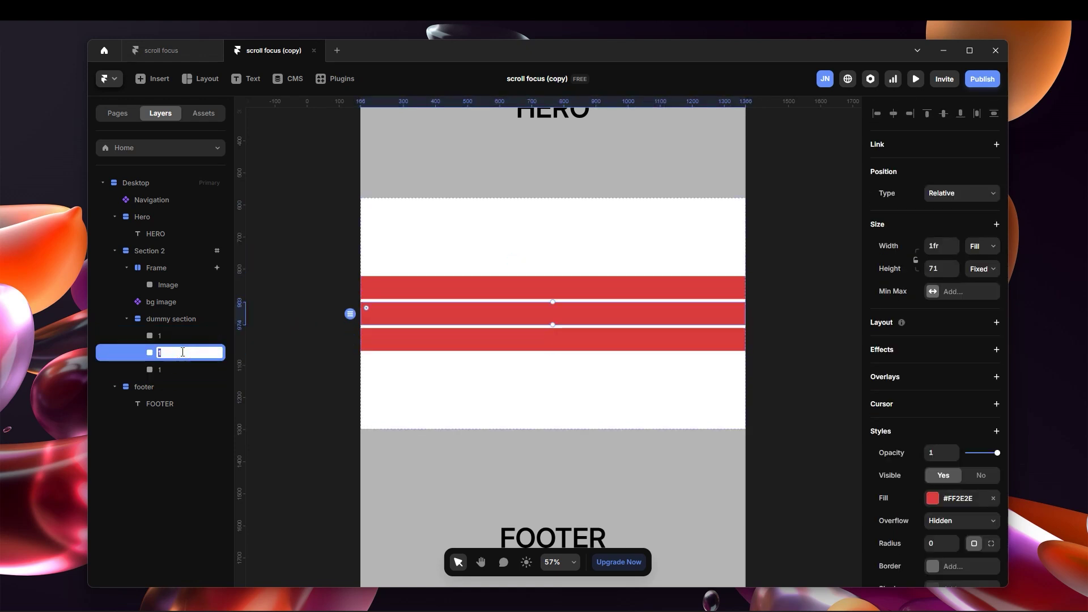
{"action": "type", "text": "2"}
{"action": "double_click", "coordinate": [180, 370]}
{"action": "type", "text": "3"}
{"action": "left_click", "coordinate": [285, 340]}
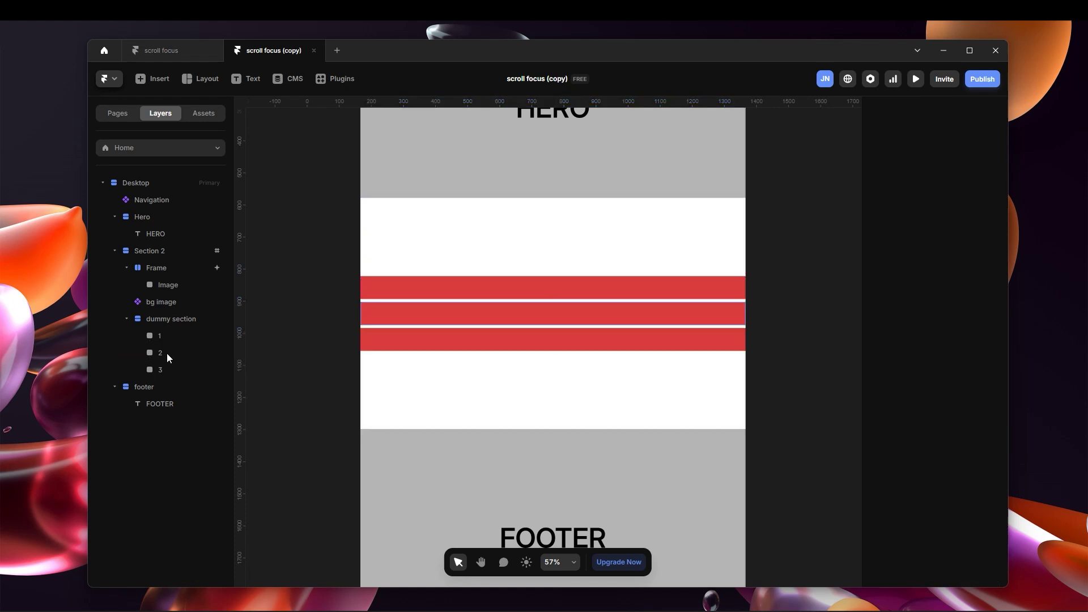
Set dummy section's layout distribution to Space Between so the three red bars spread over its full height
{"action": "left_click", "coordinate": [178, 321]}
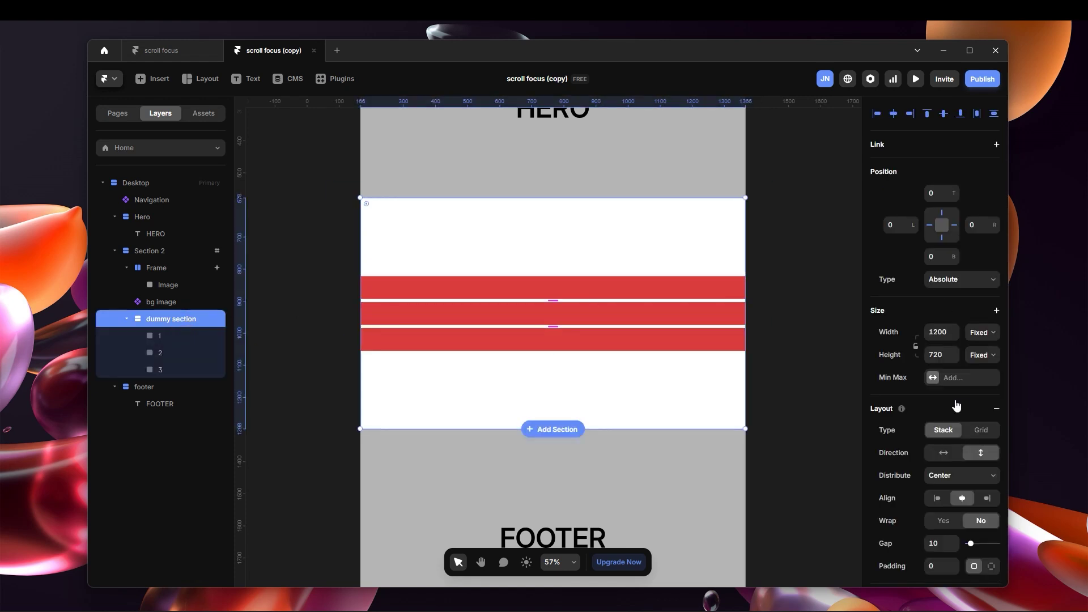
{"action": "scroll", "coordinate": [957, 406], "scroll_direction": "down", "scroll_amount": 3}
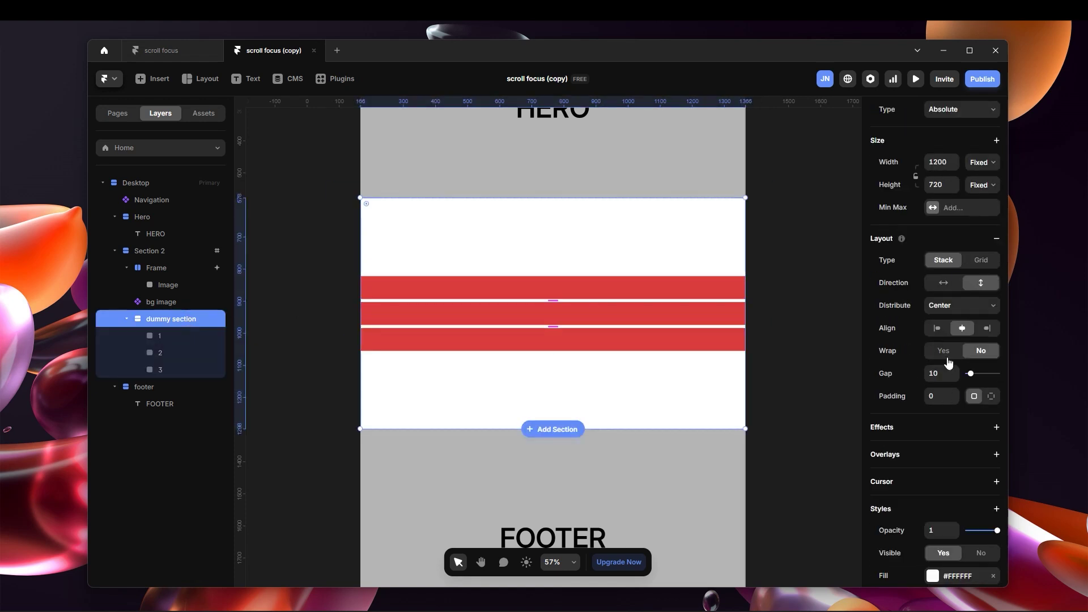
{"action": "left_click", "coordinate": [971, 308]}
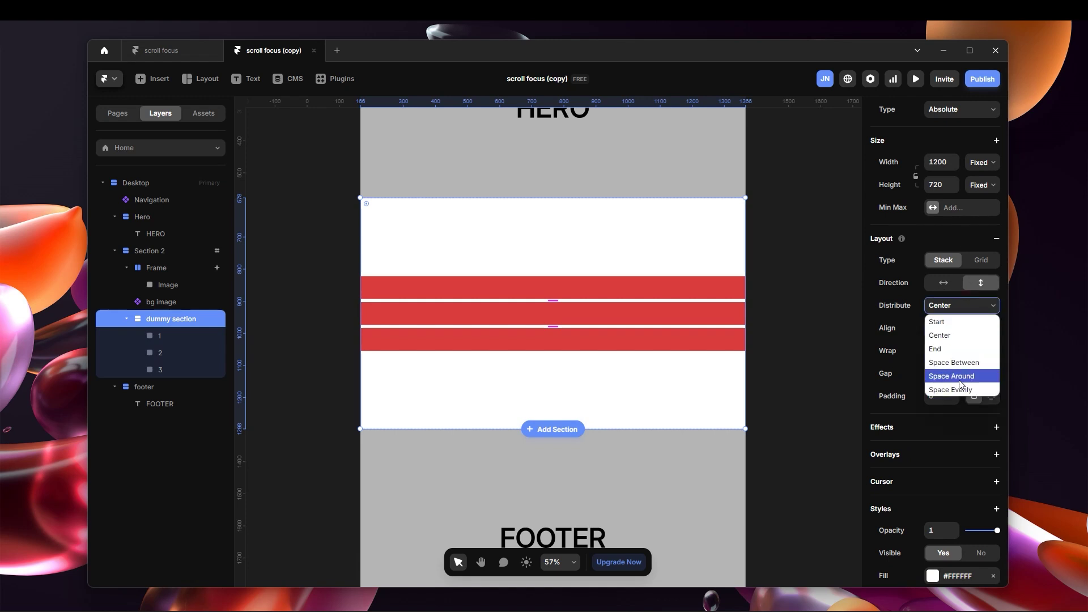
{"action": "left_click", "coordinate": [957, 362]}
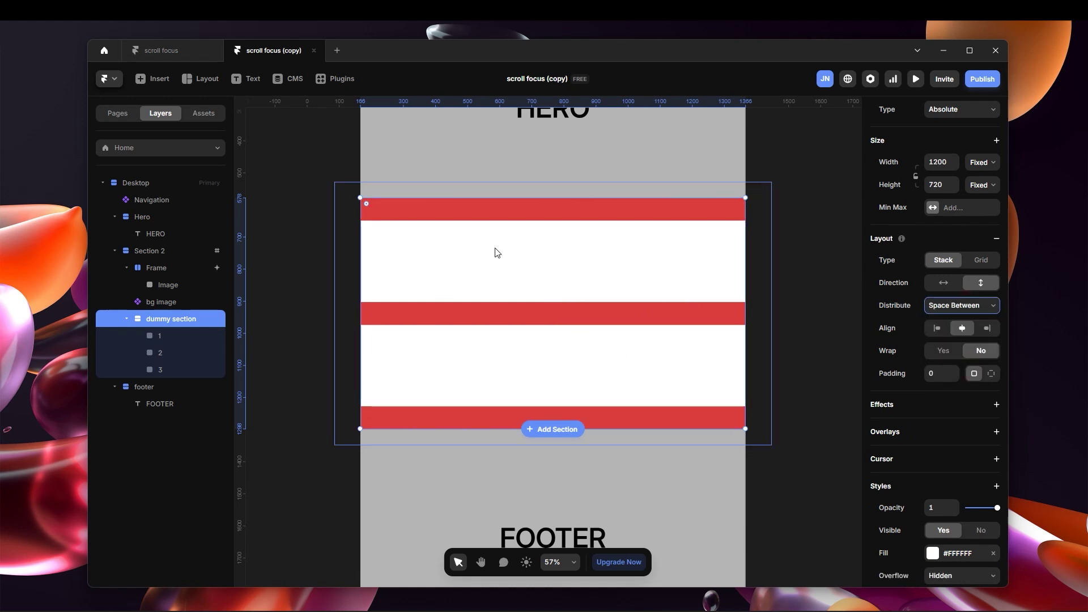
{"action": "left_click", "coordinate": [805, 210]}
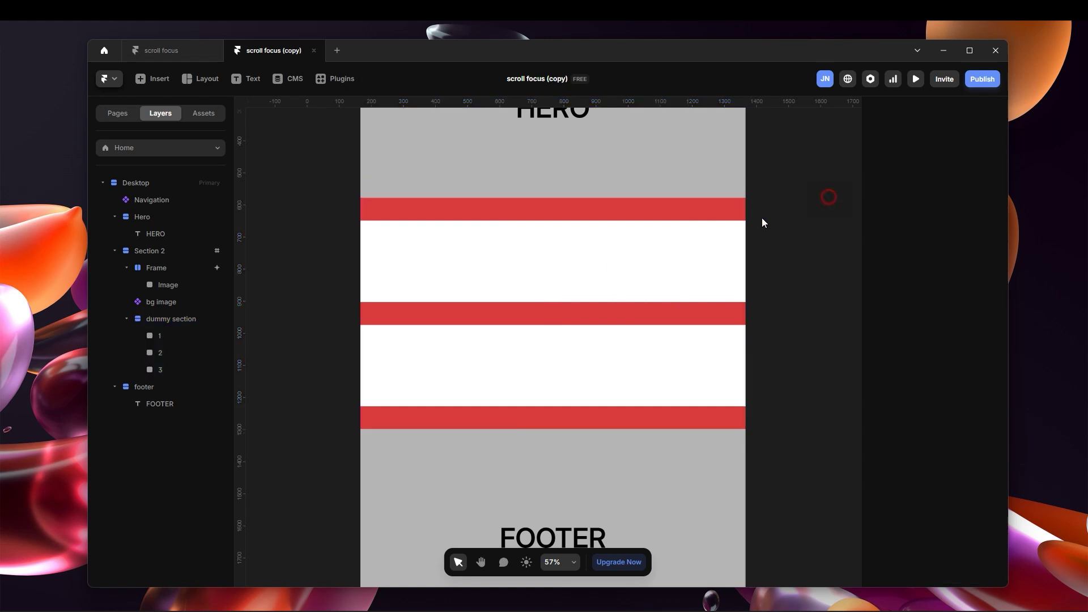
Add a scroll section named x to bar 1 in dummy section
{"action": "left_click", "coordinate": [160, 336]}
{"action": "scroll", "coordinate": [941, 513], "scroll_direction": "down", "scroll_amount": 3}
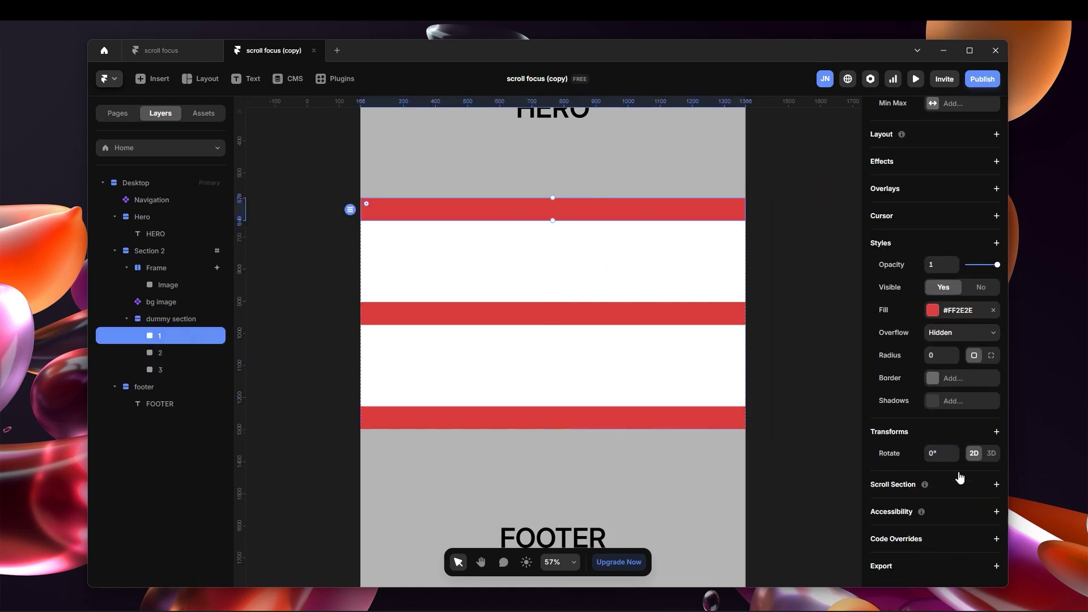
{"action": "left_click", "coordinate": [996, 485]}
{"action": "left_click", "coordinate": [962, 510]}
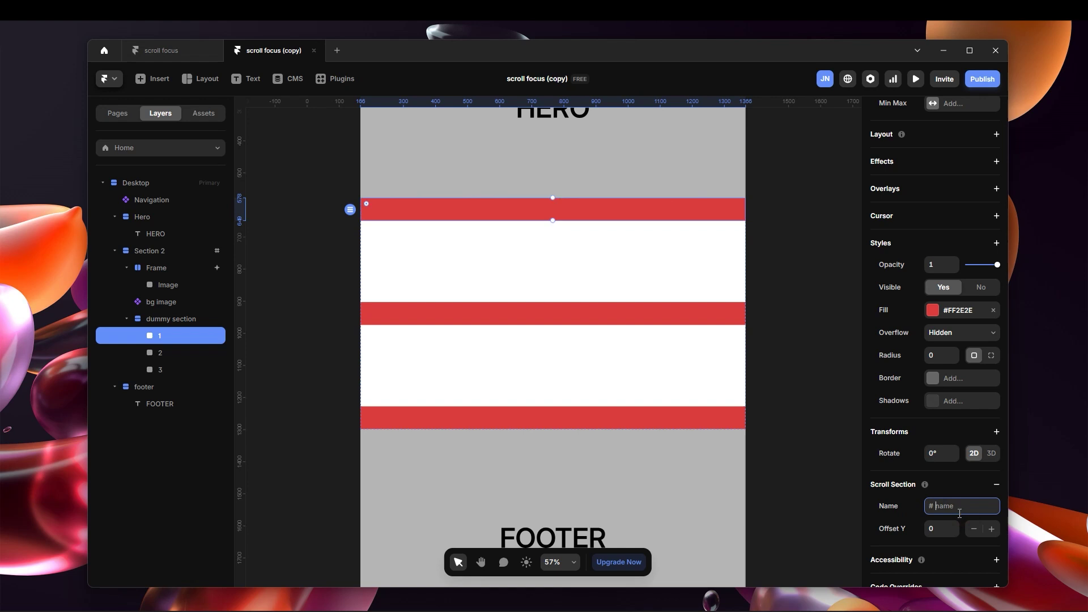
Add a scroll section named y to bar 2 in dummy section
{"action": "left_click", "coordinate": [192, 347]}
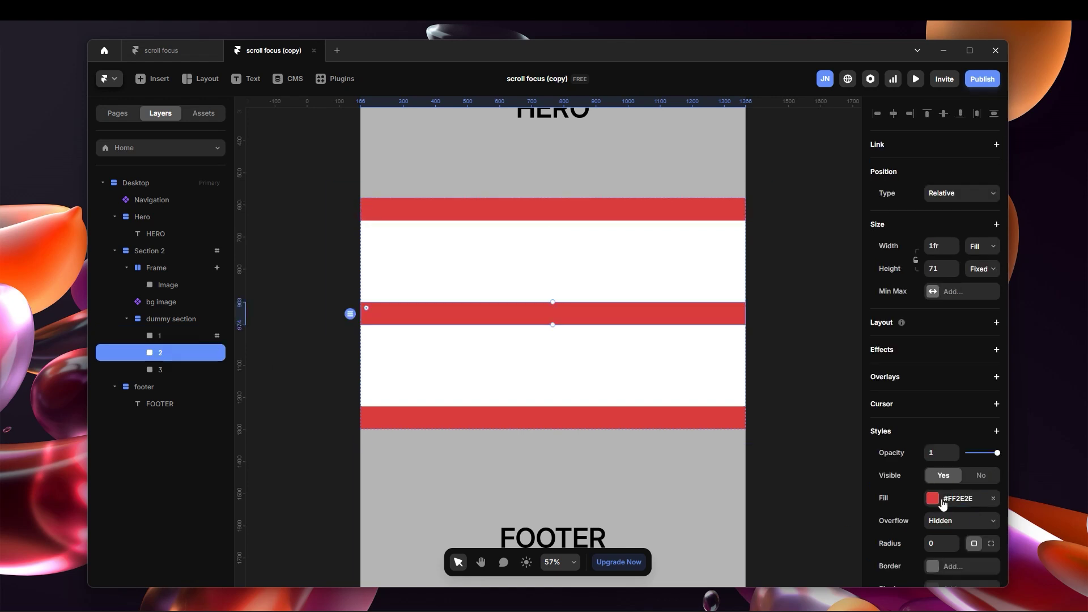
{"action": "scroll", "coordinate": [943, 504], "scroll_direction": "down", "scroll_amount": 4}
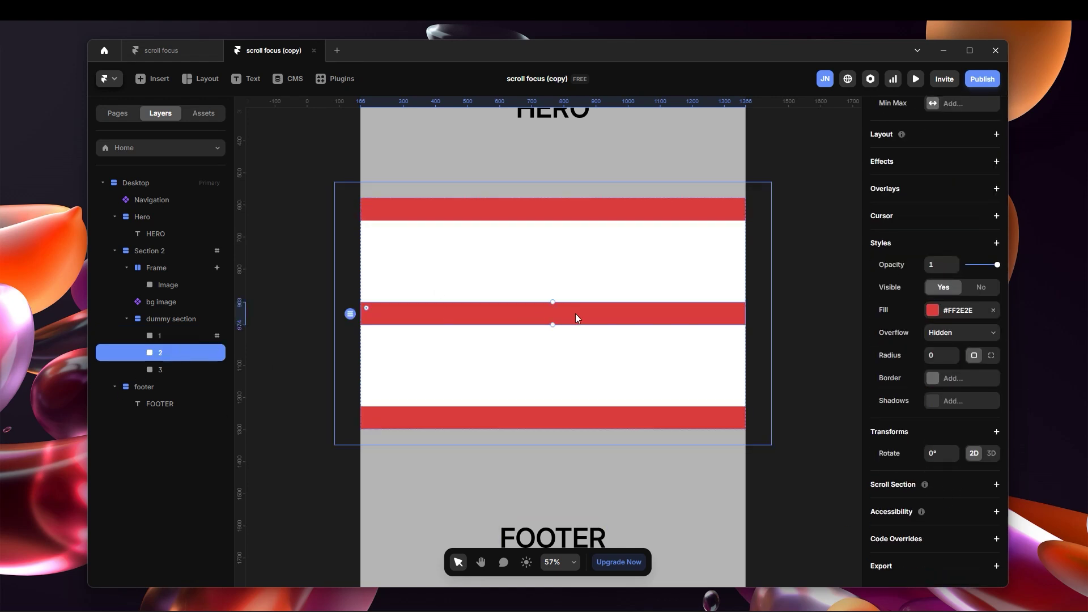
{"action": "left_click", "coordinate": [997, 484]}
{"action": "left_click", "coordinate": [960, 507]}
{"action": "type", "text": "2"}
Add a scroll section named z to bar 3 in dummy section
{"action": "left_click", "coordinate": [183, 370]}
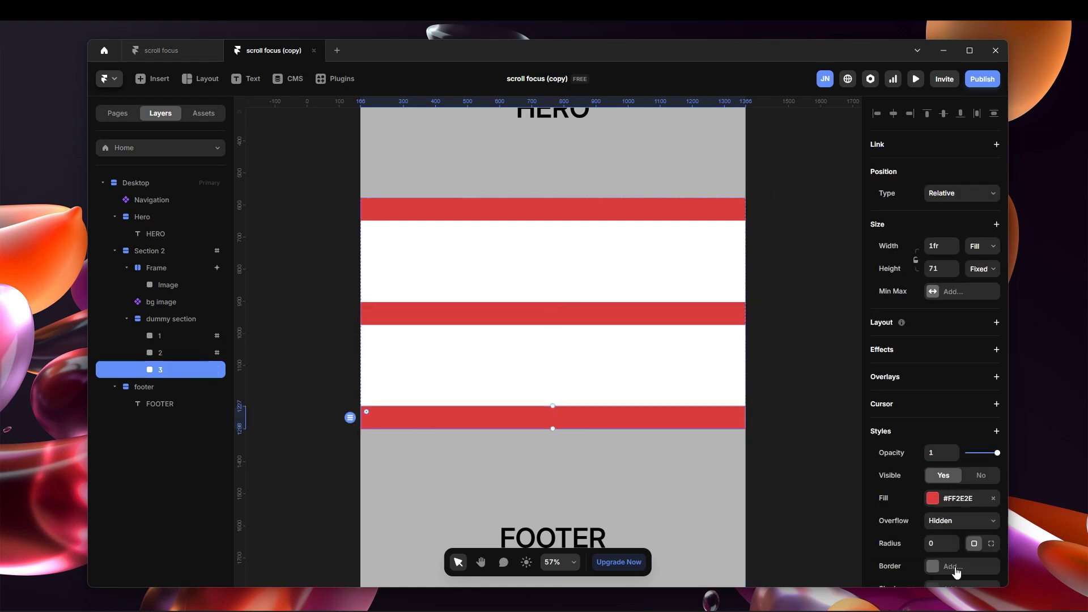
{"action": "scroll", "coordinate": [968, 463], "scroll_direction": "down", "scroll_amount": 3}
{"action": "left_click", "coordinate": [996, 484]}
{"action": "left_click", "coordinate": [944, 506]}
{"action": "type", "text": "3"}
{"action": "left_click", "coordinate": [811, 363]}
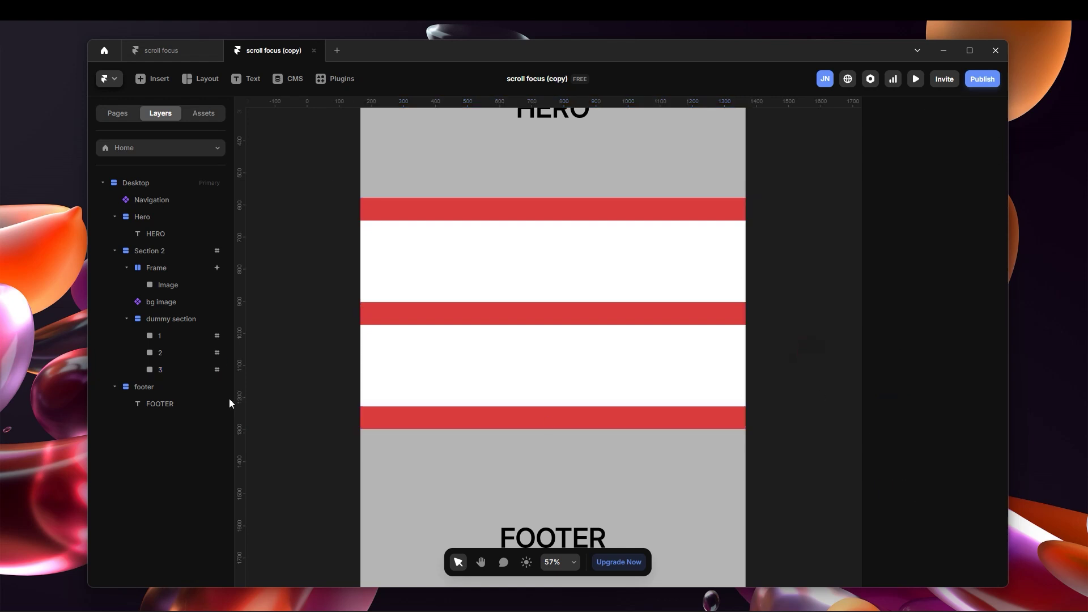
{"action": "left_click", "coordinate": [177, 319]}
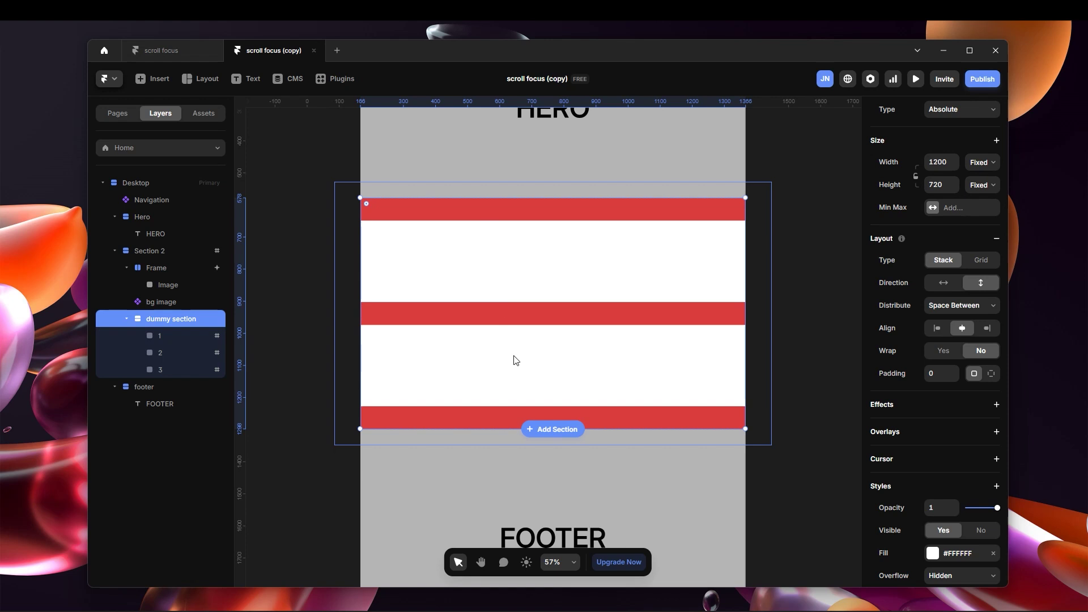
{"action": "left_click", "coordinate": [166, 304]}
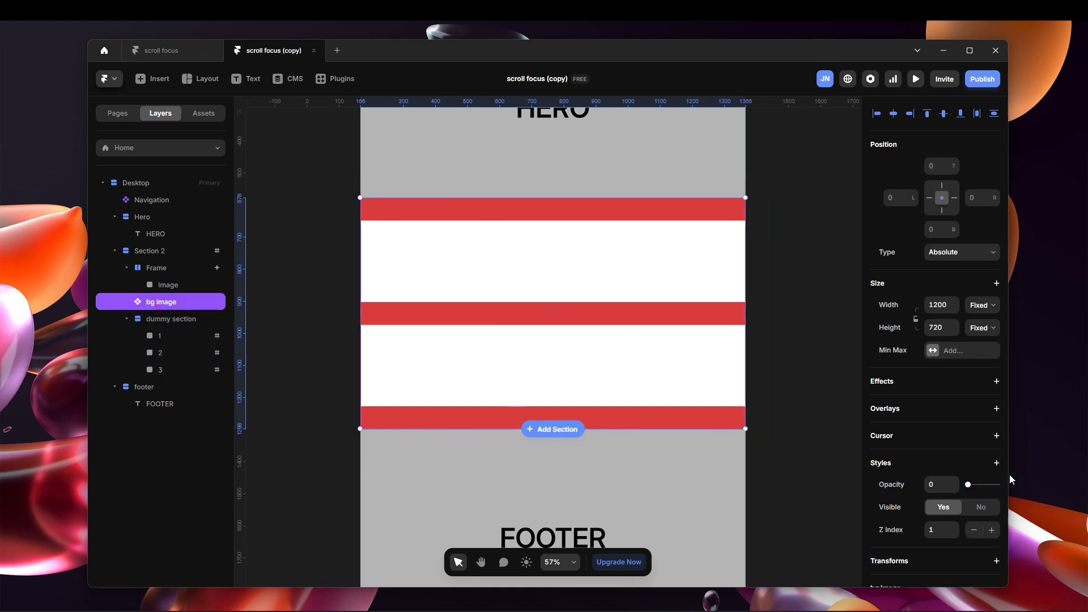
{"action": "mouse_move", "coordinate": [968, 489]}
{"action": "left_mouse_down"}
{"action": "mouse_move", "coordinate": [1018, 493]}
{"action": "mouse_move", "coordinate": [947, 485]}
{"action": "left_mouse_up"}
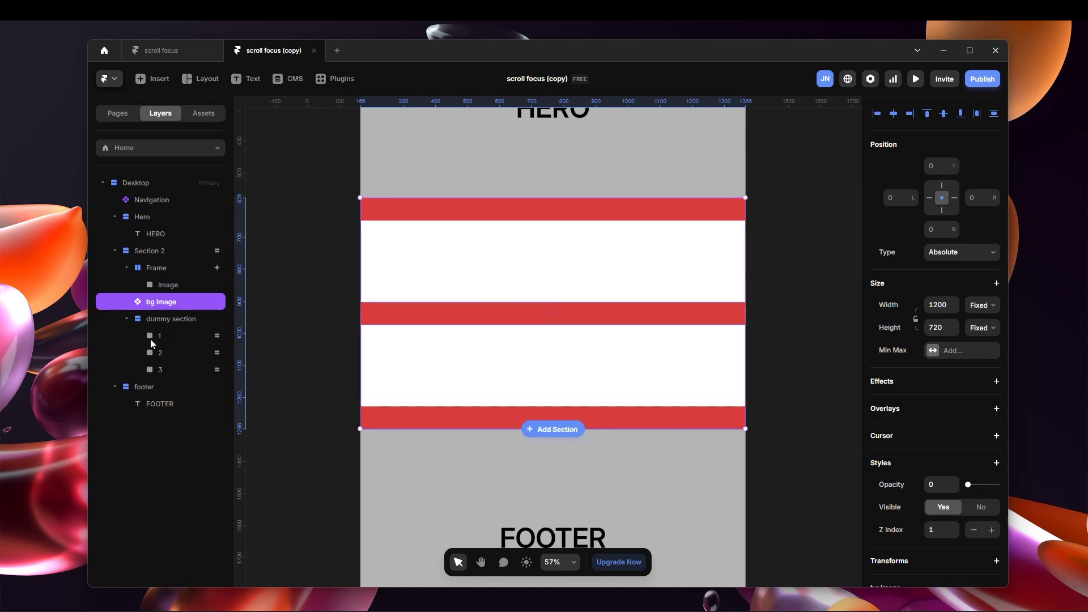
{"action": "left_click", "coordinate": [172, 321]}
{"action": "scroll", "coordinate": [964, 369], "scroll_direction": "down", "scroll_amount": 5}
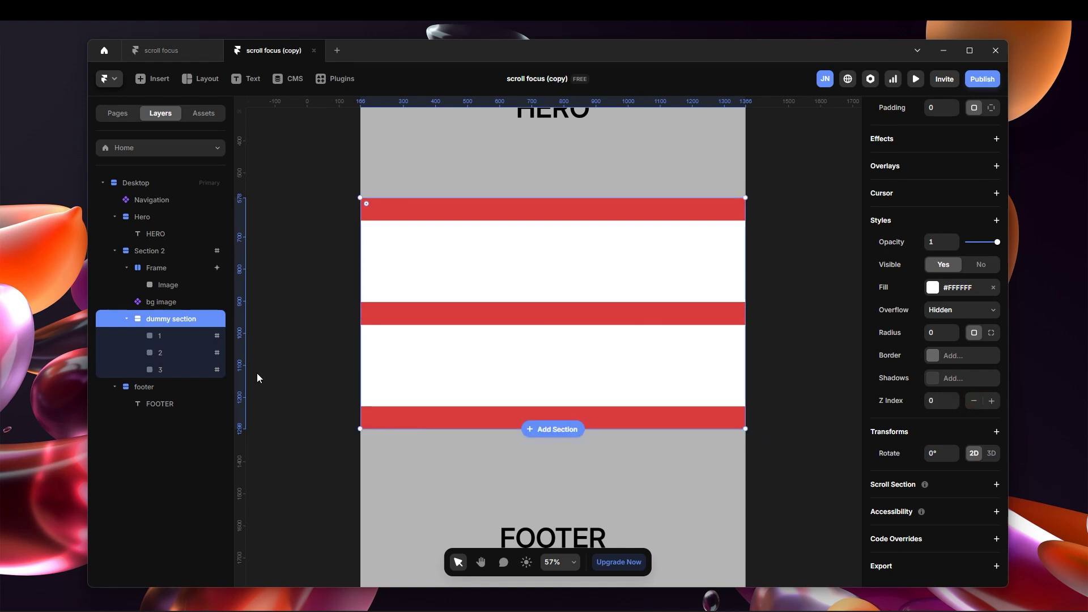
Raise the opacity of Frame and bg image together to 1 as a check and return it to 0
{"action": "left_click", "coordinate": [170, 302]}
{"action": "left_click", "coordinate": [165, 267], "text": "shift"}
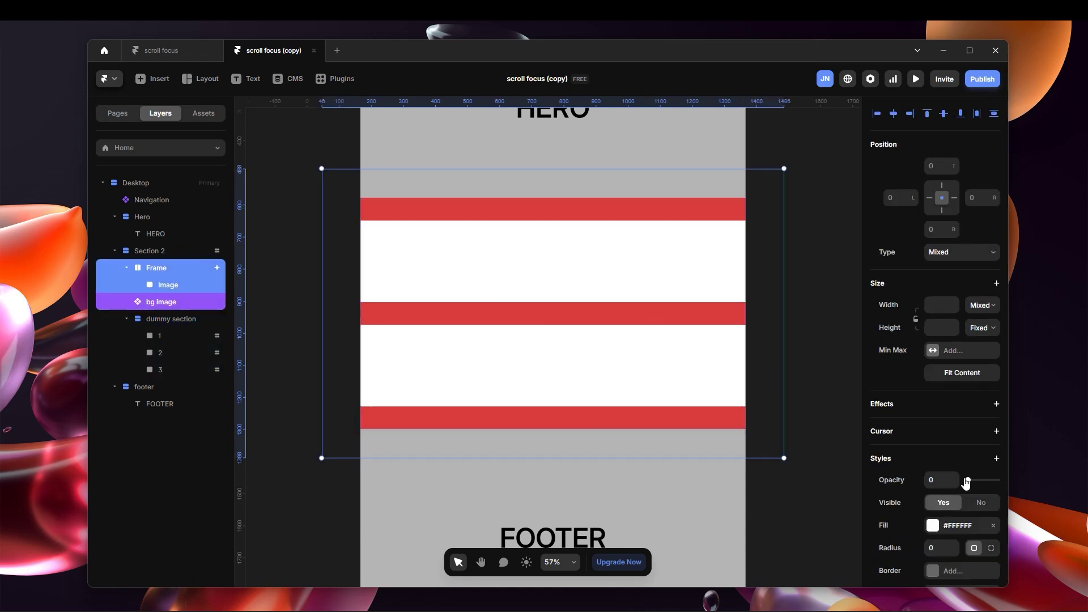
{"action": "left_click_drag", "start_coordinate": [969, 482], "coordinate": [1025, 489]}
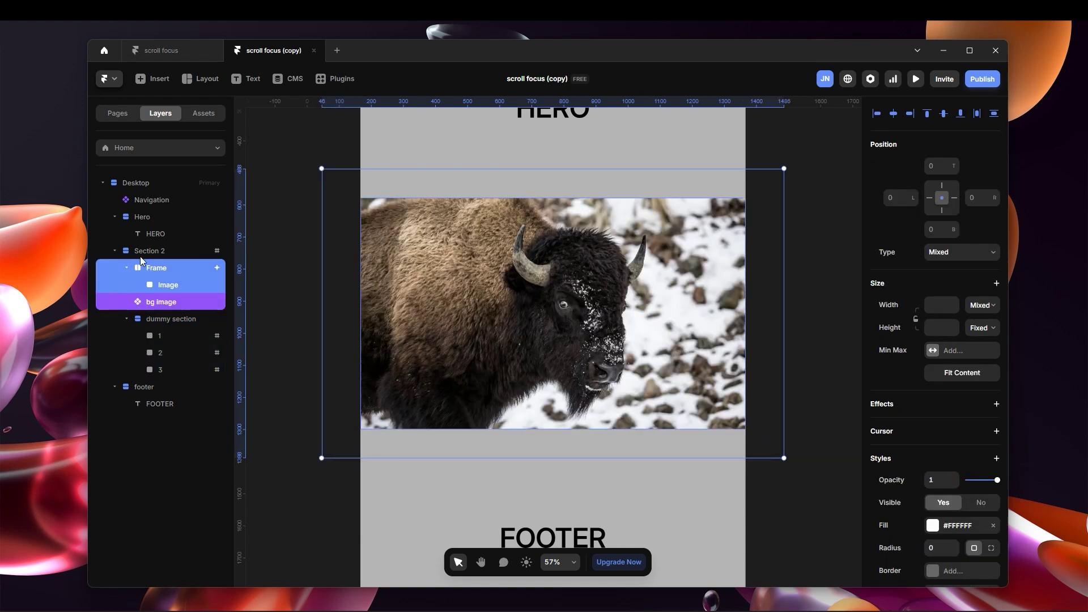
{"action": "left_click_drag", "start_coordinate": [998, 483], "coordinate": [624, 422]}
{"action": "left_click", "coordinate": [179, 320]}
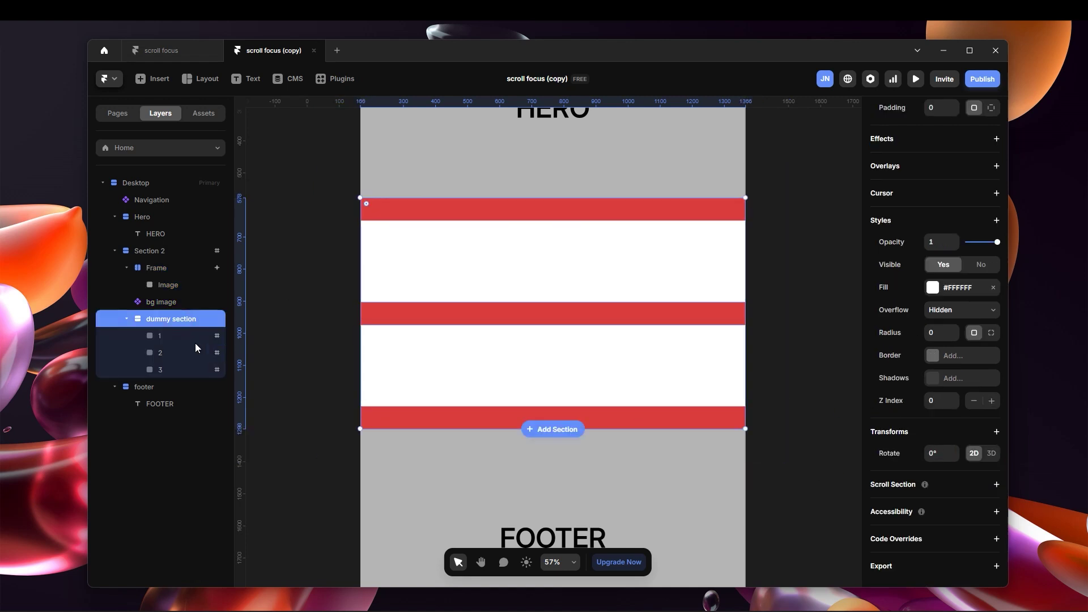
{"action": "left_click", "coordinate": [192, 330]}
Add a Scroll Variant effect to bg image with the Section in View trigger and the viewport set to bottom
{"action": "left_click", "coordinate": [188, 303]}
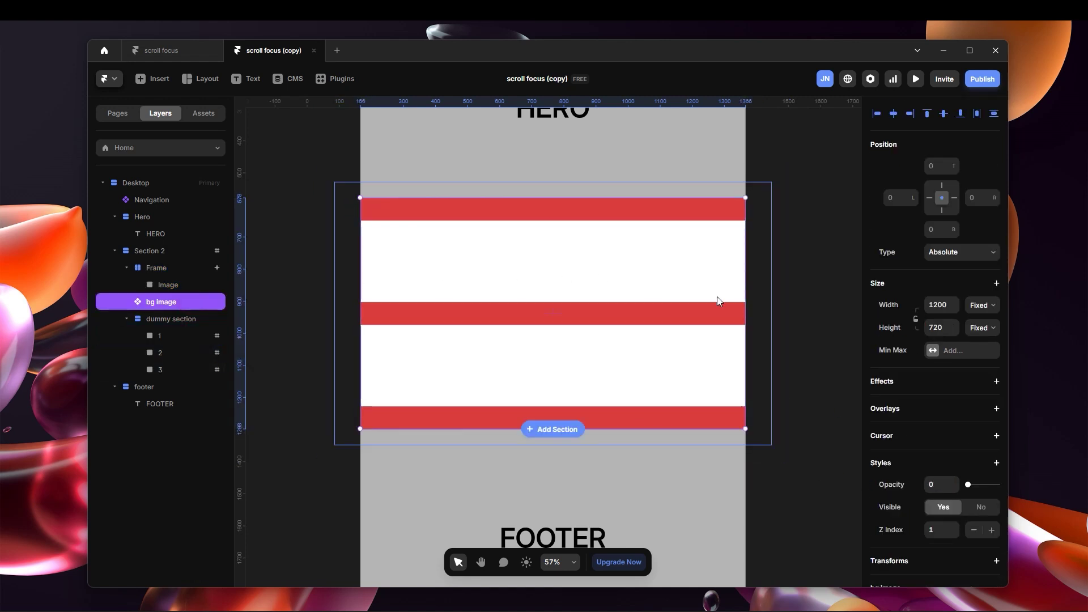
{"action": "scroll", "coordinate": [956, 417], "scroll_direction": "down", "scroll_amount": 3}
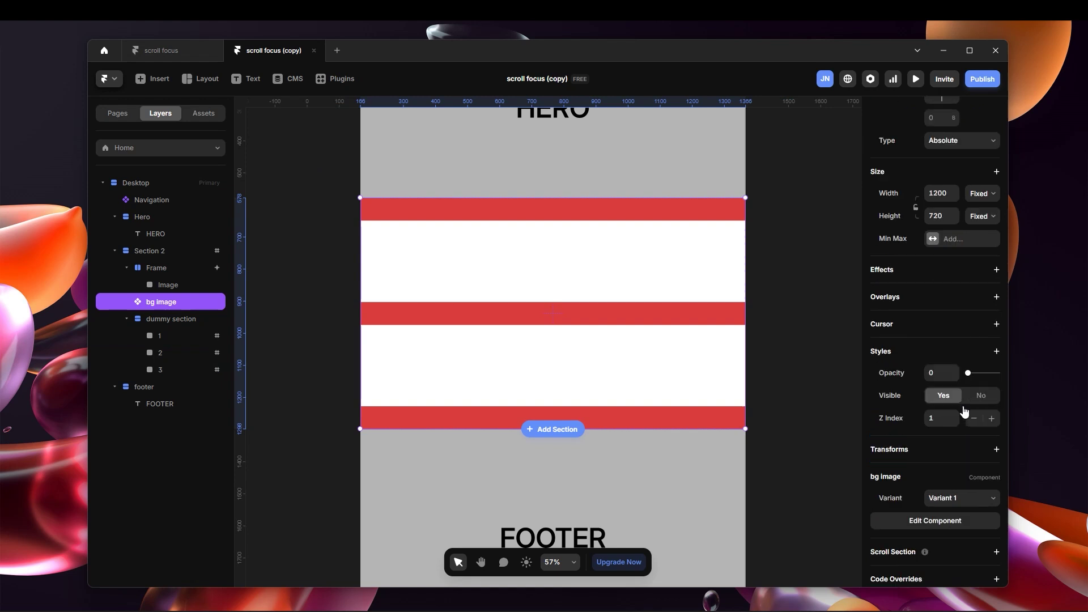
{"action": "left_click", "coordinate": [997, 229]}
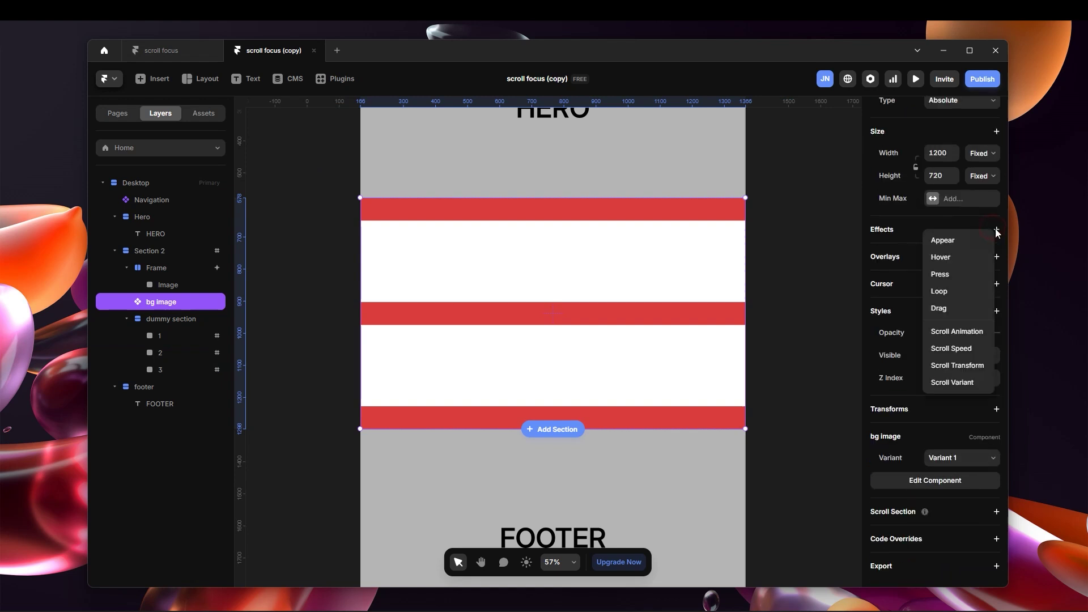
{"action": "left_click", "coordinate": [958, 383]}
{"action": "left_click", "coordinate": [805, 283]}
{"action": "left_click", "coordinate": [815, 327]}
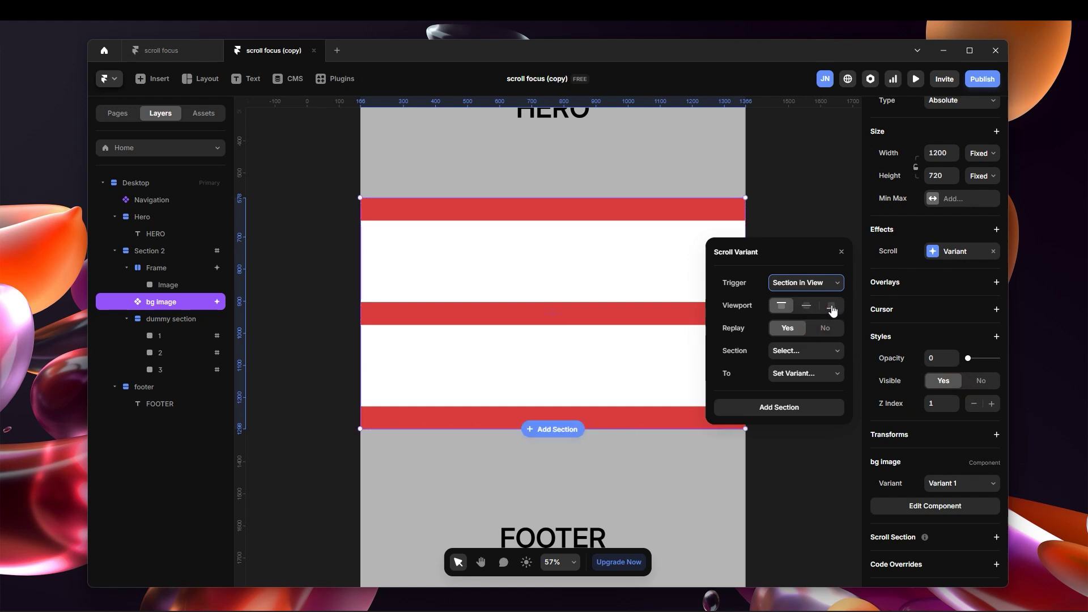
{"action": "left_click", "coordinate": [831, 306]}
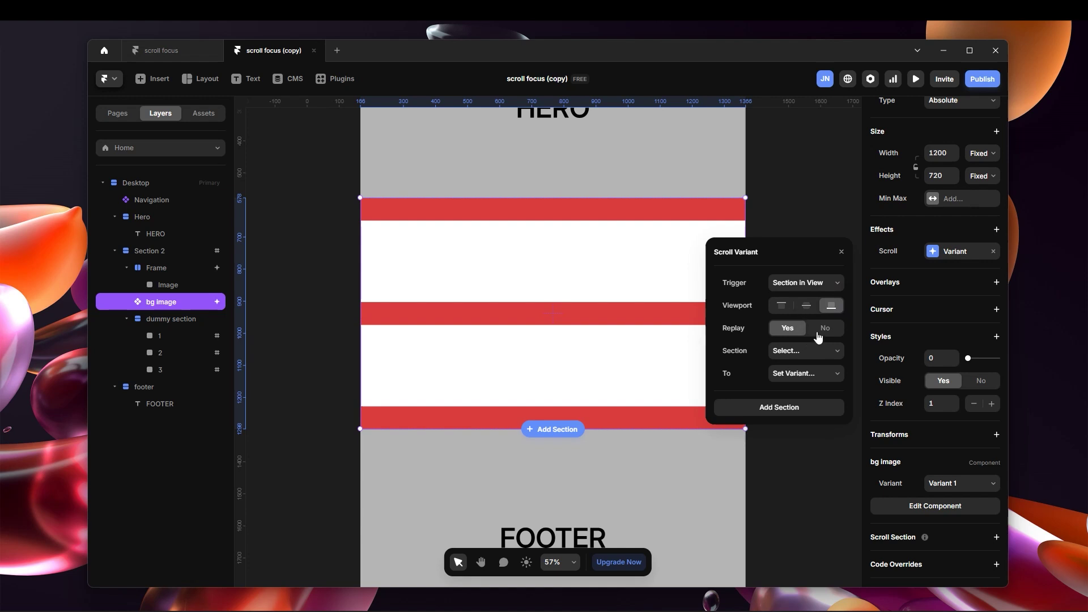
Map section #x to Variant 1 in bg image's Scroll Variant effect
{"action": "left_click", "coordinate": [812, 353]}
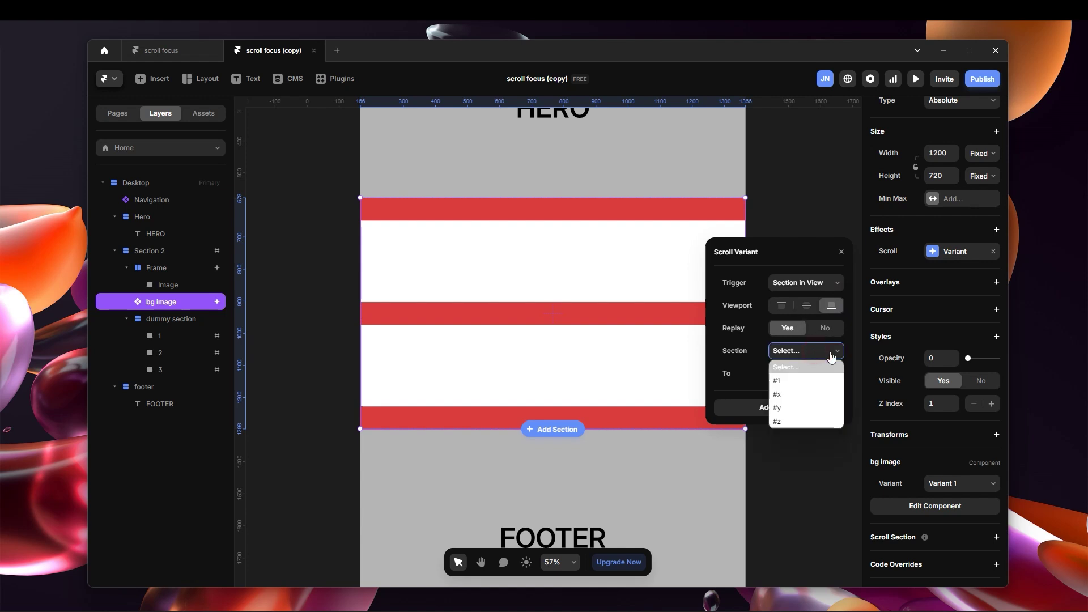
{"action": "left_click", "coordinate": [809, 395]}
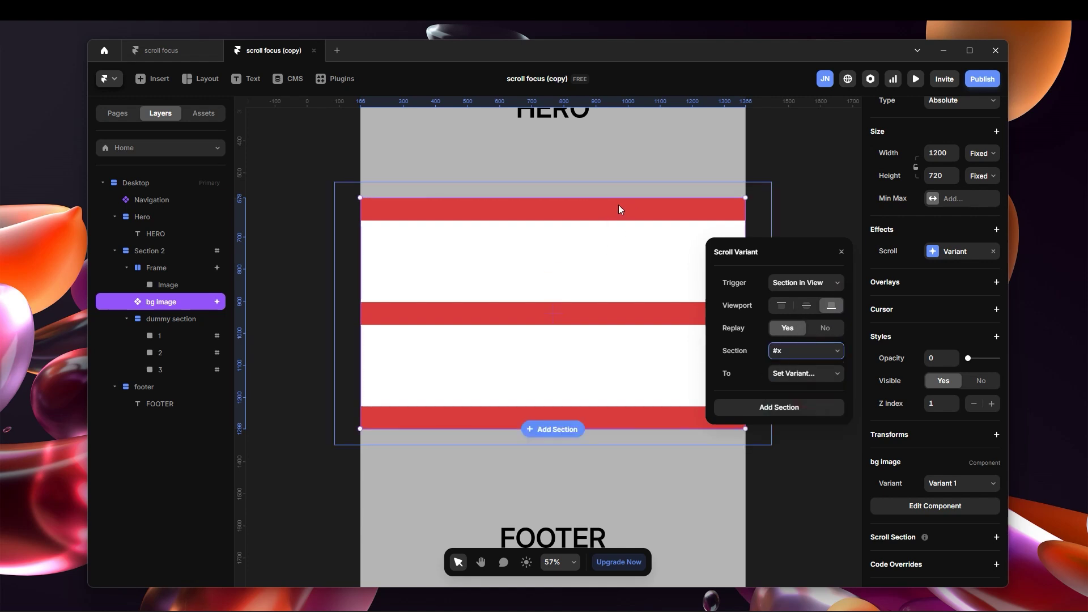
{"action": "left_click", "coordinate": [809, 374]}
{"action": "left_click", "coordinate": [804, 405]}
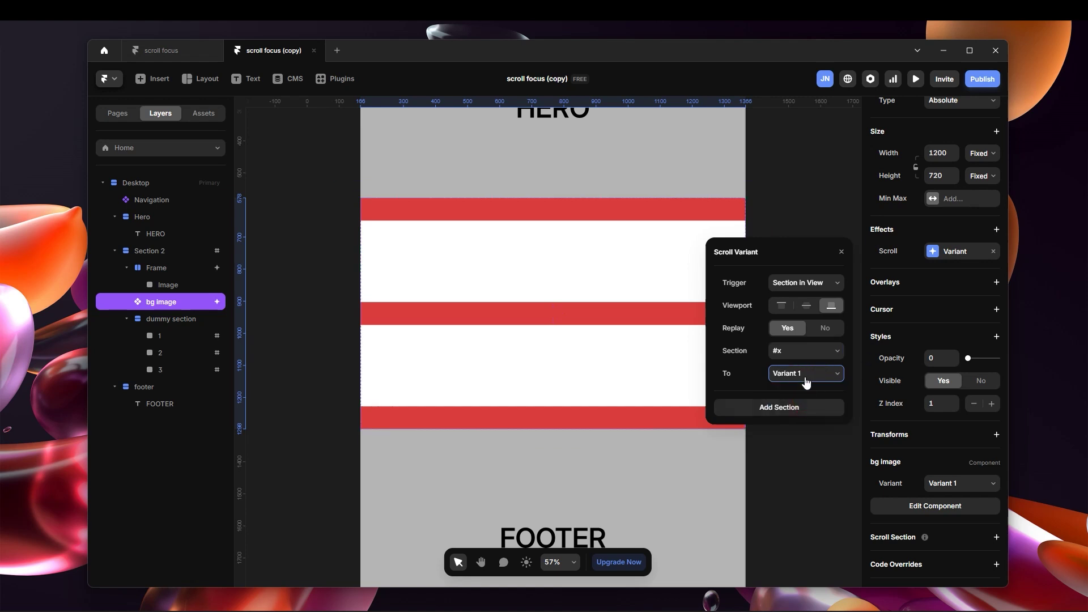
Add a second section to the Scroll Variant effect, mapping #y to Variant 2
{"action": "left_click", "coordinate": [784, 413]}
{"action": "left_click", "coordinate": [808, 414]}
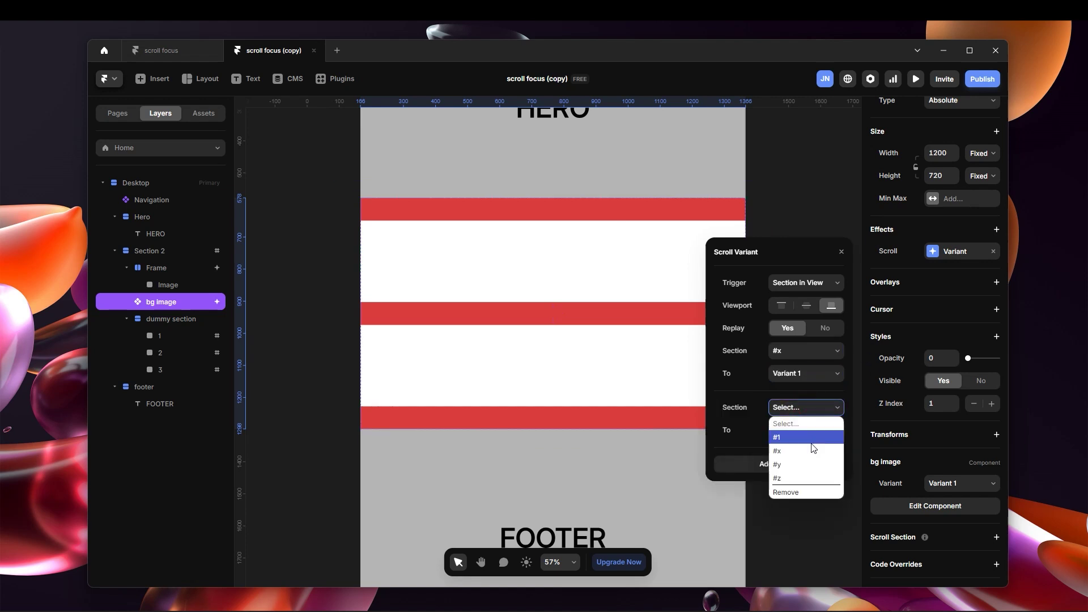
{"action": "left_click", "coordinate": [812, 466]}
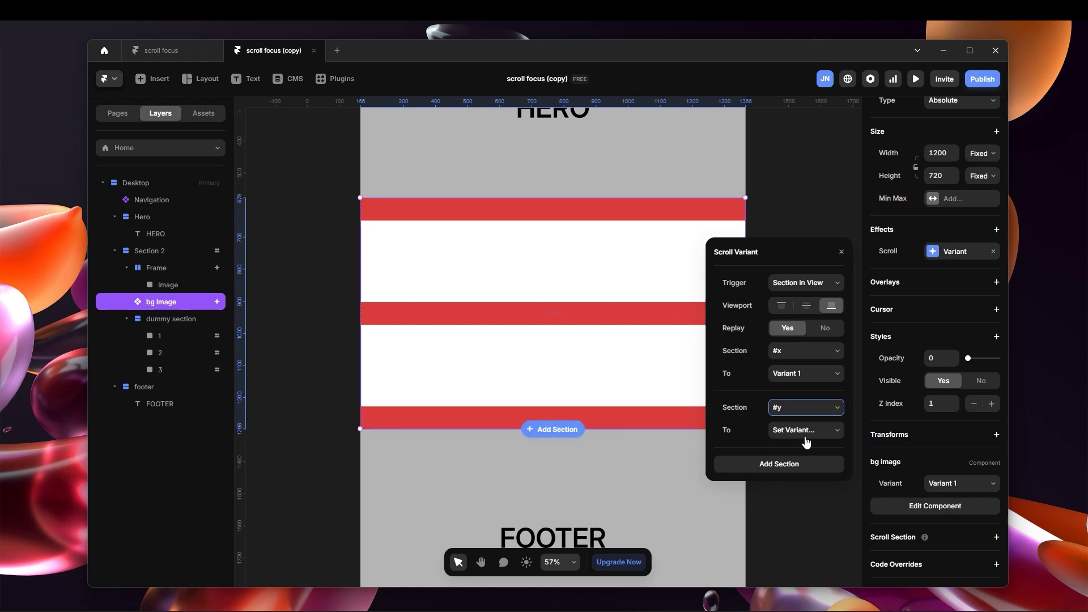
{"action": "left_click", "coordinate": [806, 436]}
{"action": "left_click", "coordinate": [794, 476]}
Add a third section to the Scroll Variant effect, mapping #z to Variant 3, and close the effect's settings
{"action": "left_click", "coordinate": [798, 465]}
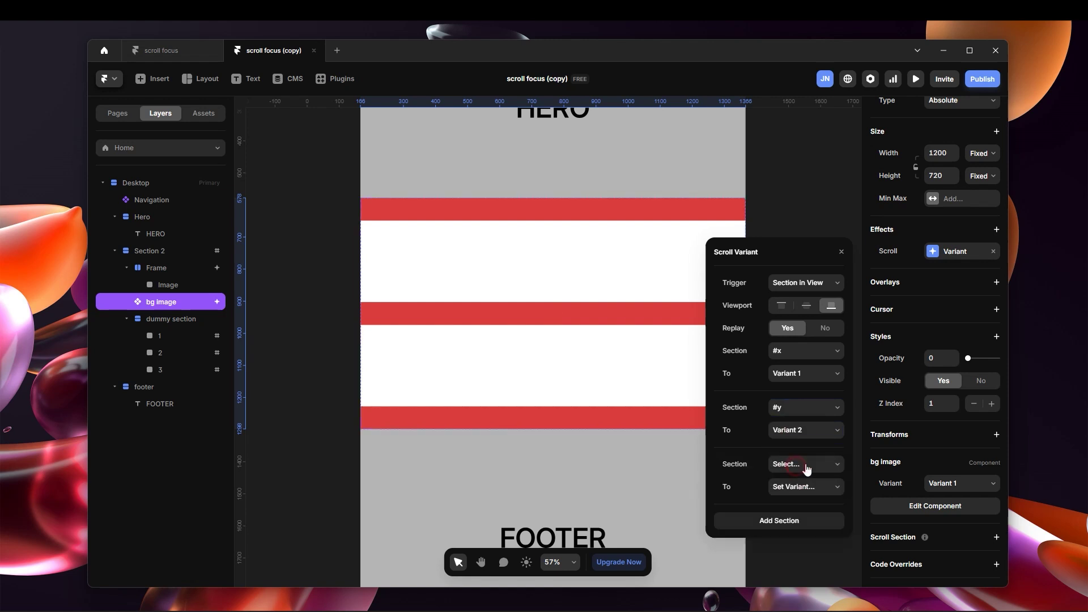
{"action": "left_click", "coordinate": [824, 467]}
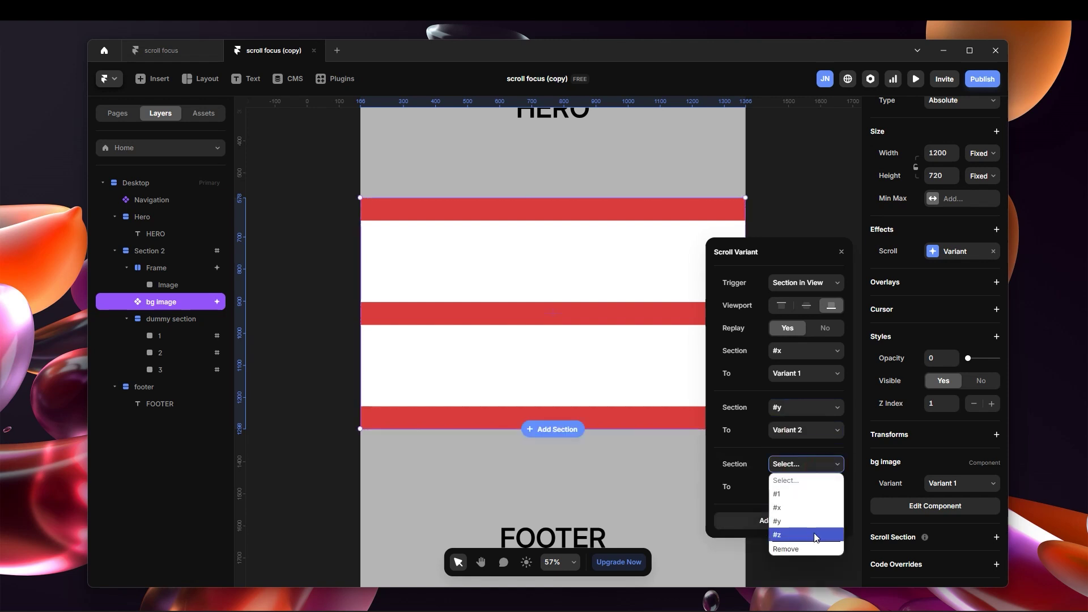
{"action": "left_click", "coordinate": [817, 536]}
{"action": "left_click", "coordinate": [827, 487]}
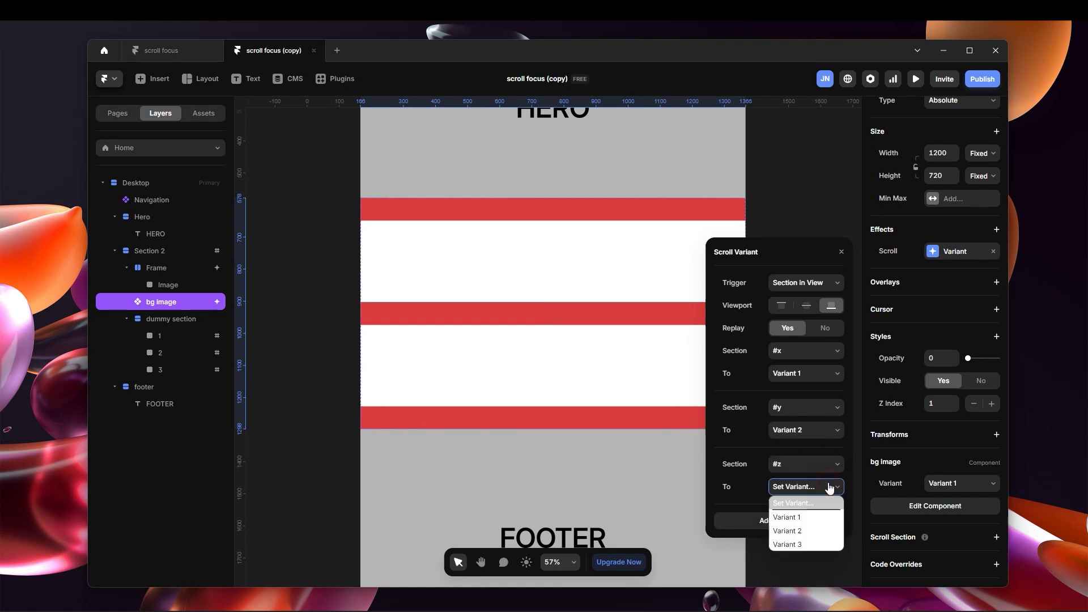
{"action": "left_click", "coordinate": [824, 545]}
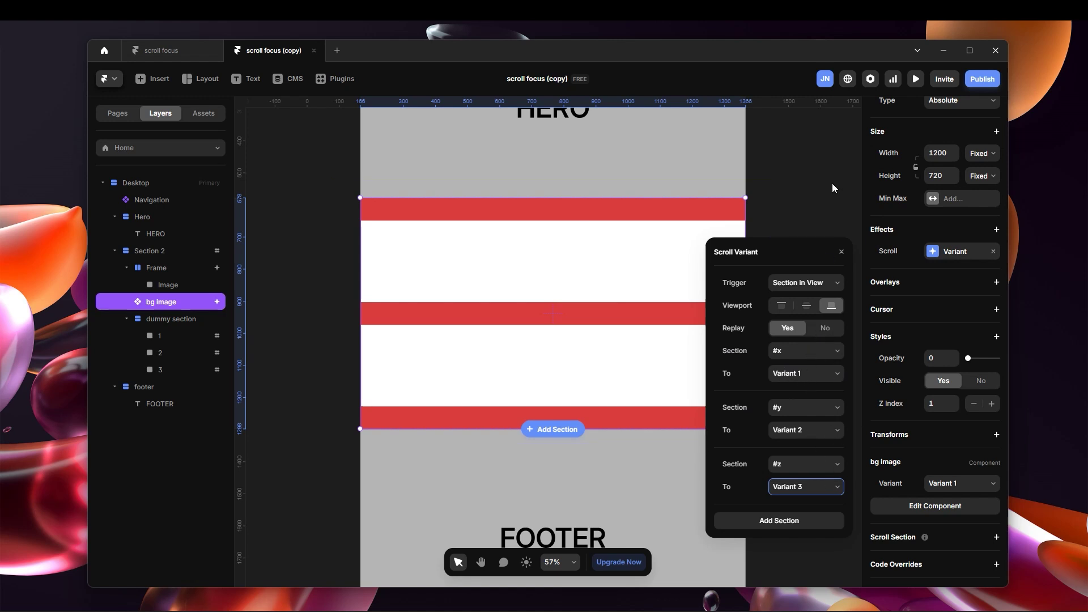
{"action": "left_click", "coordinate": [809, 211]}
Set the dummy section's opacity to 0, and raise the opacity of Frame and bg image together to 1
{"action": "left_click", "coordinate": [173, 319]}
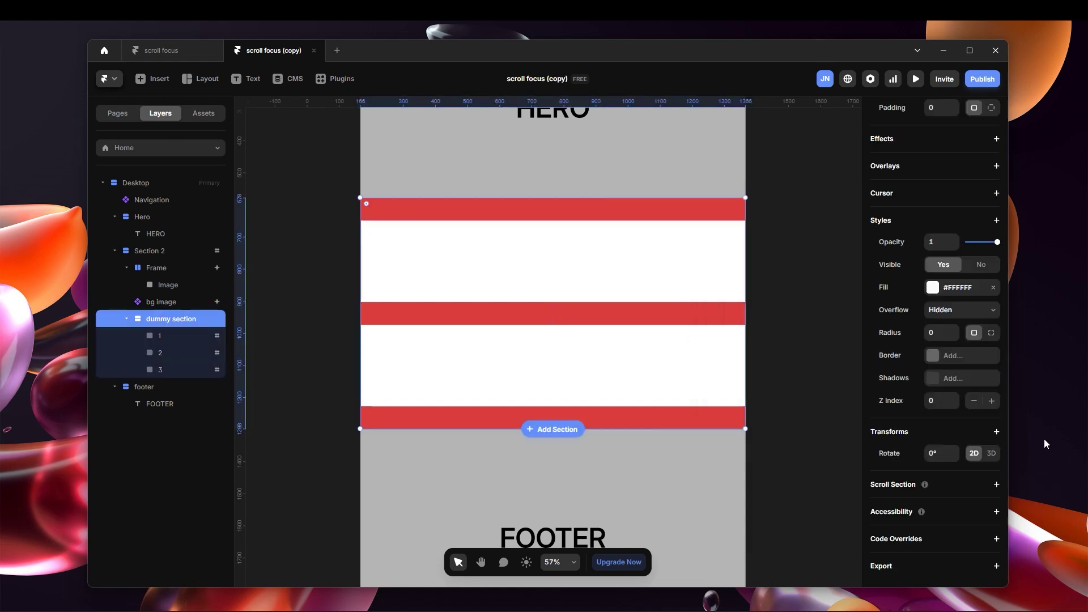
{"action": "left_click_drag", "start_coordinate": [997, 243], "coordinate": [876, 252]}
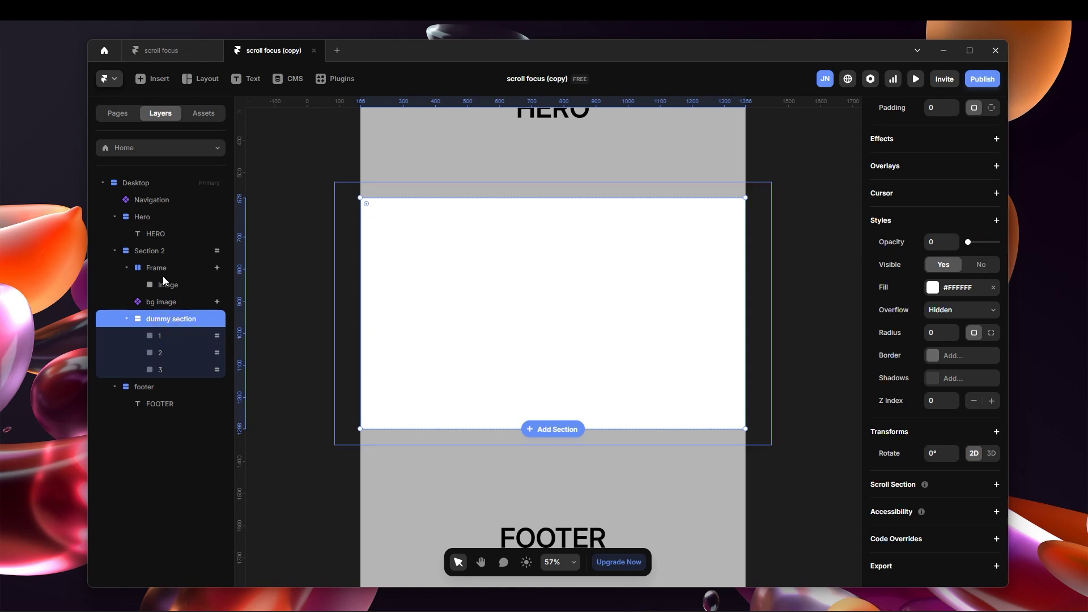
{"action": "left_click", "coordinate": [157, 304]}
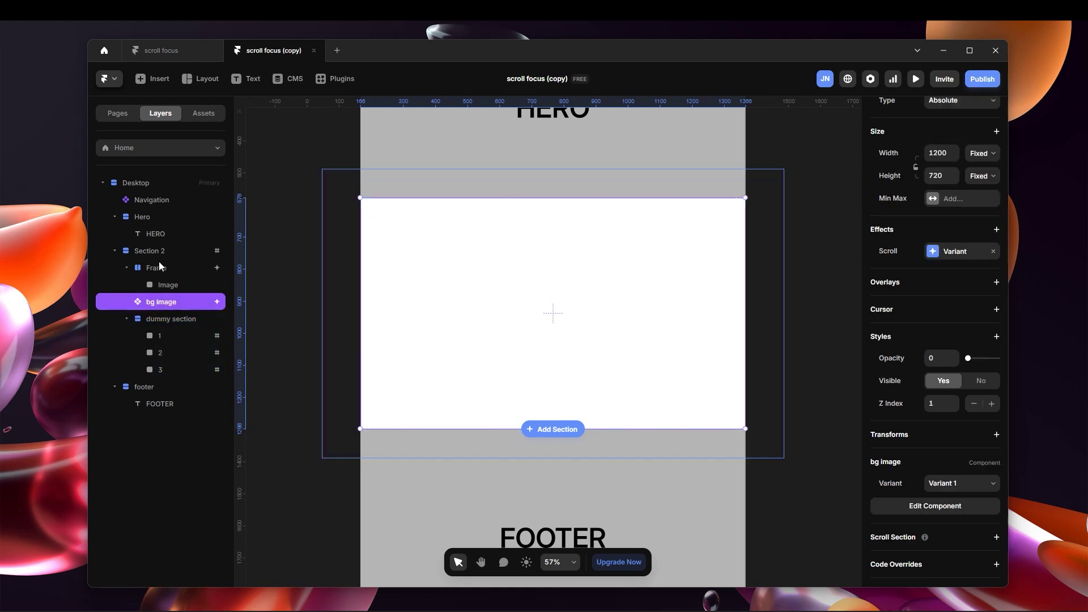
{"action": "left_click", "coordinate": [175, 271], "text": "shift"}
{"action": "scroll", "coordinate": [998, 447], "scroll_direction": "down", "scroll_amount": 3}
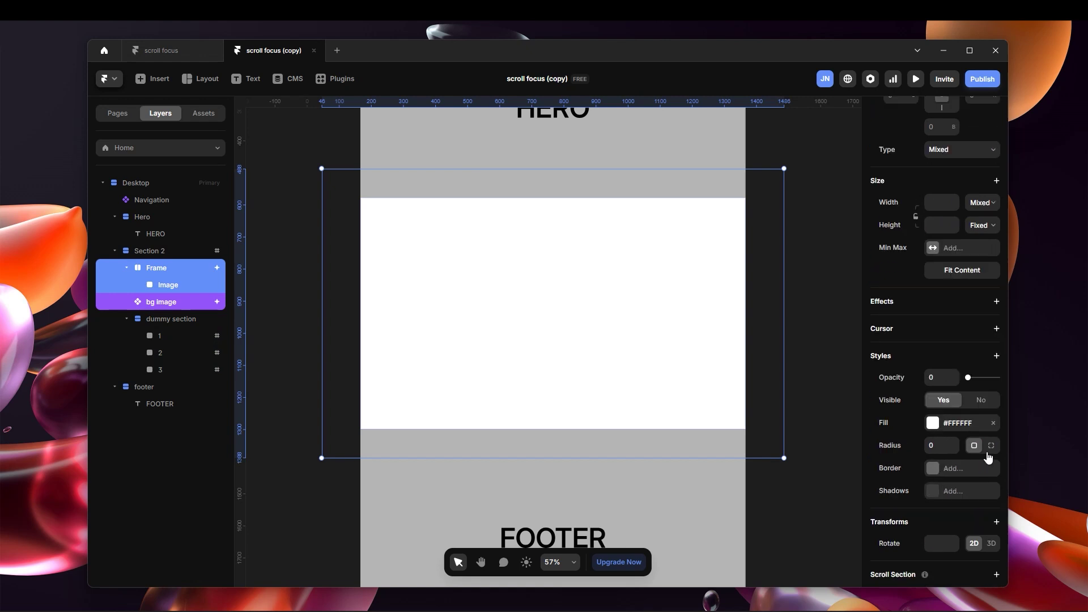
{"action": "left_click_drag", "start_coordinate": [967, 366], "coordinate": [1023, 373]}
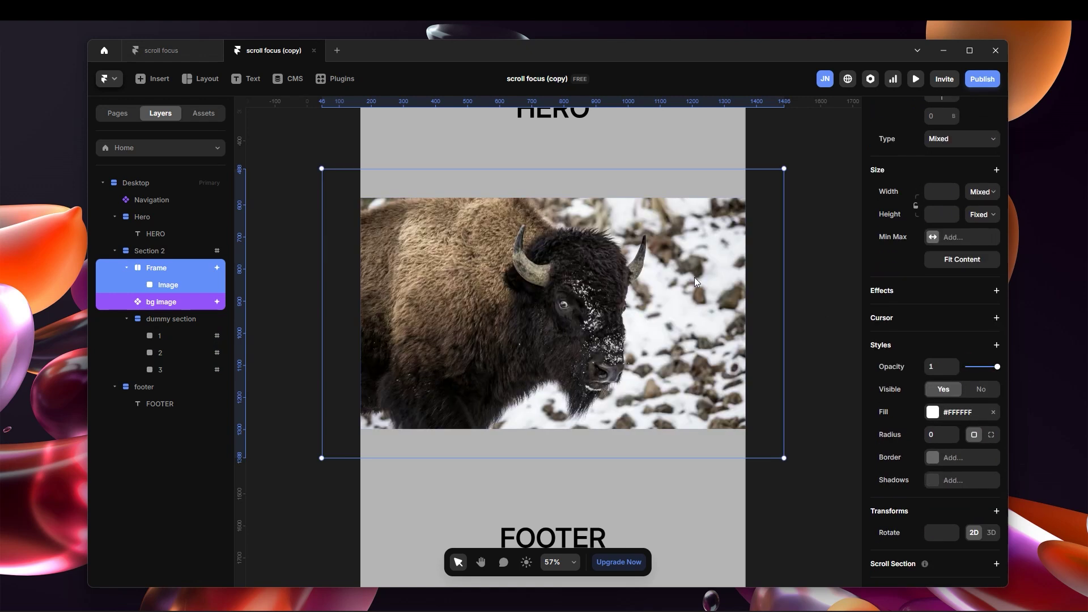
Preview the page and examine how the bison frame shrinks and the background blur changes between hero and footer, then return to the canvas
{"action": "left_click", "coordinate": [915, 79]}
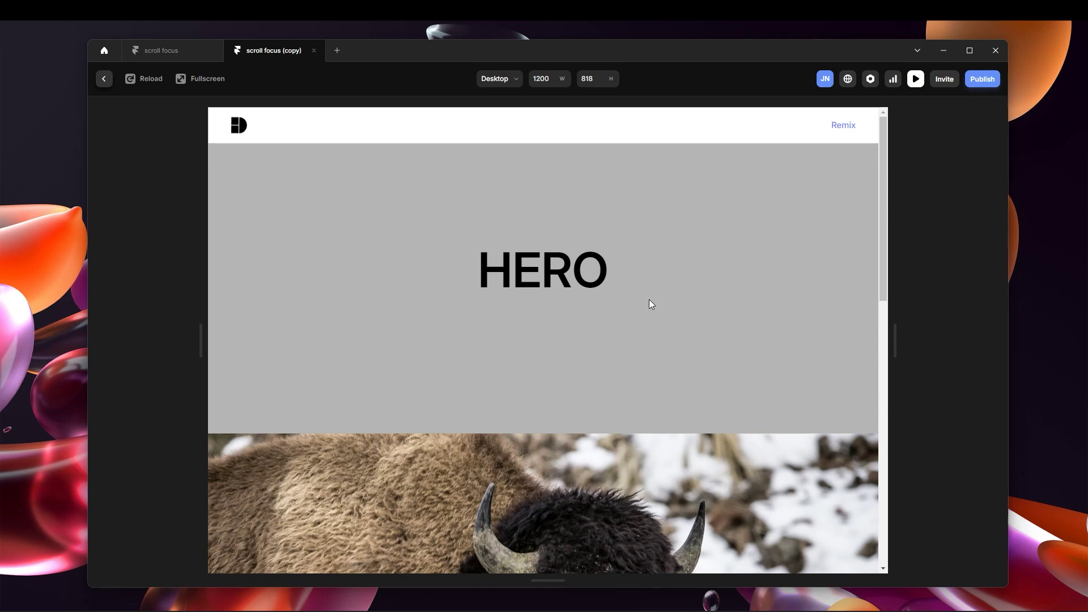
{"action": "scroll", "coordinate": [682, 321], "scroll_direction": "down", "scroll_amount": 3}
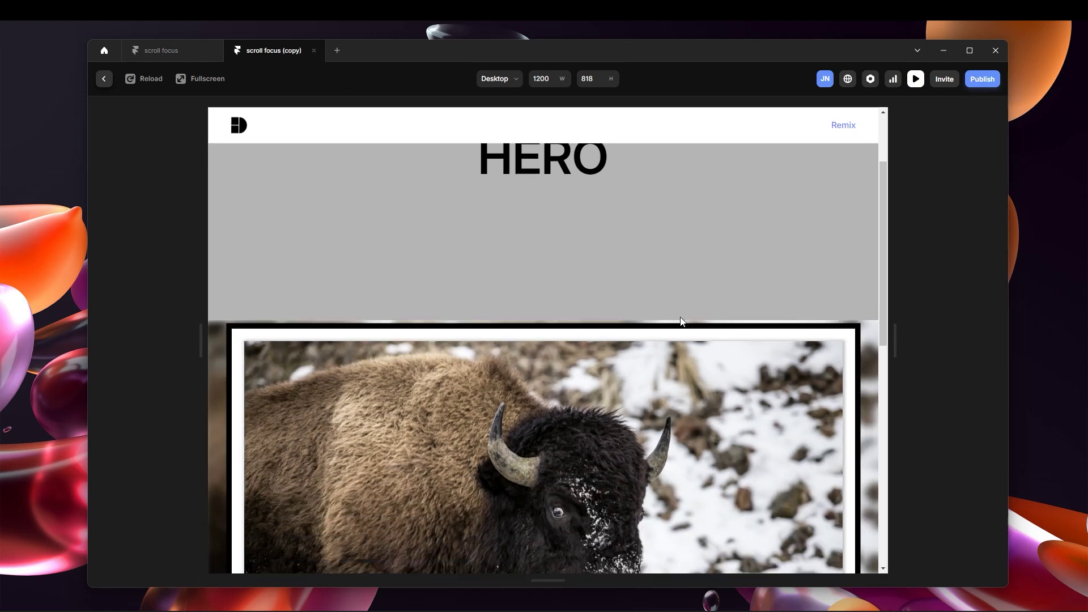
{"action": "scroll", "coordinate": [679, 314], "scroll_direction": "down", "scroll_amount": 5}
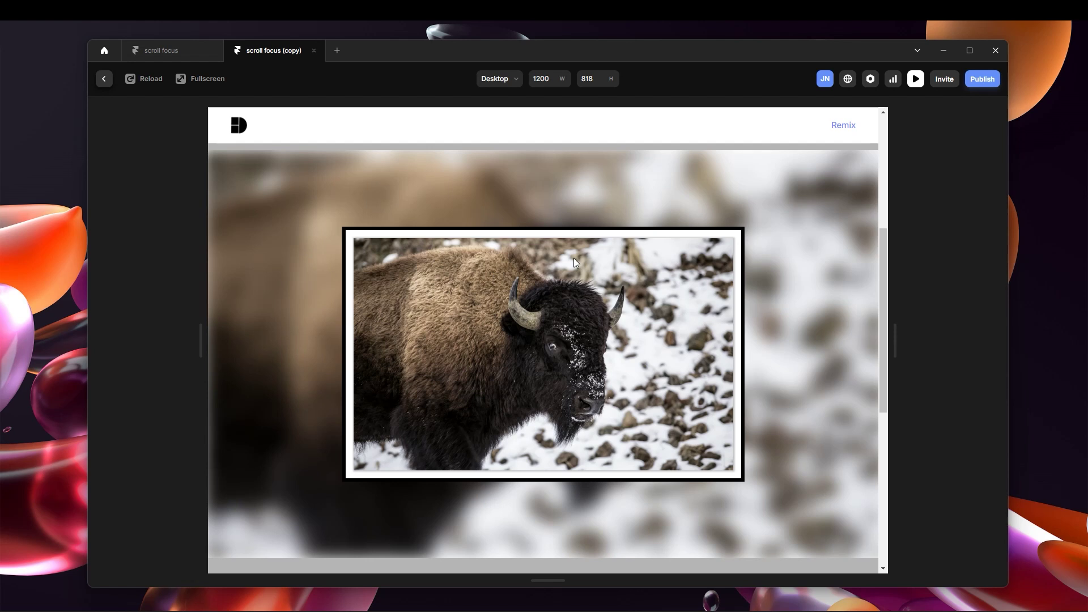
{"action": "scroll", "coordinate": [767, 307], "scroll_direction": "up", "scroll_amount": 3}
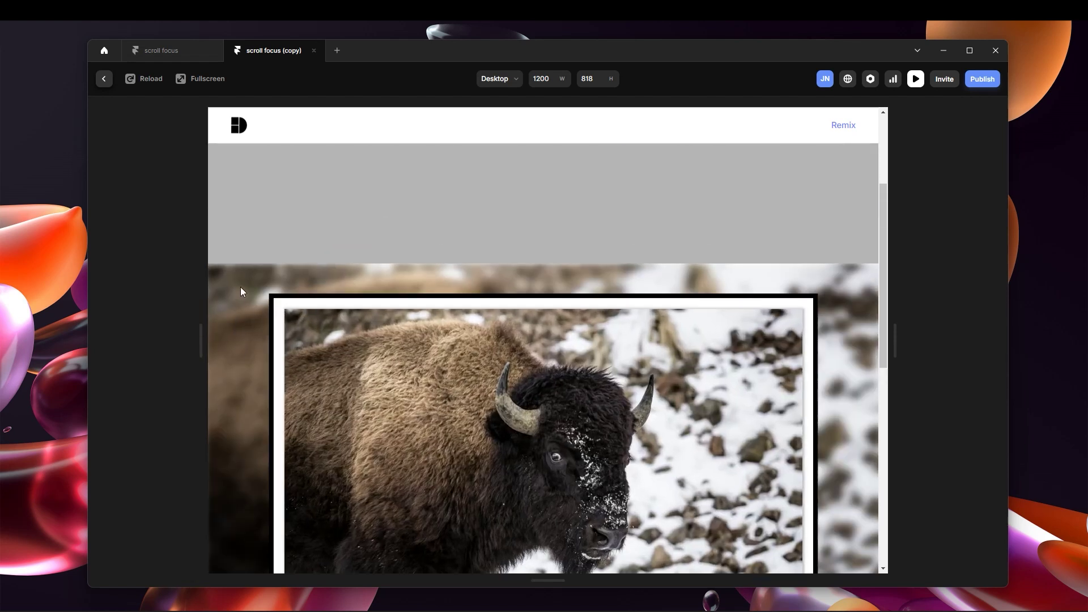
{"action": "scroll", "coordinate": [732, 354], "scroll_direction": "down", "scroll_amount": 4}
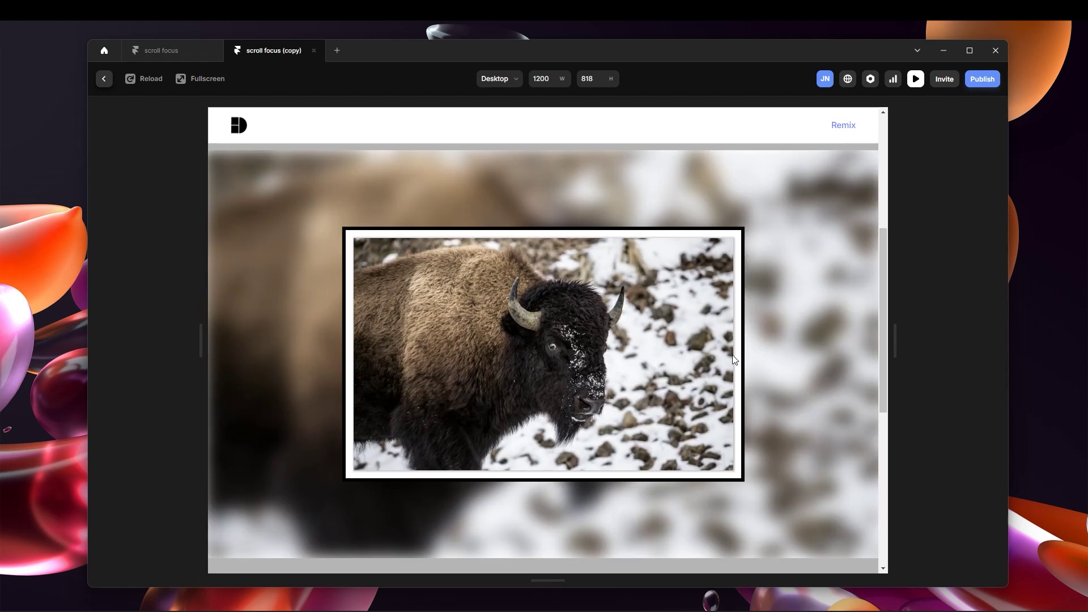
{"action": "scroll", "coordinate": [737, 362], "scroll_direction": "down", "scroll_amount": 2}
{"action": "scroll", "coordinate": [770, 369], "scroll_direction": "up", "scroll_amount": 1}
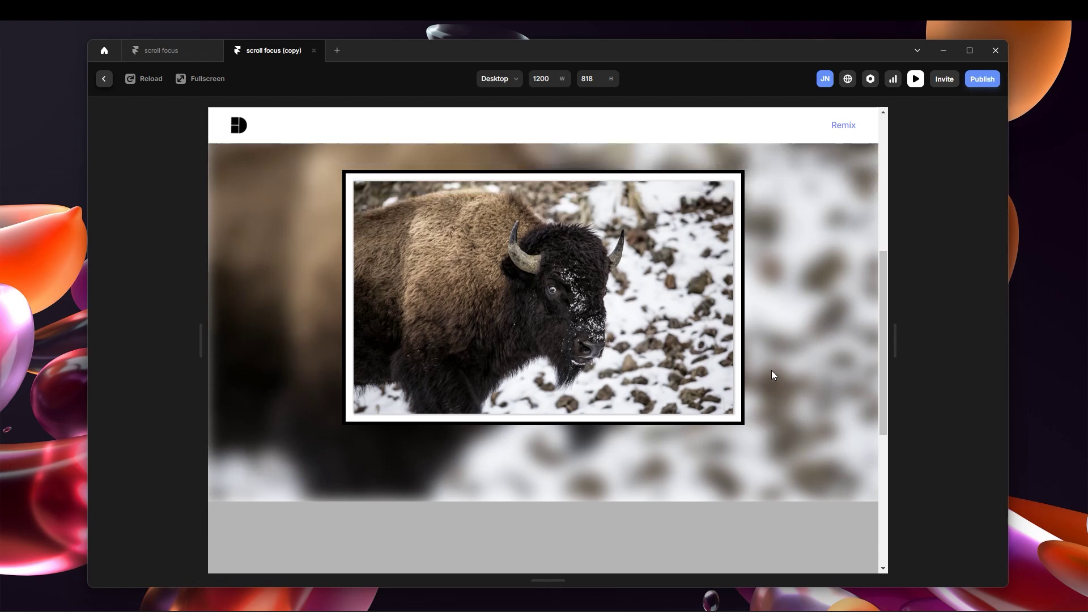
{"action": "scroll", "coordinate": [773, 372], "scroll_direction": "down", "scroll_amount": 1}
{"action": "scroll", "coordinate": [777, 375], "scroll_direction": "down", "scroll_amount": 4}
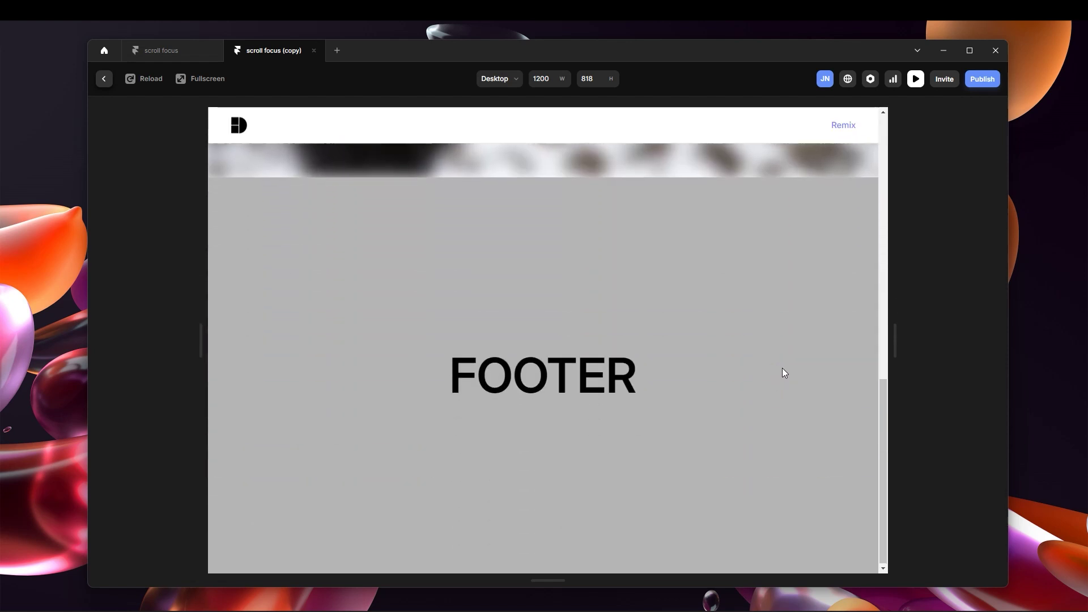
{"action": "scroll", "coordinate": [792, 375], "scroll_direction": "up", "scroll_amount": 5}
{"action": "scroll", "coordinate": [808, 381], "scroll_direction": "up", "scroll_amount": 3}
{"action": "scroll", "coordinate": [808, 381], "scroll_direction": "down", "scroll_amount": 3}
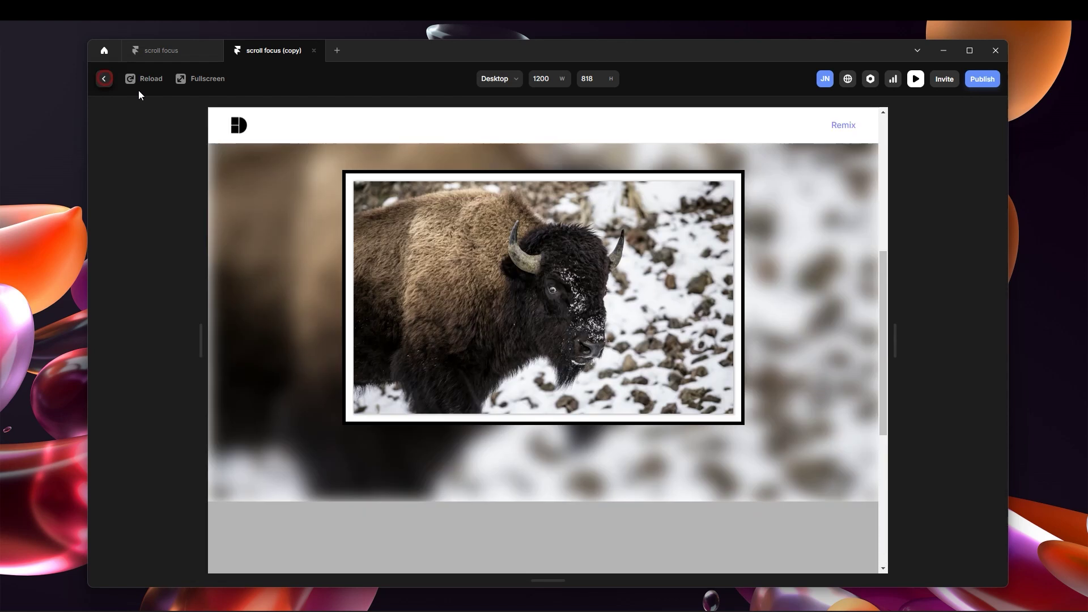
{"action": "left_click", "coordinate": [103, 79]}
Duplicate Section 2 directly beneath the original and inspect the stacked copy
{"action": "left_click", "coordinate": [146, 250]}
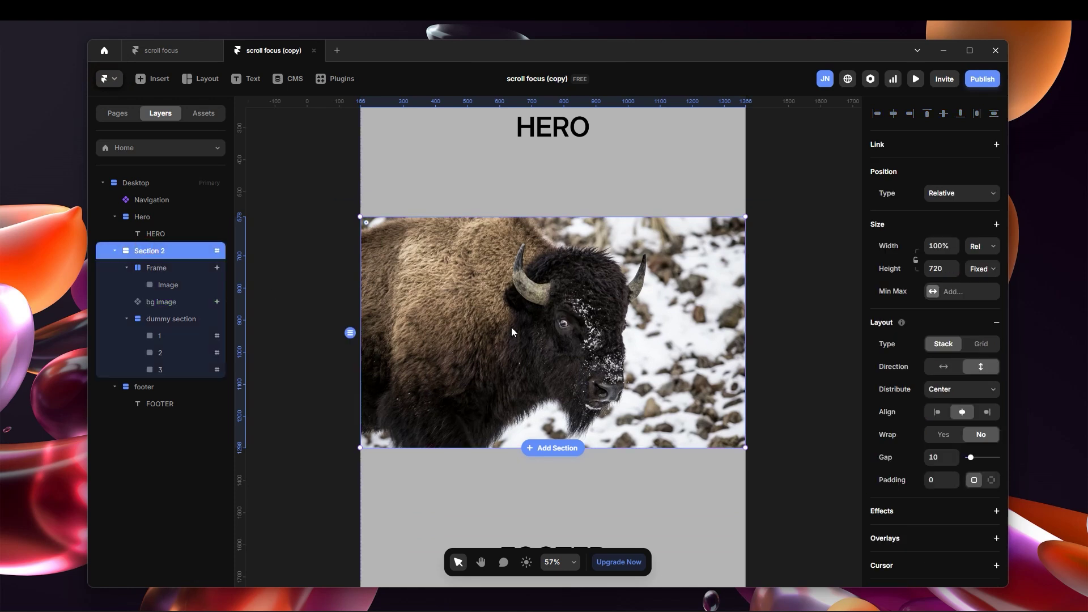
{"action": "key", "text": "ctrl+d"}
{"action": "scroll", "coordinate": [585, 379], "scroll_direction": "down", "scroll_amount": 3}
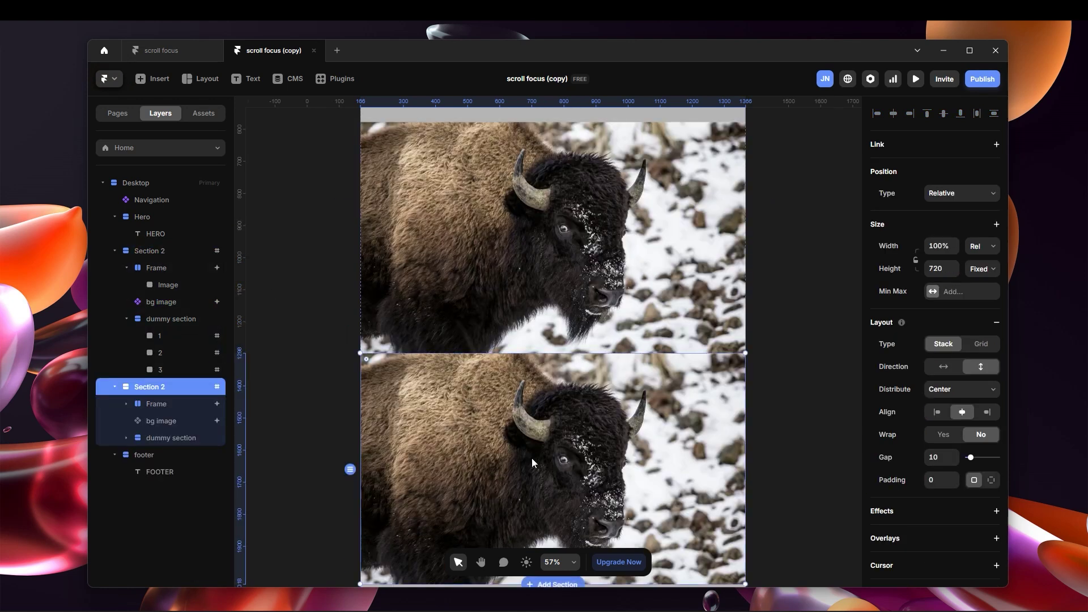
{"action": "scroll", "coordinate": [492, 452], "scroll_direction": "down", "scroll_amount": 2}
{"action": "scroll", "coordinate": [625, 394], "scroll_direction": "up", "scroll_amount": 1}
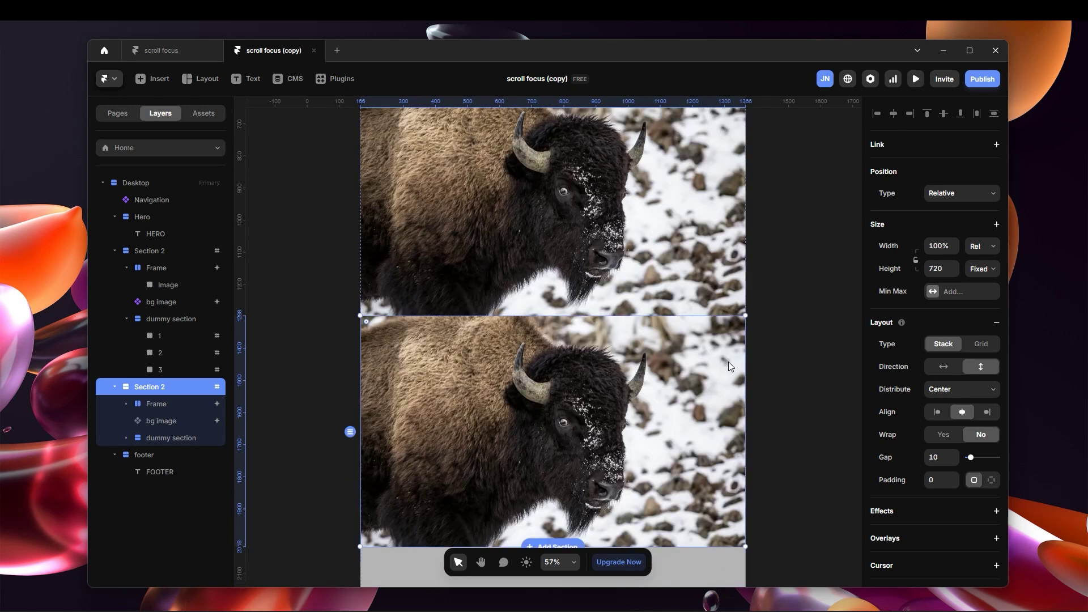
Undo the duplication of Section 2
{"action": "key", "text": "ctrl+z"}
{"action": "scroll", "coordinate": [550, 350], "scroll_direction": "up", "scroll_amount": 5}
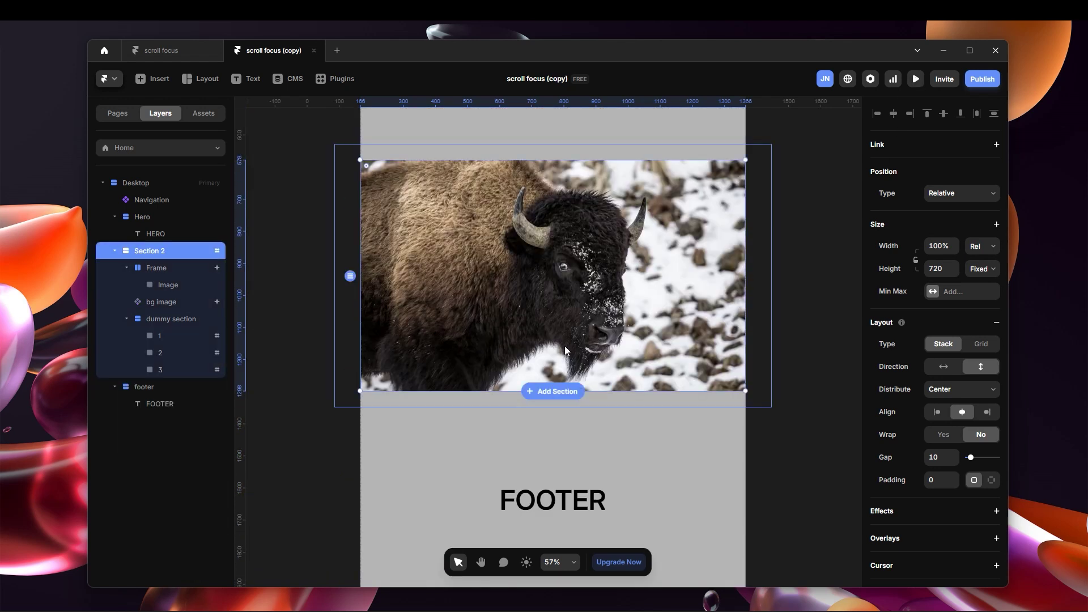
{"action": "scroll", "coordinate": [566, 343], "scroll_direction": "up", "scroll_amount": 2}
{"action": "scroll", "coordinate": [556, 340], "scroll_direction": "down", "scroll_amount": 2}
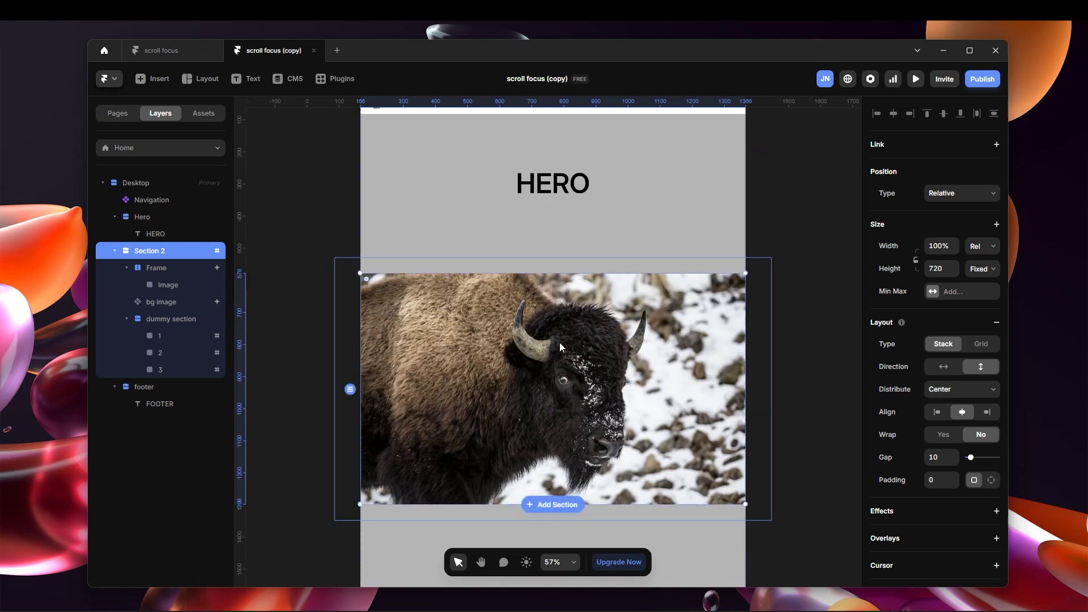